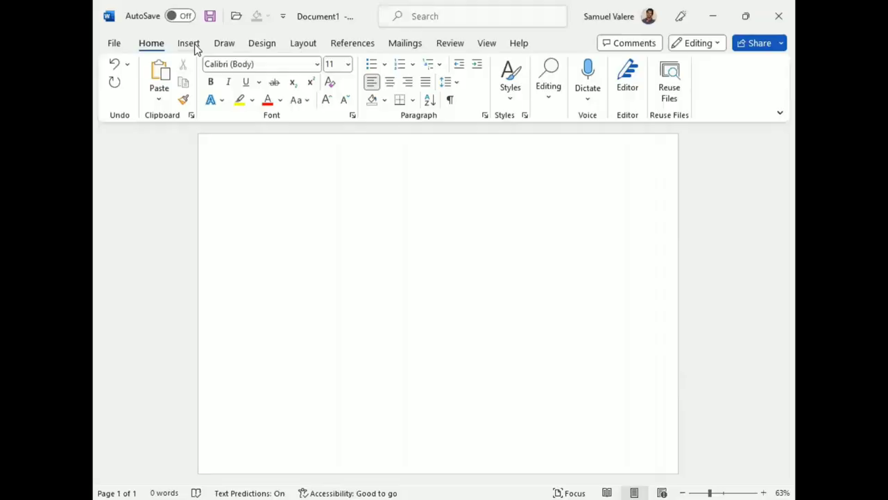
- Draw a rectangle stretched to cover the entire page, edge to edge
left_click(192, 45)
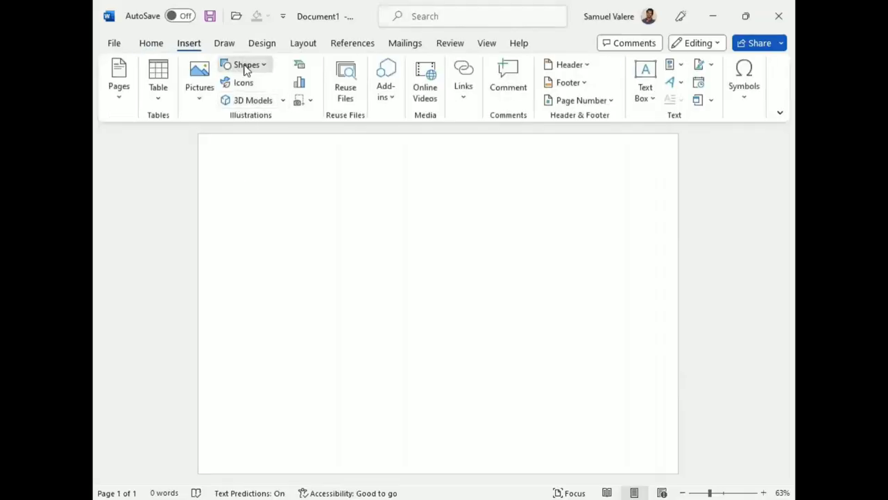
left_click(246, 64)
left_click(267, 102)
left_click_drag(205, 134, 687, 470)
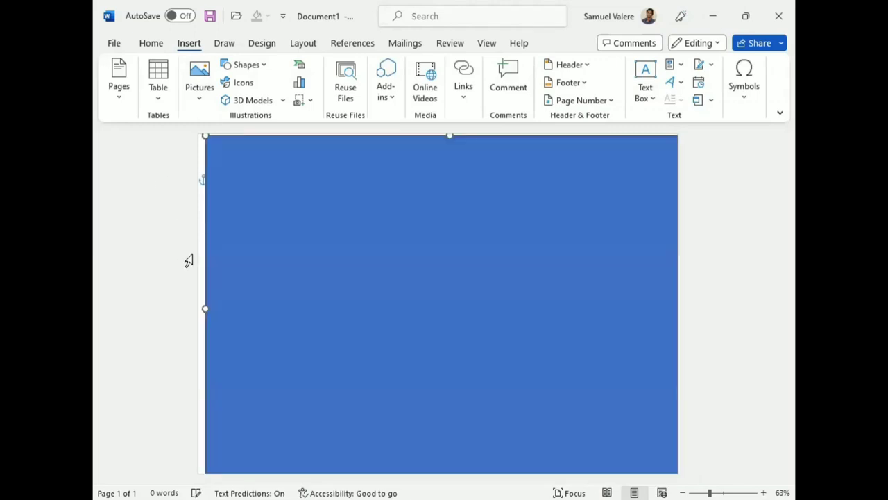
left_click_drag(201, 309, 194, 306)
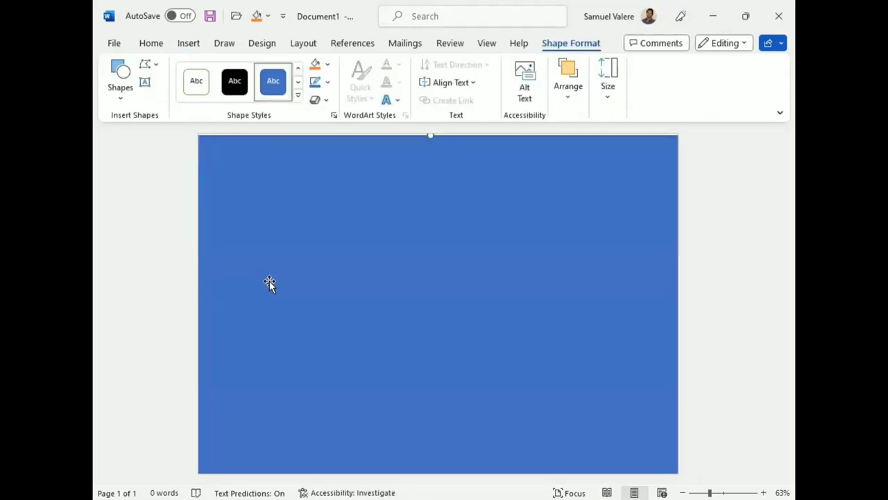
left_click_drag(427, 133, 429, 130)
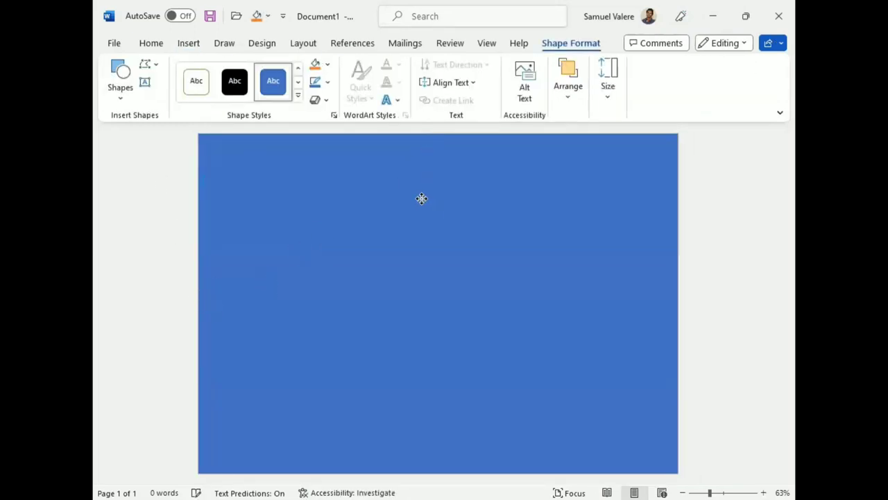
- Remove the rectangle's outline and fill it light gray
left_click(327, 82)
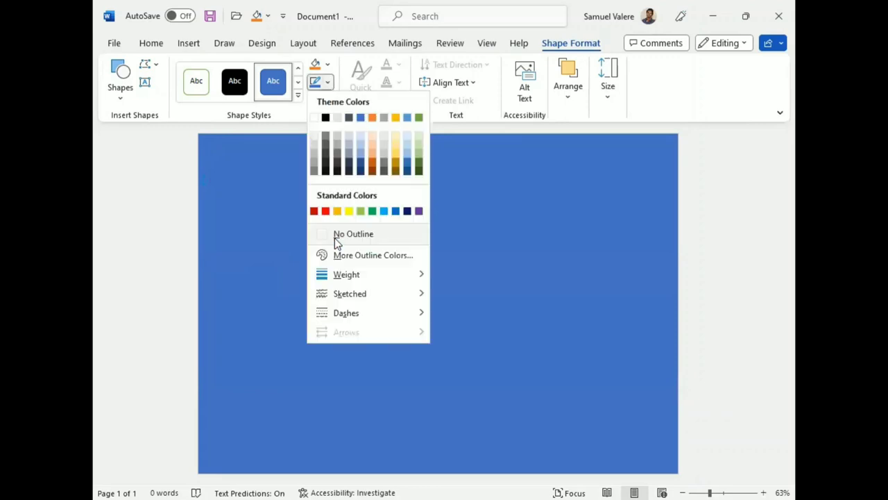
left_click(321, 234)
left_click(328, 64)
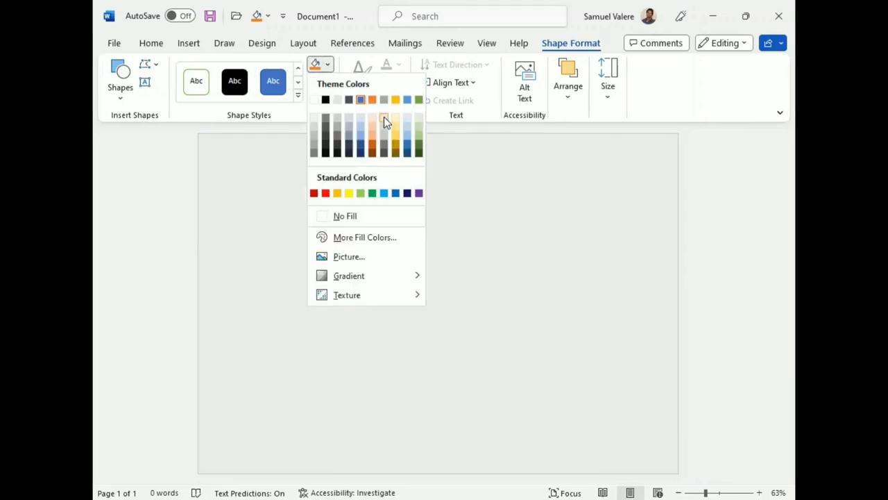
left_click(384, 118)
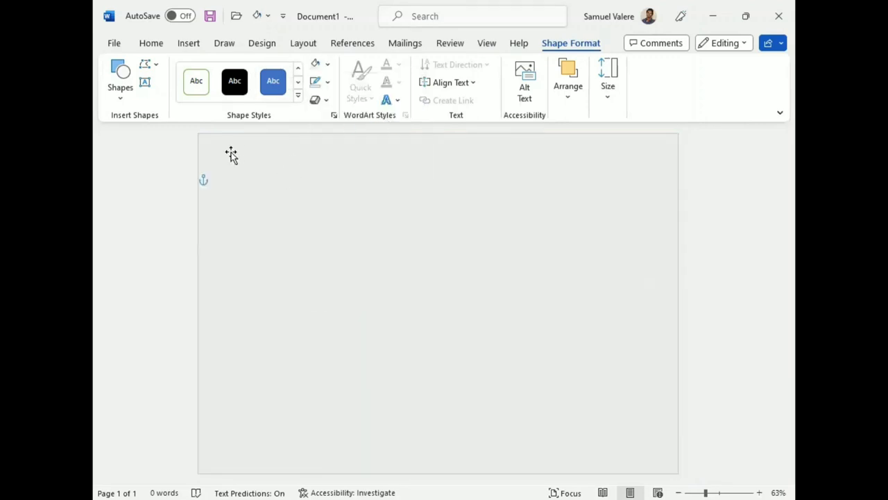
- Draw a right triangle, rotate it flat, and widen it into the top-left page corner
left_click(121, 94)
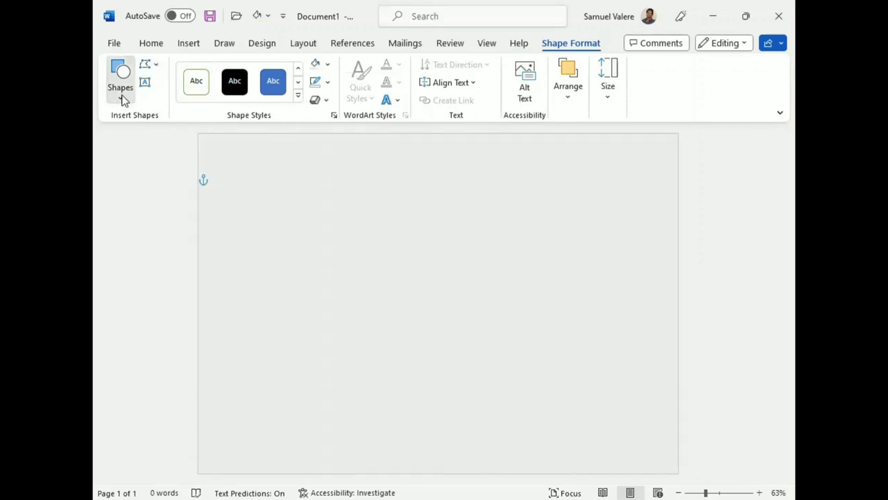
scroll(199, 189, "down", 1)
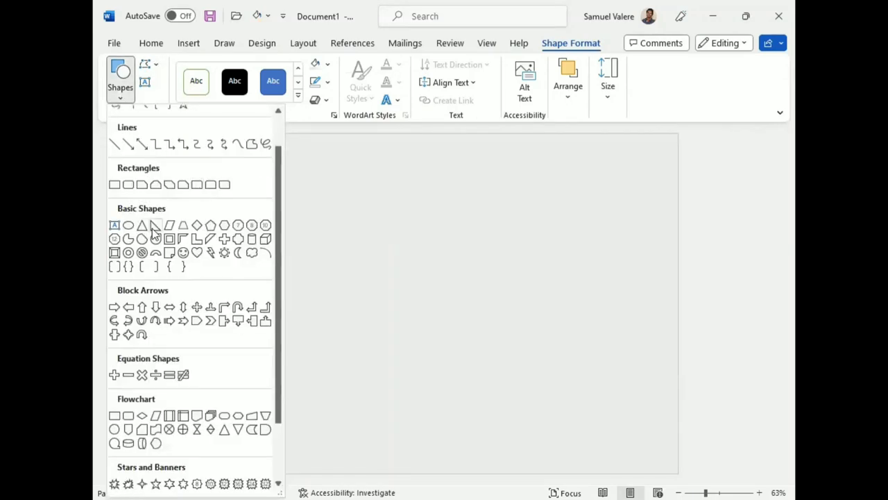
left_click_drag(243, 175, 306, 385)
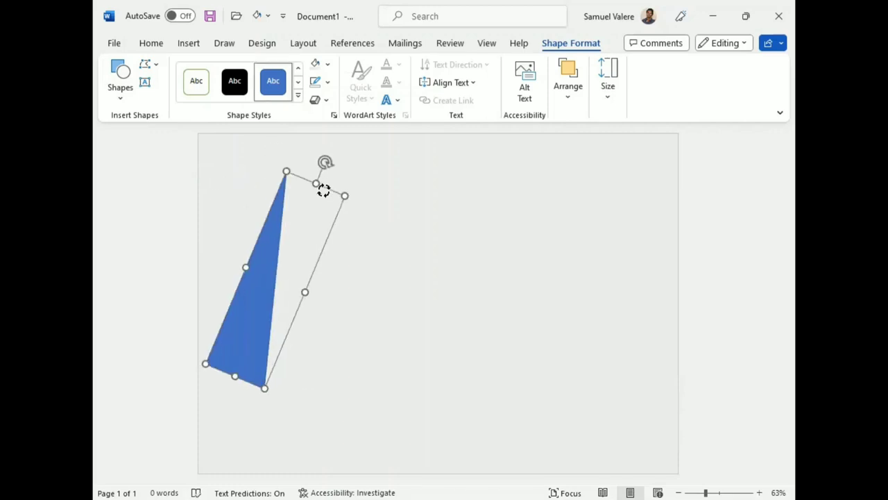
left_click_drag(280, 151, 347, 279)
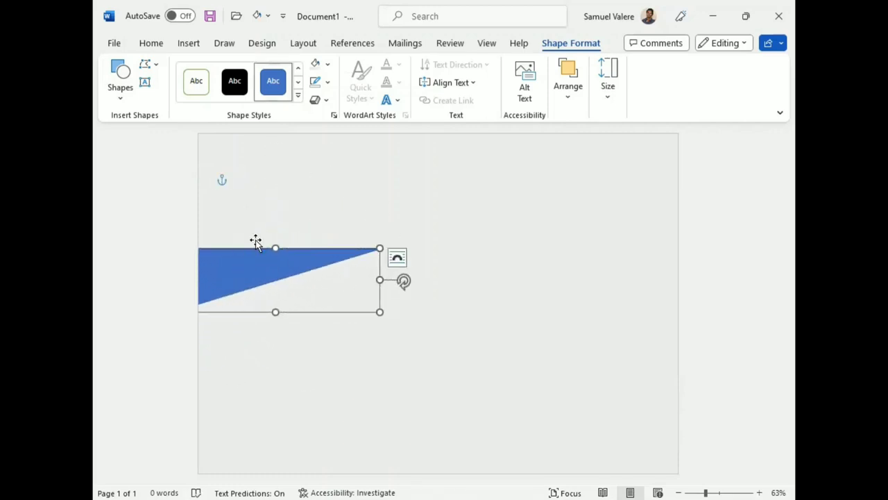
left_click_drag(256, 243, 265, 147)
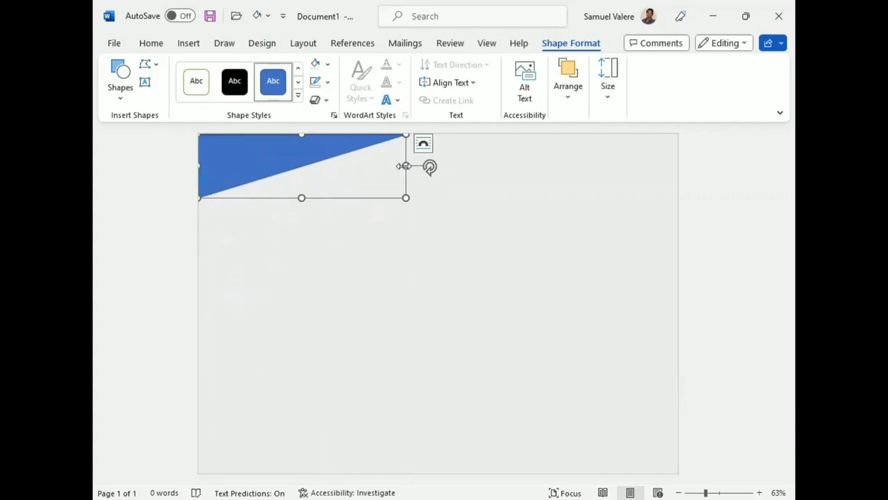
left_click_drag(406, 166, 410, 166)
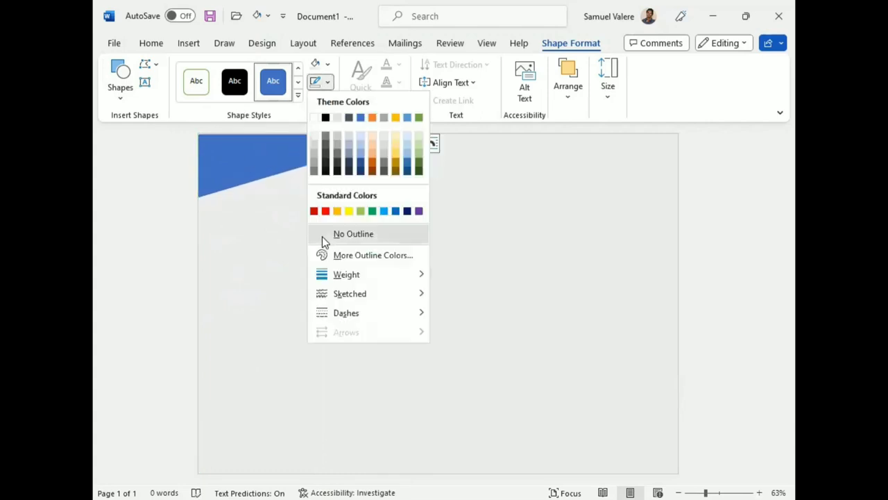
- Remove the triangle's outline and give it a gradient fill with two intermediate stops deleted
left_click(324, 234)
left_click_drag(272, 161, 272, 157)
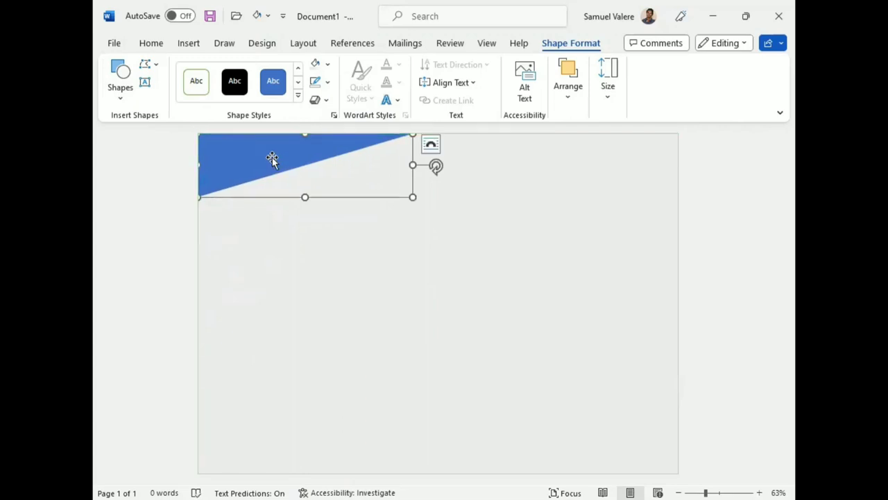
left_click(330, 64)
mouse_move(380, 276)
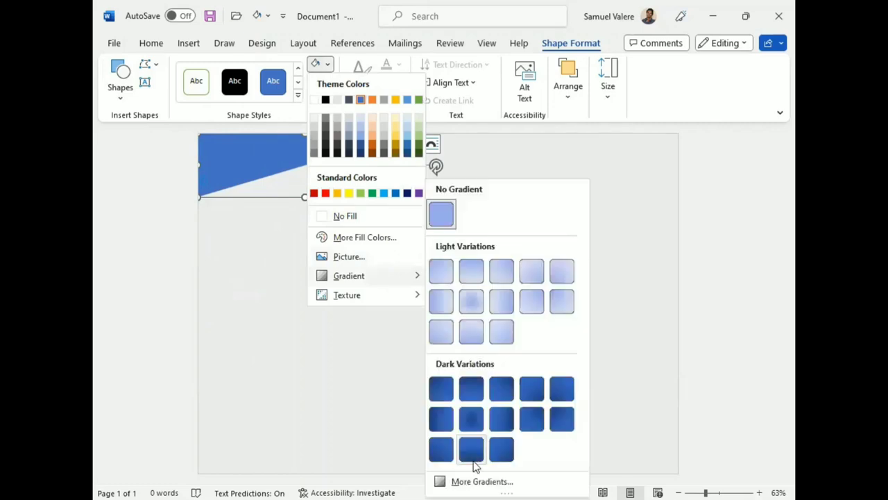
left_click(483, 481)
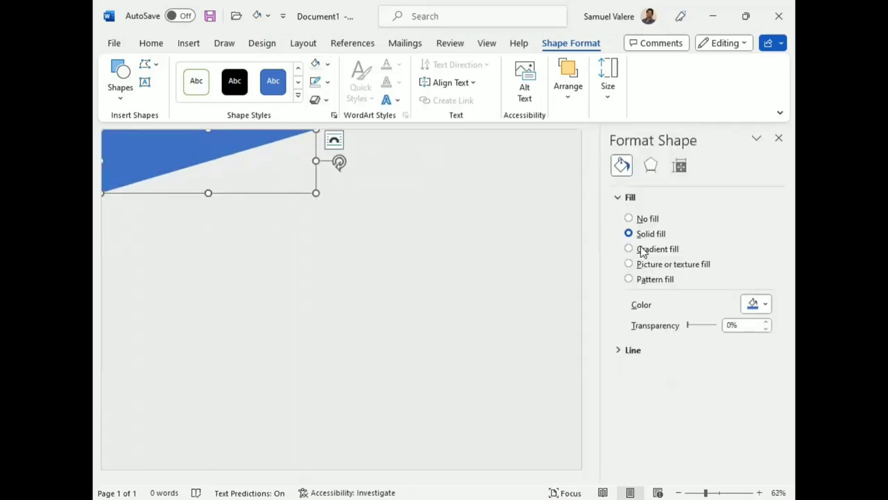
left_click(629, 249)
left_click(763, 404)
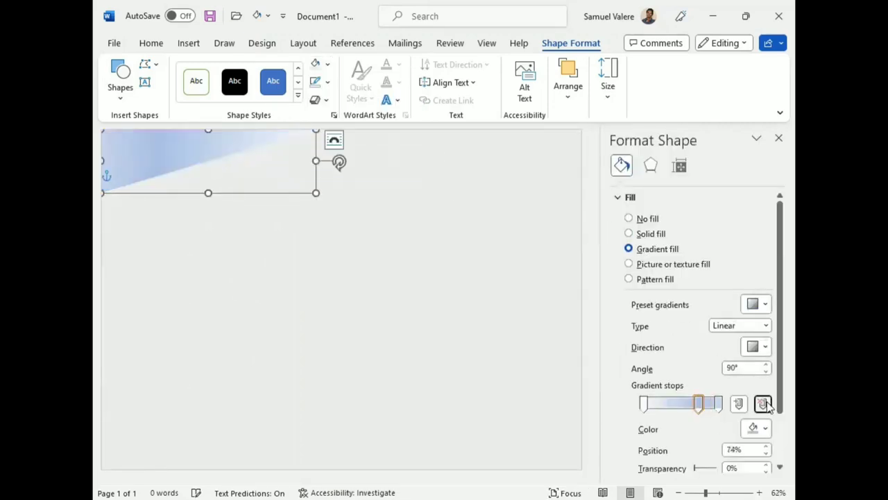
left_click(763, 403)
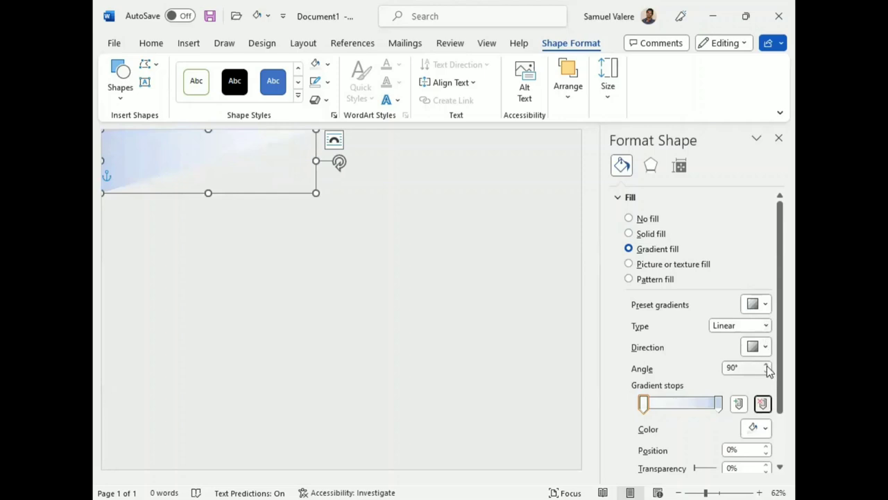
- Set the gradient angle to 180° and make the right stop dark blue with raised brightness
left_click(737, 368)
key("BackSpace")
key("BackSpace")
key("BackSpace")
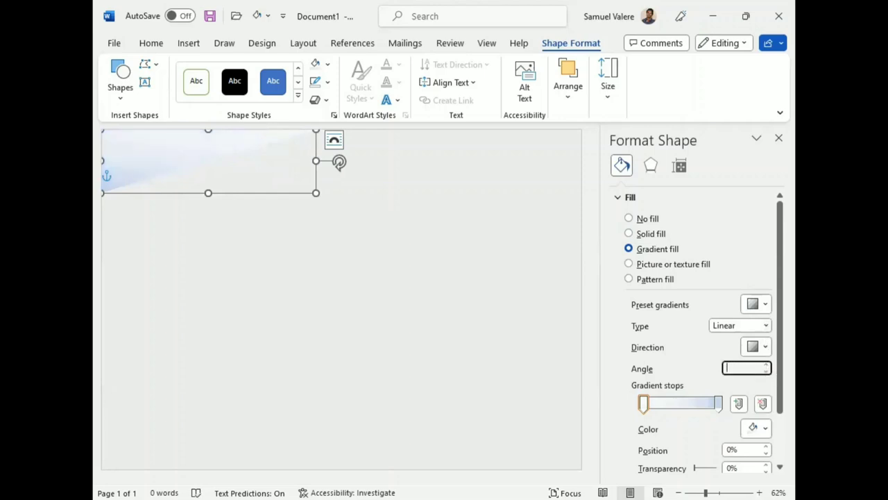
type("180")
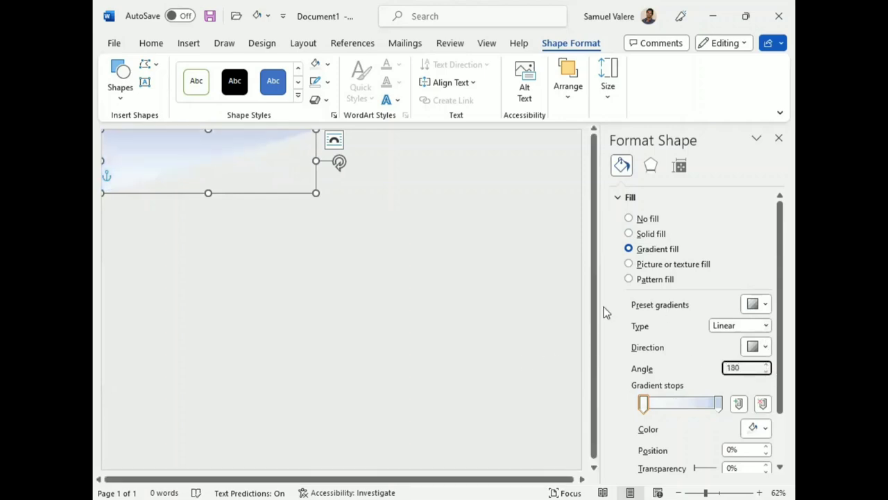
left_click(718, 403)
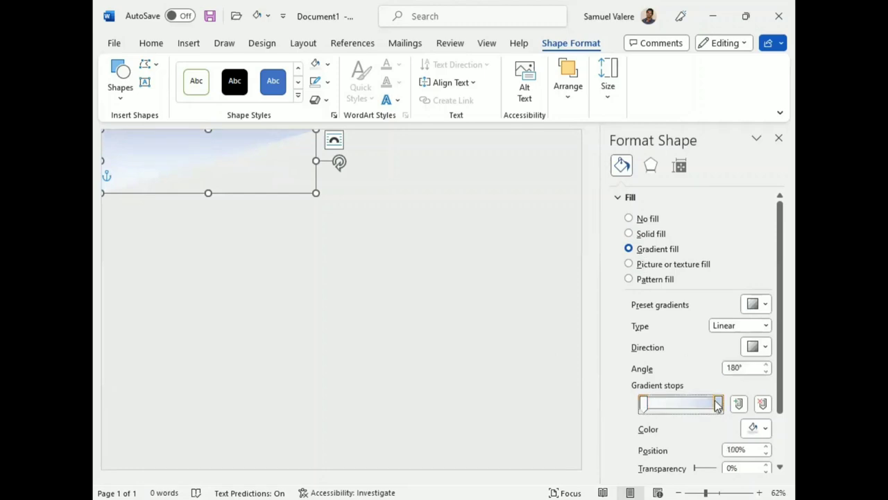
left_click(766, 430)
left_click(775, 393)
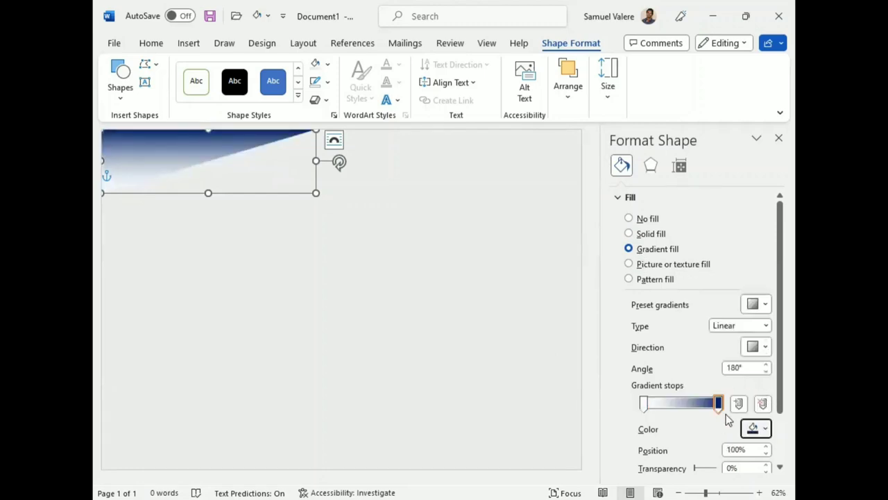
left_click(644, 404)
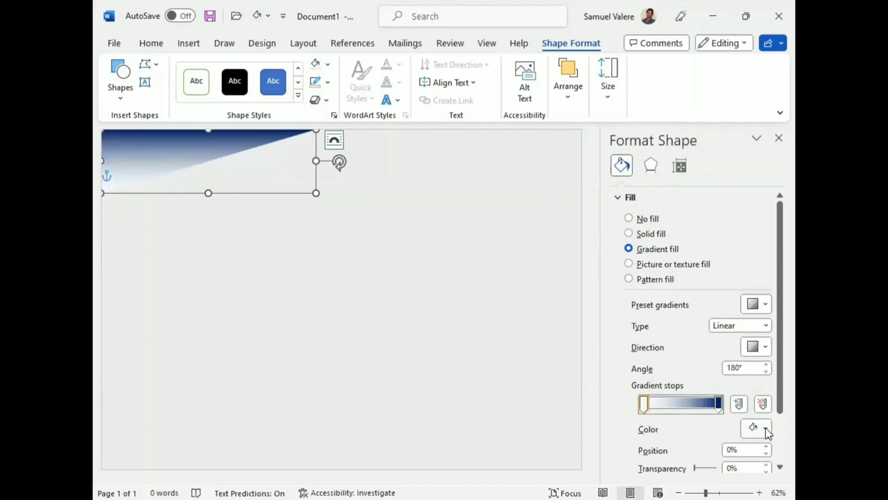
left_click(718, 403)
scroll(783, 407, "down", 2)
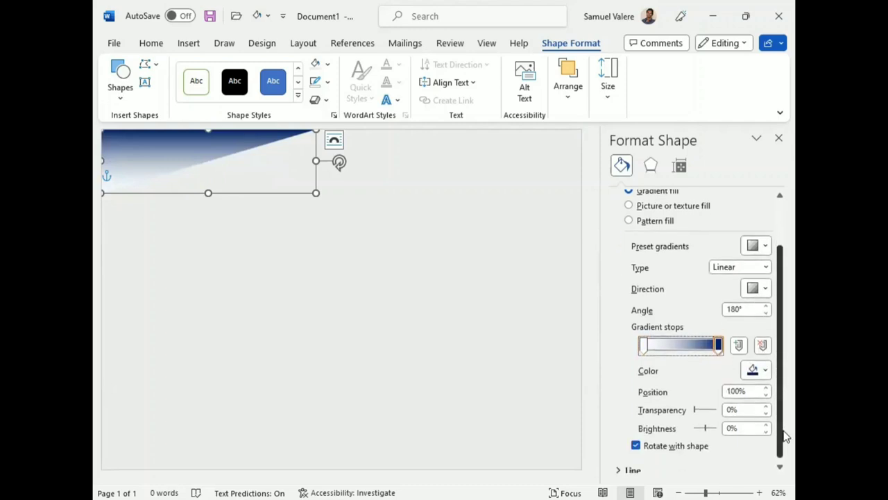
left_click(768, 420)
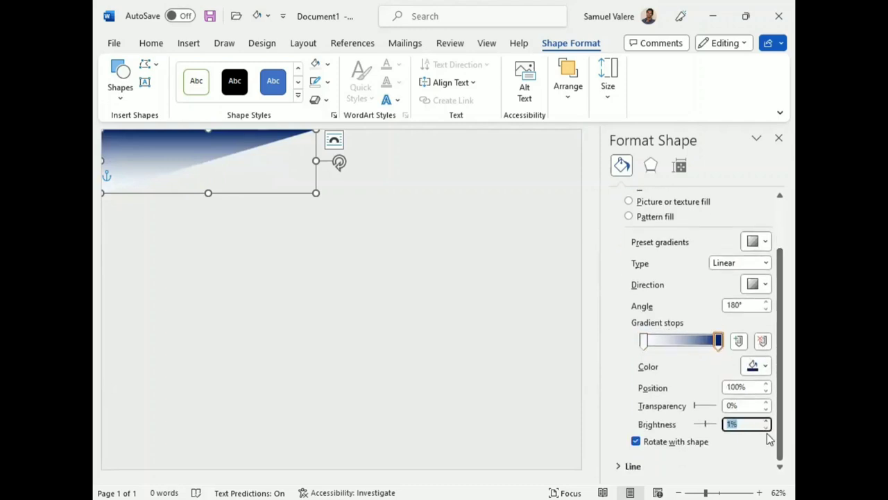
left_click(767, 421)
- Make the left stop dark blue at 30% brightness, move the right stop to about 91%
left_click(644, 340)
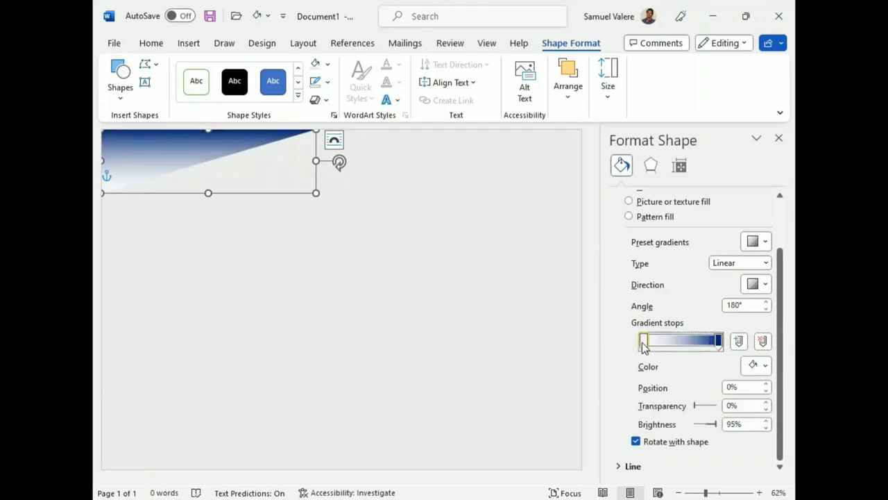
left_click(756, 366)
left_click(773, 328)
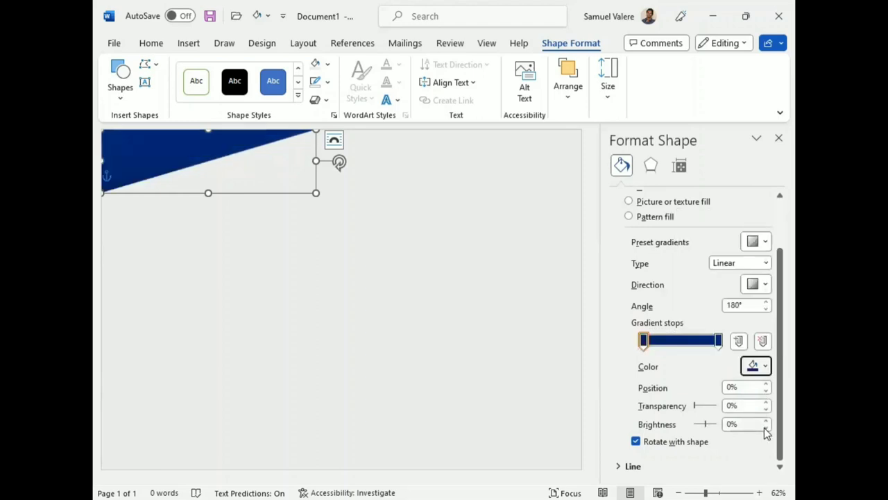
left_click(767, 428)
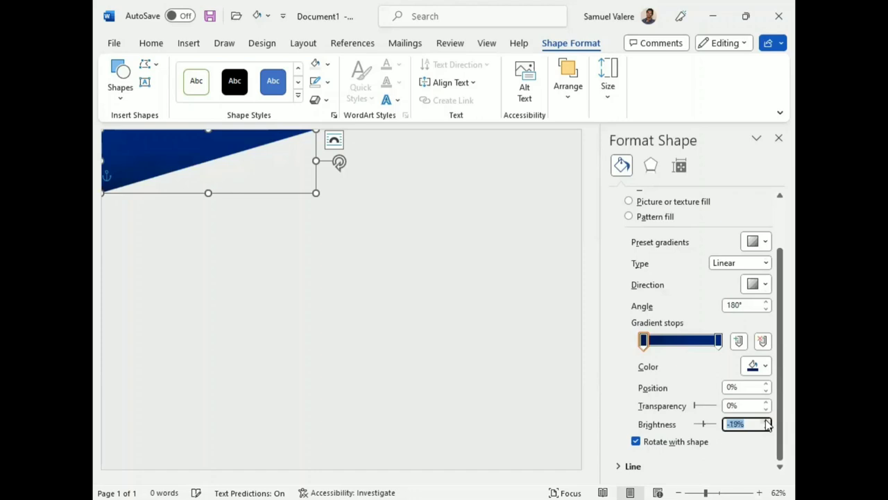
left_click(768, 424)
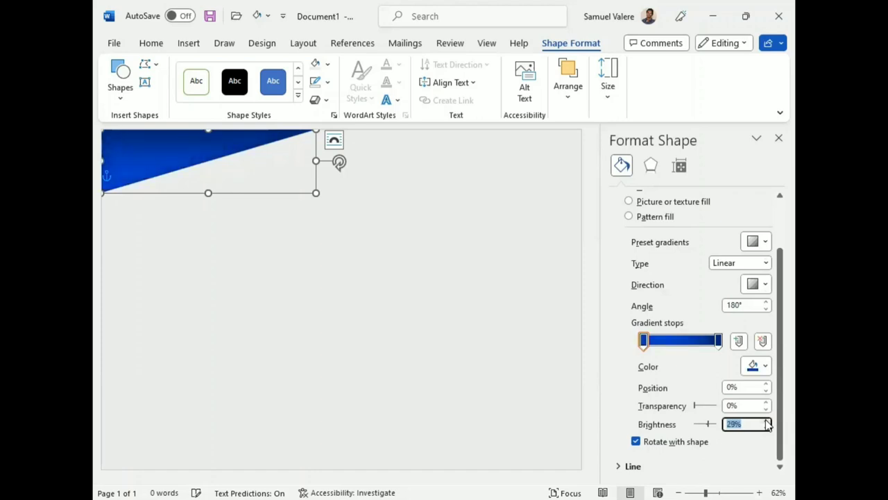
left_click(719, 341)
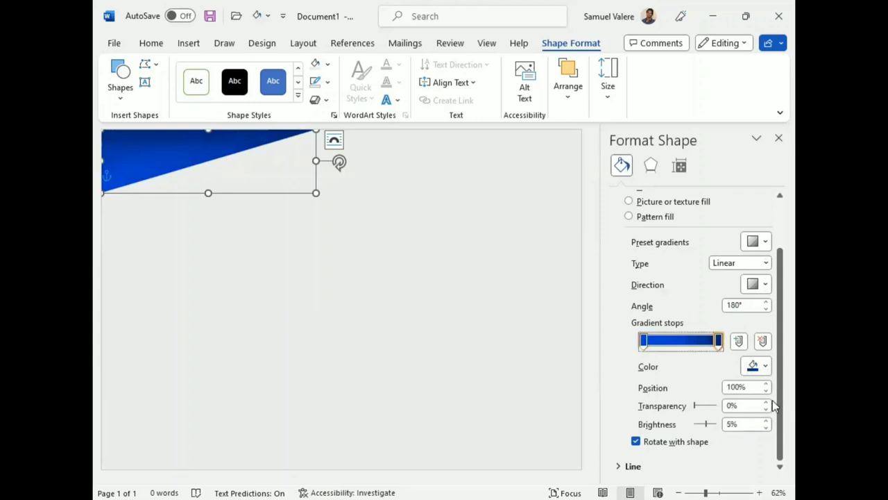
left_click(767, 428)
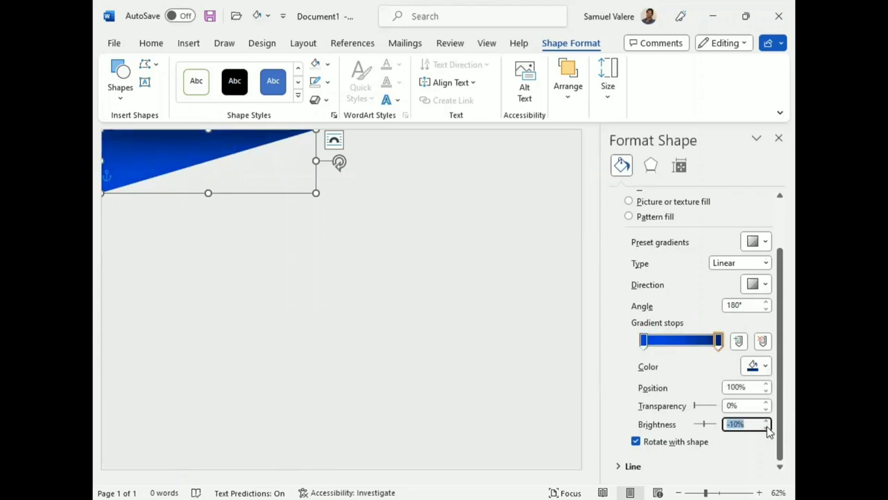
left_click_drag(719, 339, 714, 345)
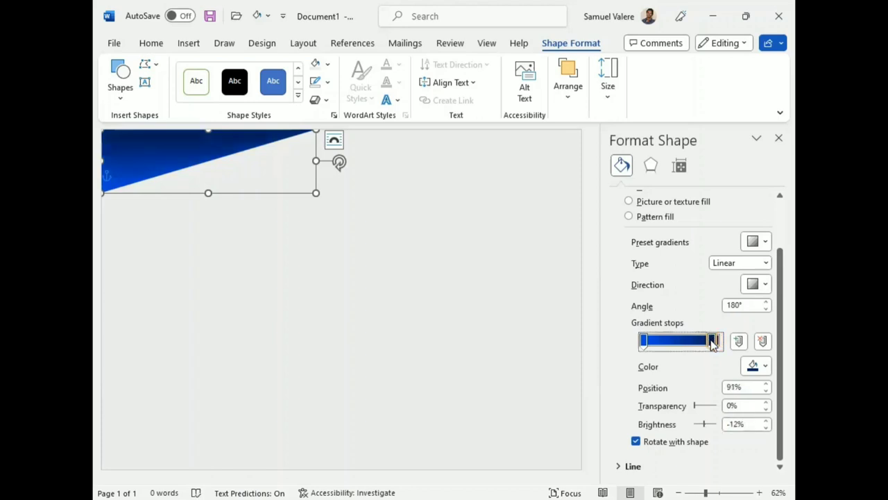
left_click(644, 340)
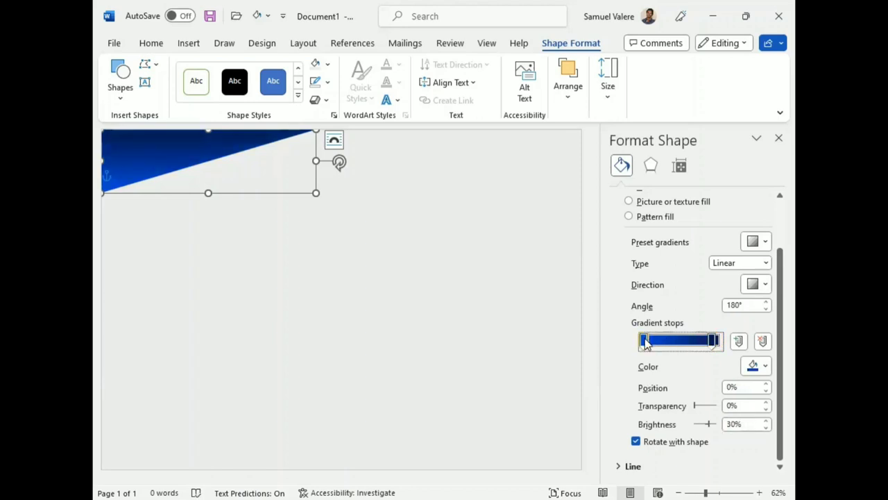
left_click(779, 138)
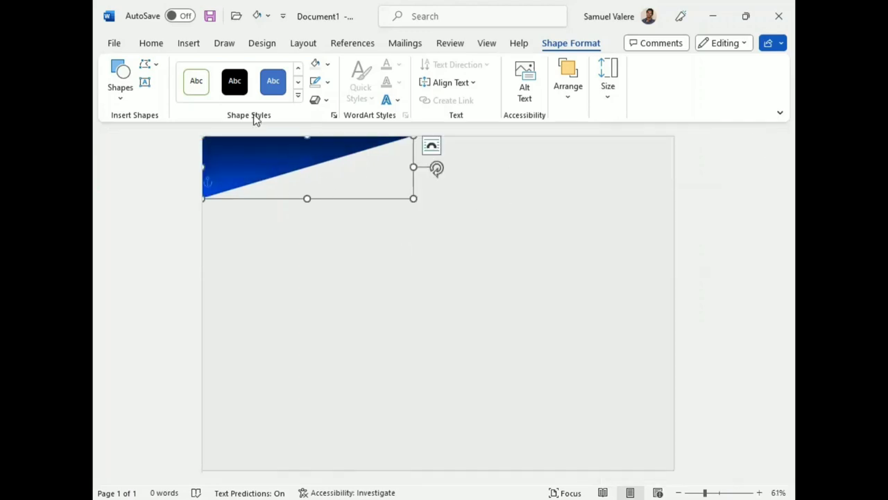
- Draw an isosceles triangle, stretch it taller, rotate it, and set its tip on the top edge
left_click(120, 87)
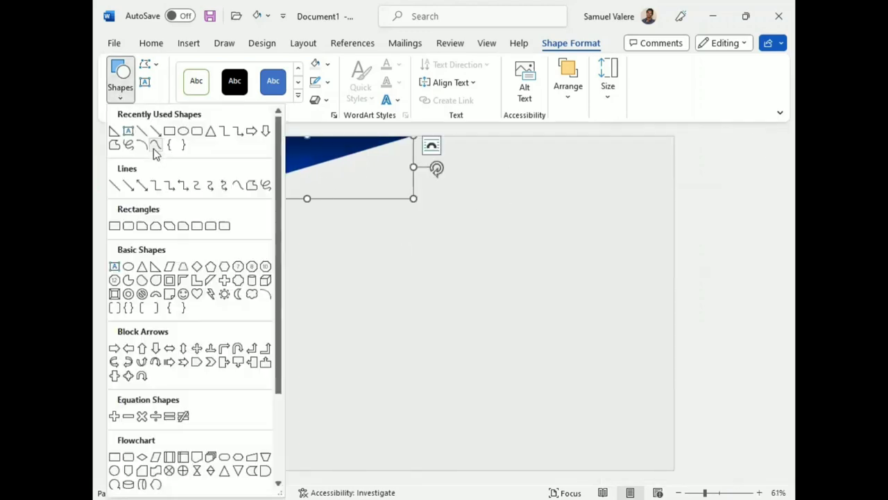
left_click(141, 266)
left_click_drag(308, 274, 397, 152)
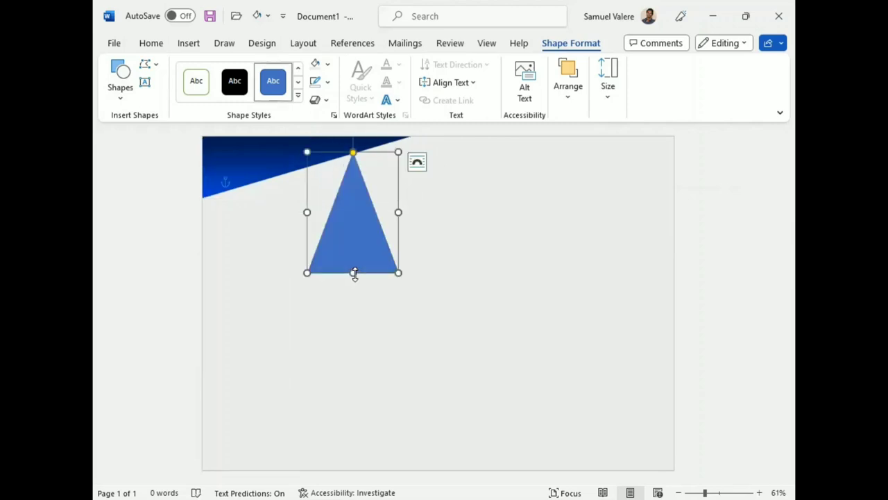
left_click_drag(353, 272, 351, 359)
left_click_drag(351, 288, 337, 311)
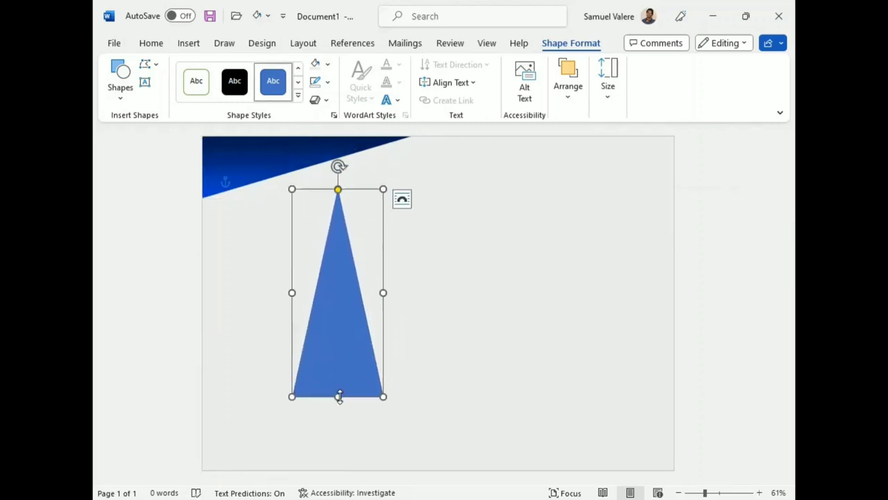
left_click_drag(338, 166, 413, 224)
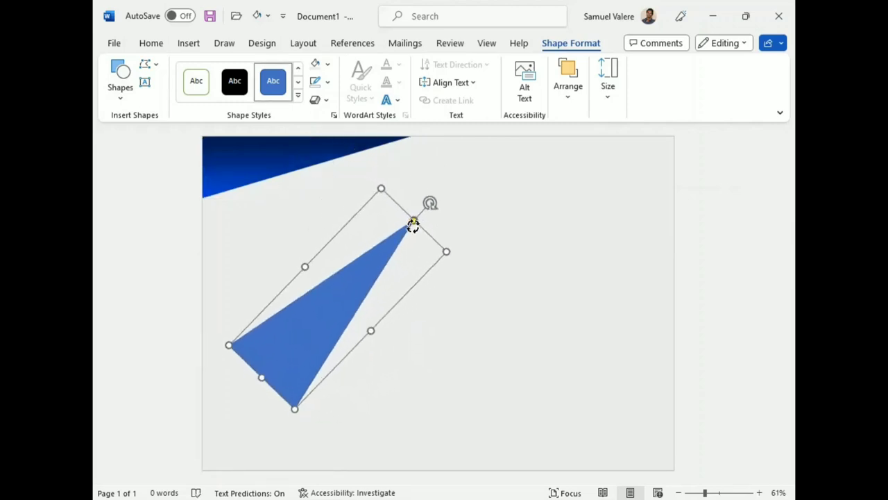
left_click_drag(280, 339, 273, 246)
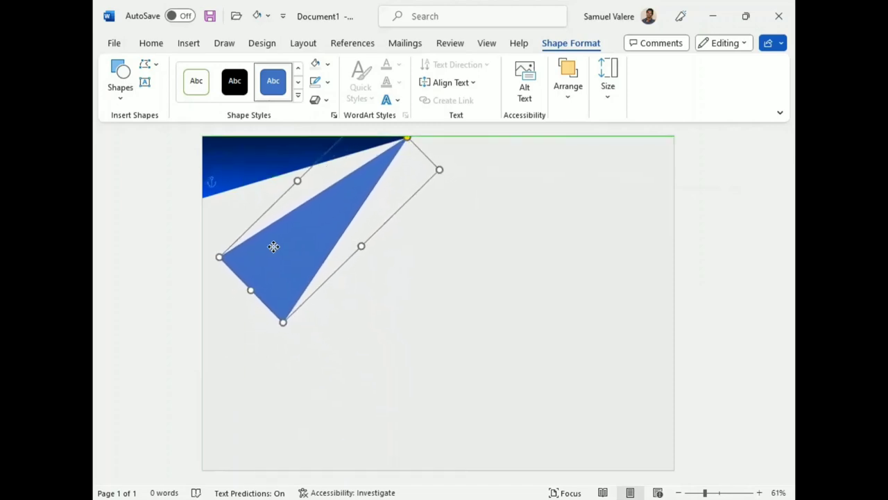
- Widen, rotate and reposition the triangle so it fans out from the top-left corner below the wedge
left_click_drag(250, 290, 232, 310)
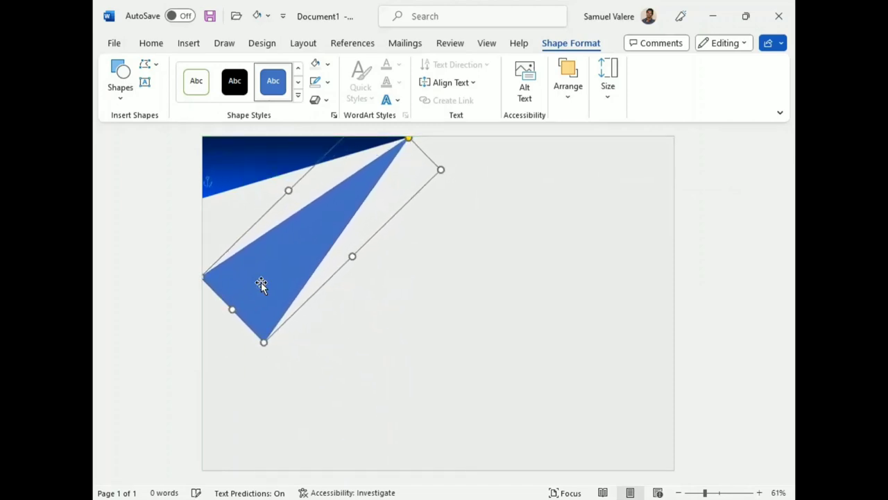
left_click_drag(261, 282, 249, 307)
left_click_drag(414, 146, 428, 165)
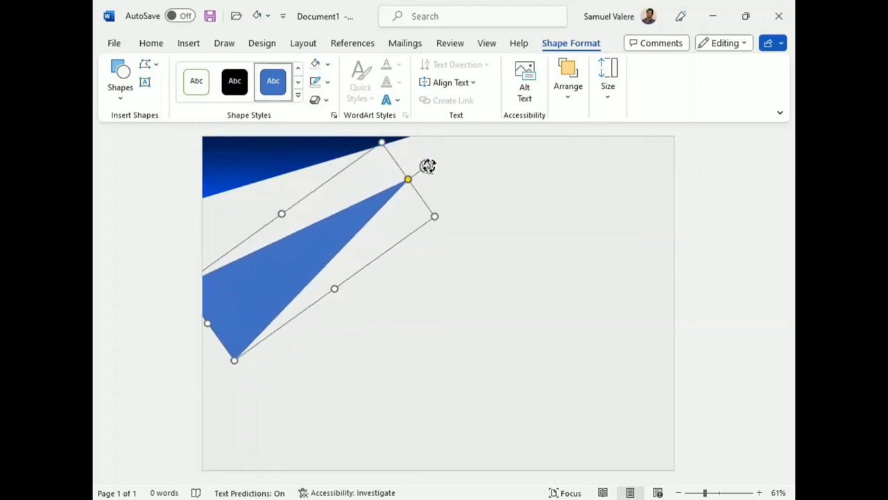
left_click_drag(292, 254, 301, 200)
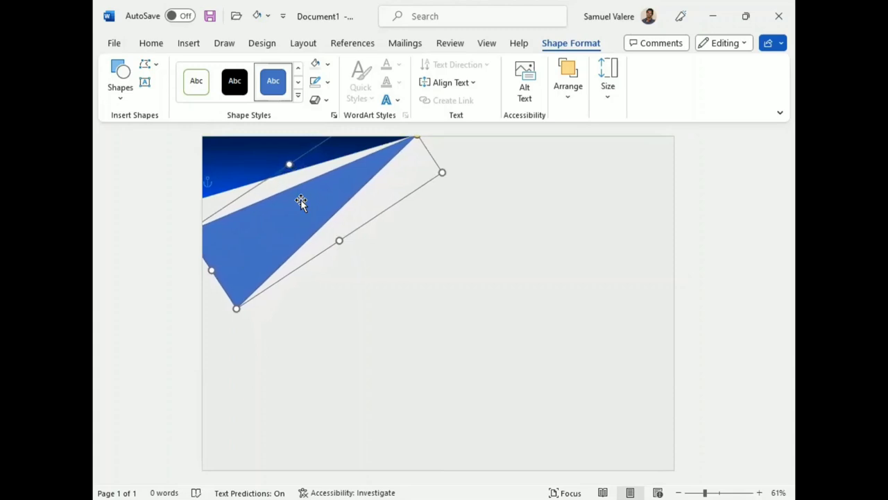
left_click_drag(290, 164, 299, 214)
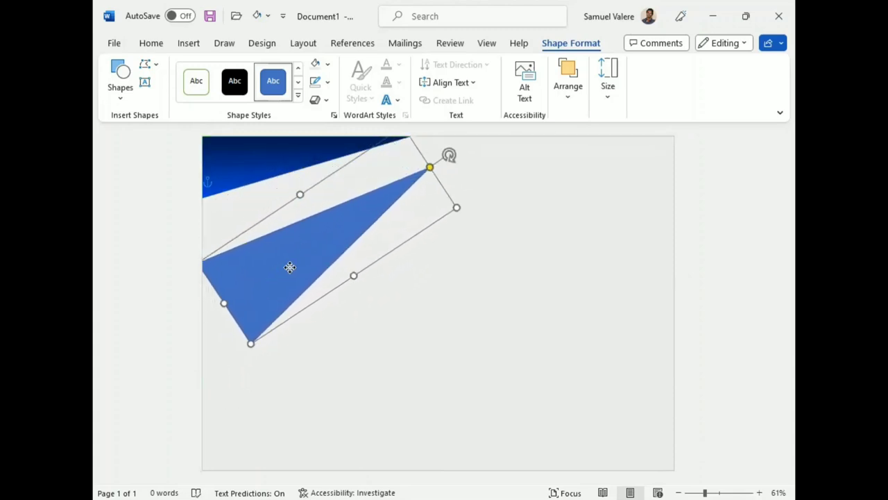
left_click_drag(345, 222, 317, 186)
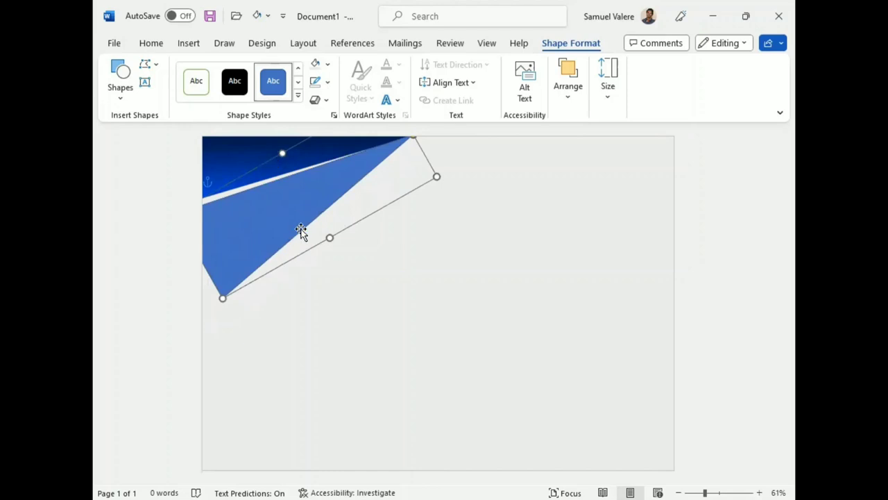
left_click_drag(222, 298, 209, 295)
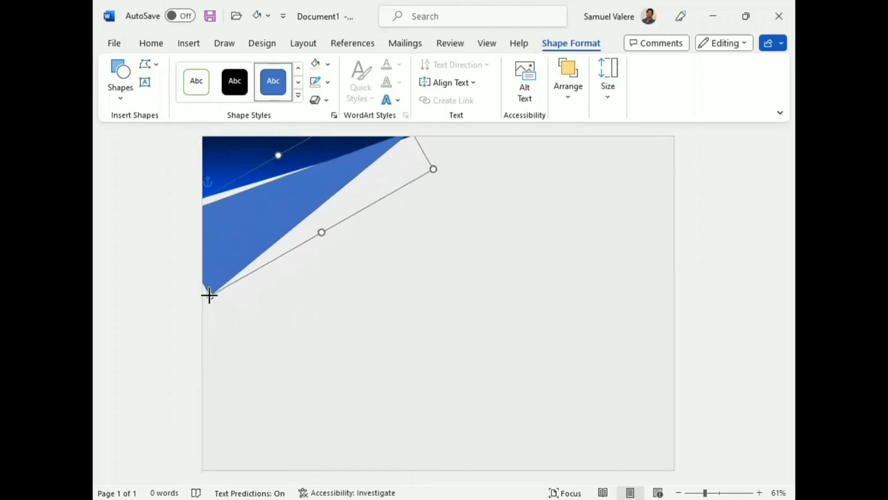
mouse_move(272, 213)
left_mouse_down()
mouse_move(273, 244)
mouse_move(342, 171)
mouse_move(387, 177)
mouse_move(360, 190)
left_mouse_up()
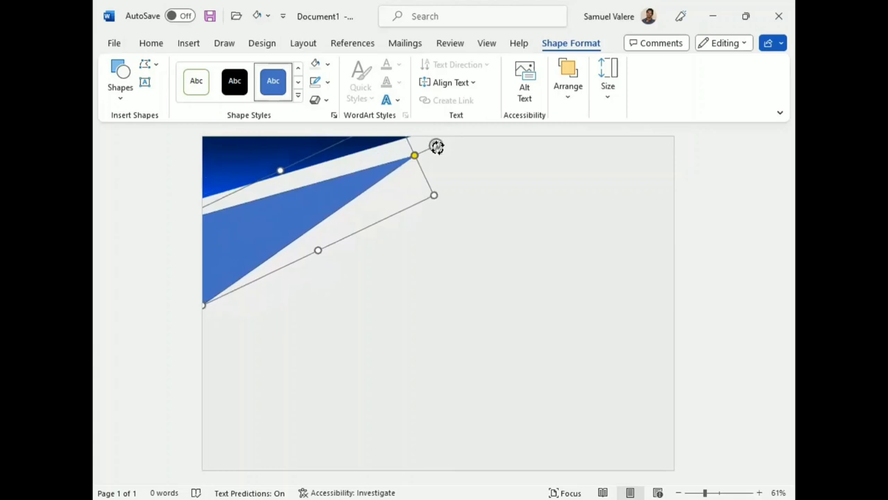
left_click_drag(355, 186, 353, 161)
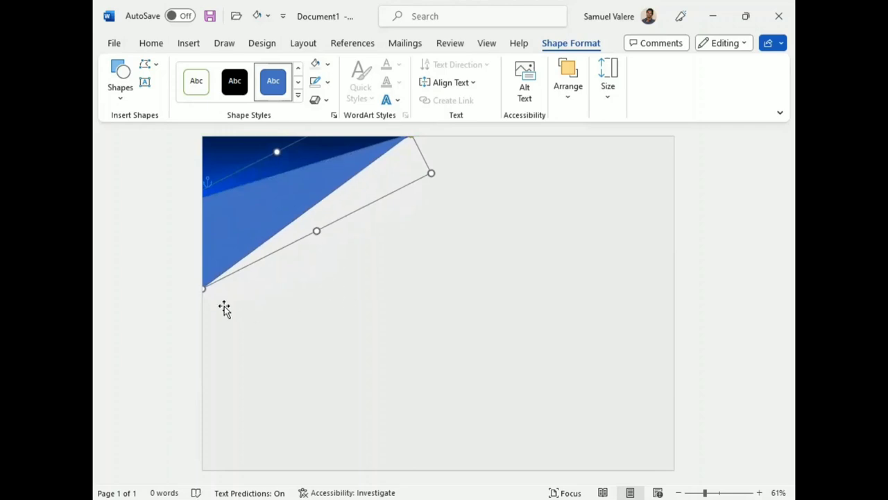
left_click_drag(202, 292, 191, 297)
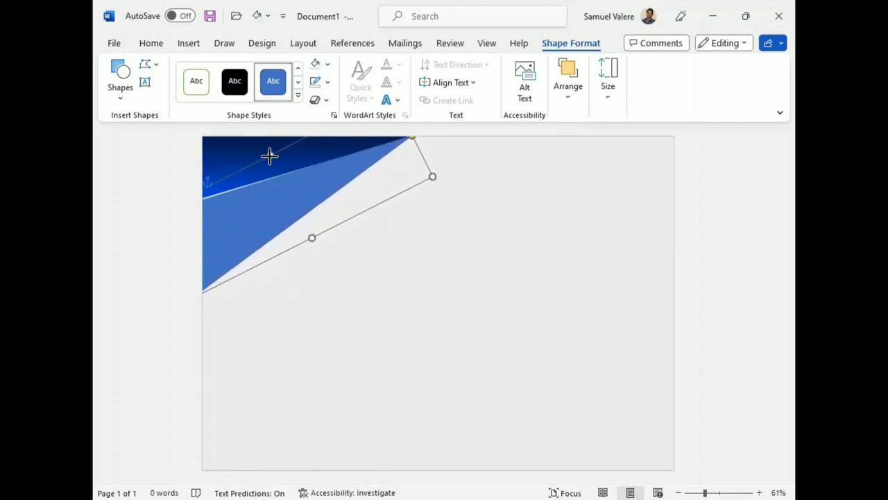
left_click_drag(270, 156, 269, 154)
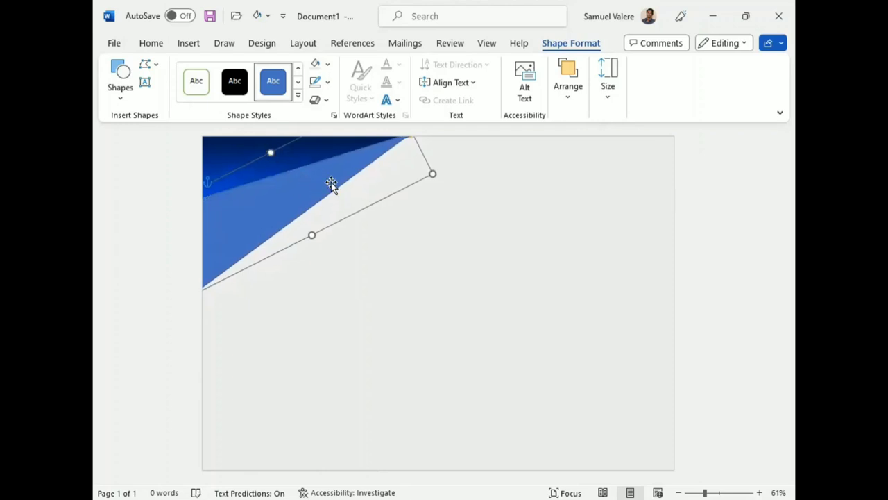
left_click_drag(336, 173, 339, 172)
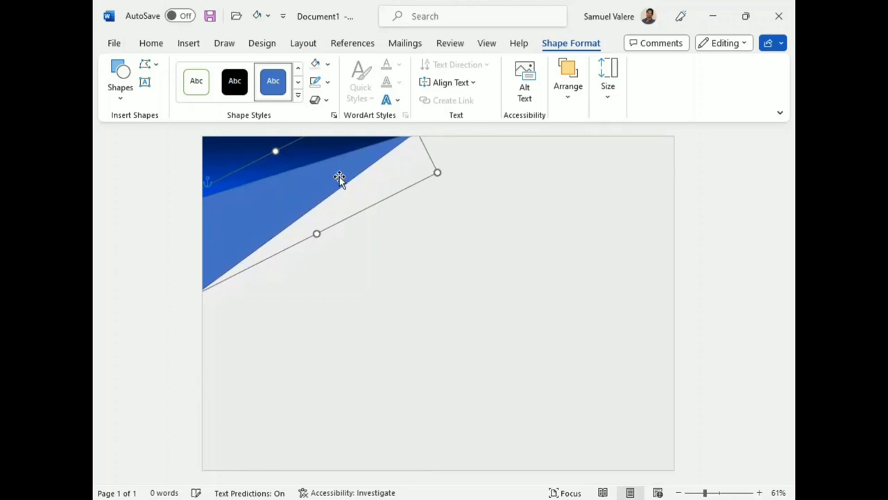
- Remove the new triangle's outline
left_click(323, 82)
left_click(323, 236)
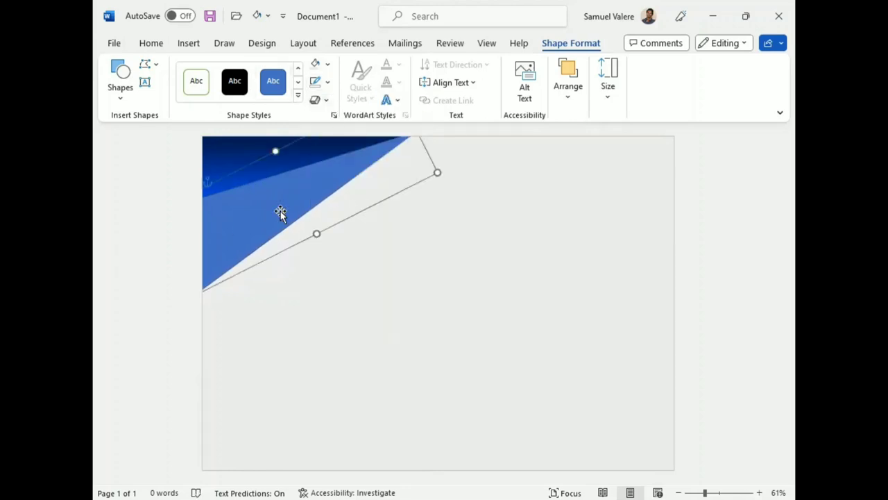
left_click(326, 64)
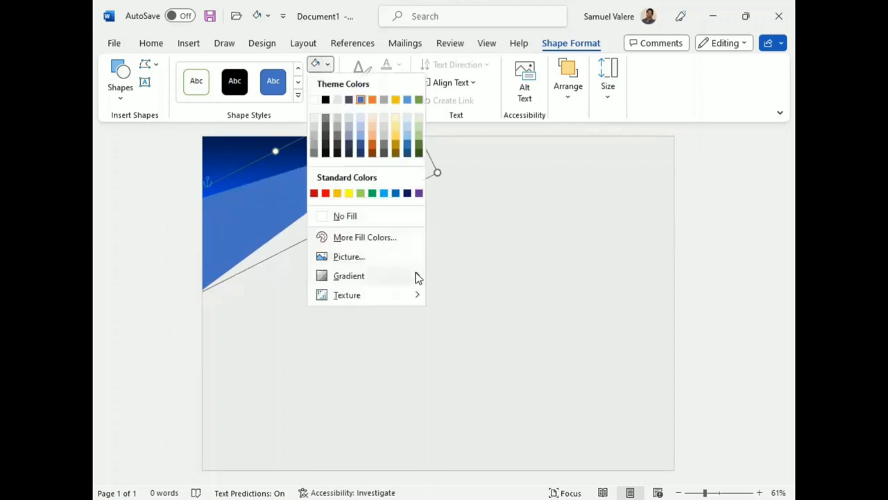
- Switch the triangle to a gradient fill with a red stop at the far end
mouse_move(419, 276)
left_click(479, 479)
left_click(629, 249)
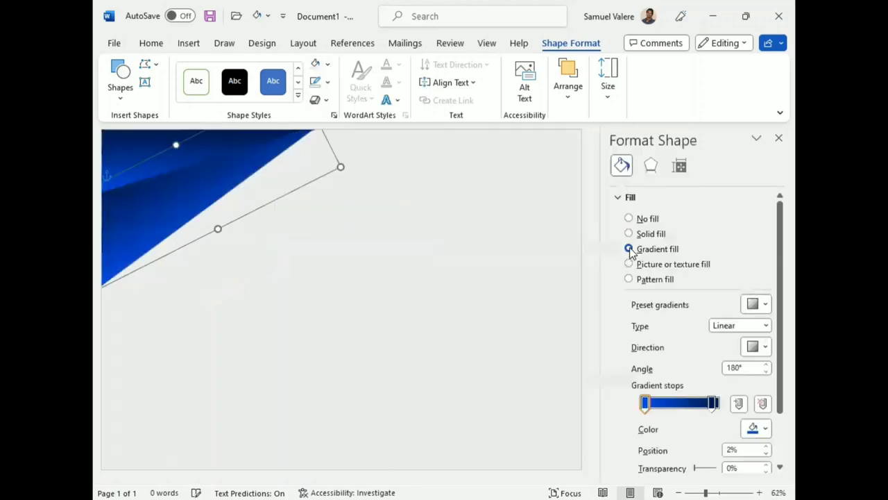
left_click(712, 403)
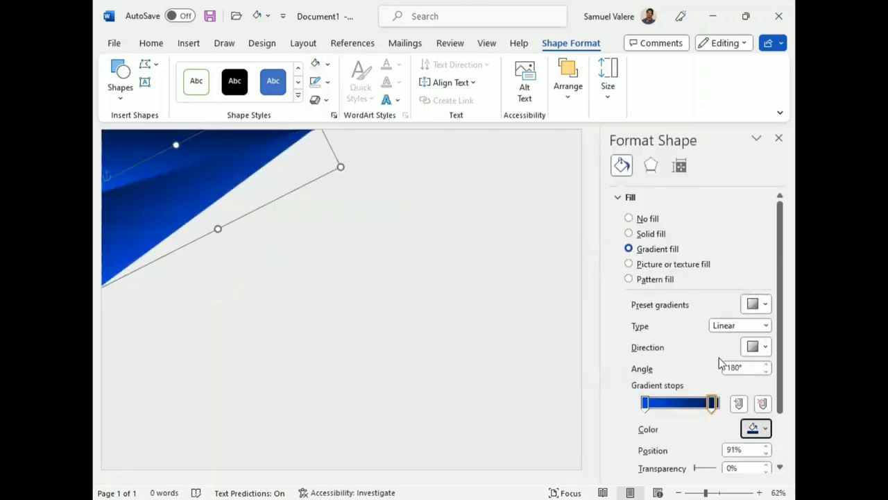
left_click(757, 428)
left_click(698, 389)
left_click_drag(712, 403, 720, 403)
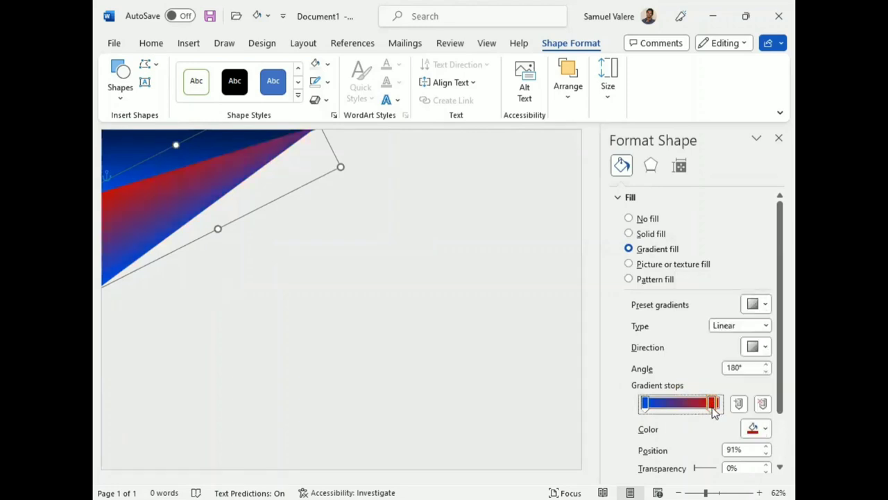
scroll(710, 451, "down", 2)
left_click(766, 426)
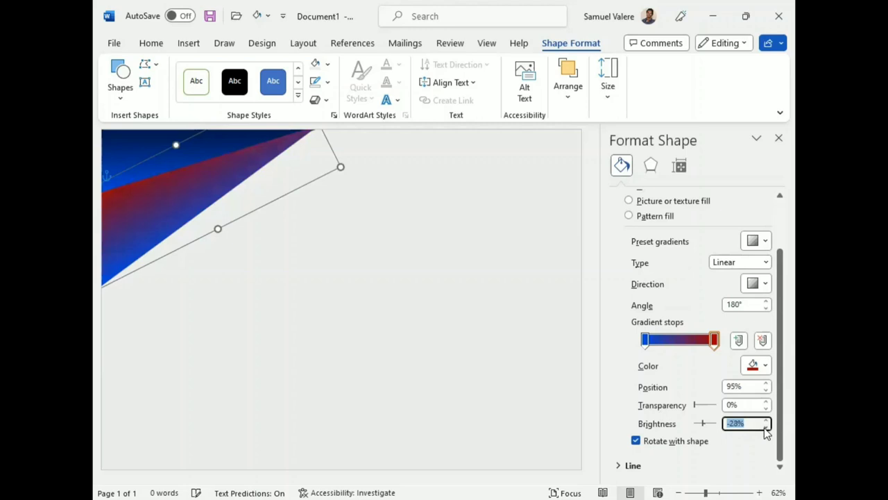
- Make the starting gradient stop dark red and adjust its brightness
left_click(646, 340)
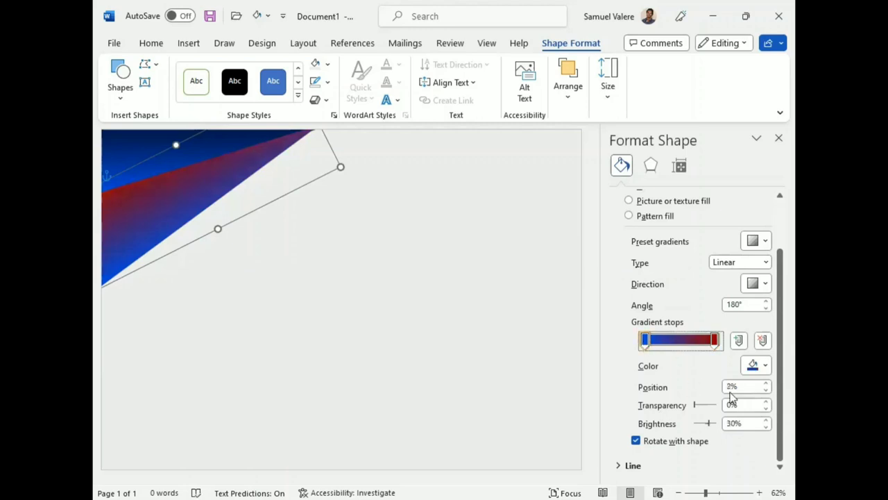
left_click(766, 366)
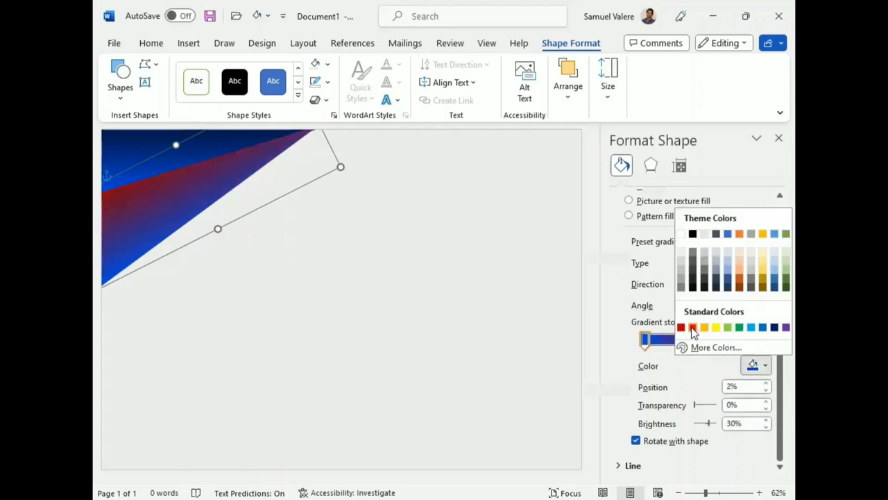
left_click(692, 332)
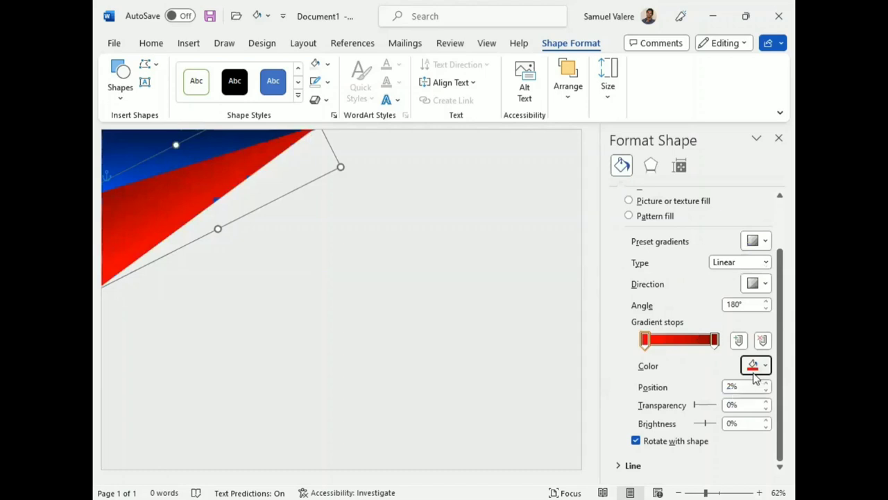
left_click(758, 366)
left_click(682, 328)
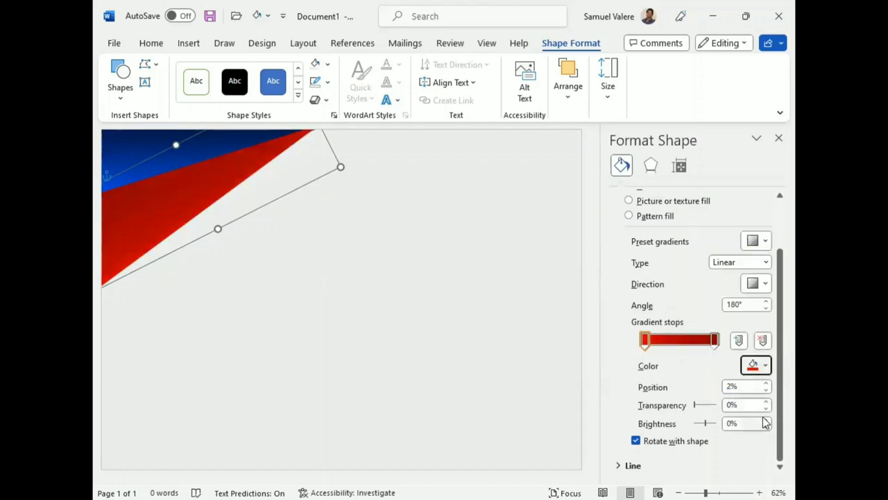
left_click(767, 420)
type("-6")
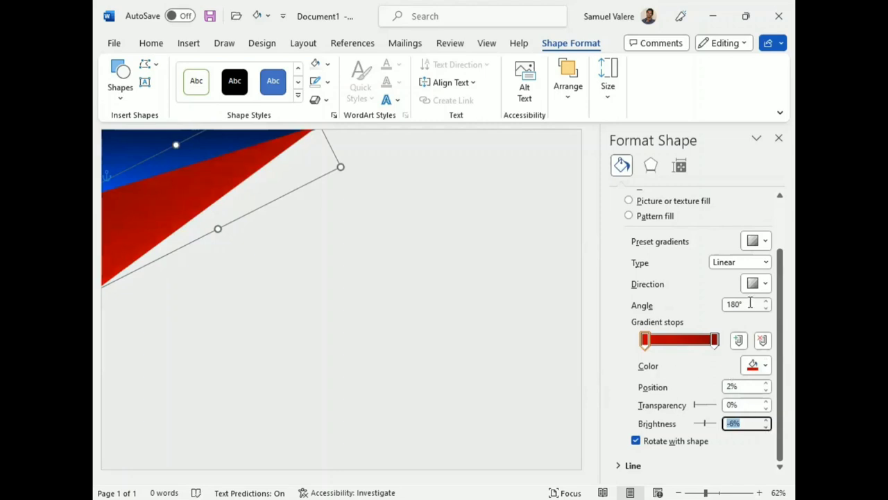
- Add gradient stops and position them around 44–52% to form sharp darker red bands
left_click(680, 340)
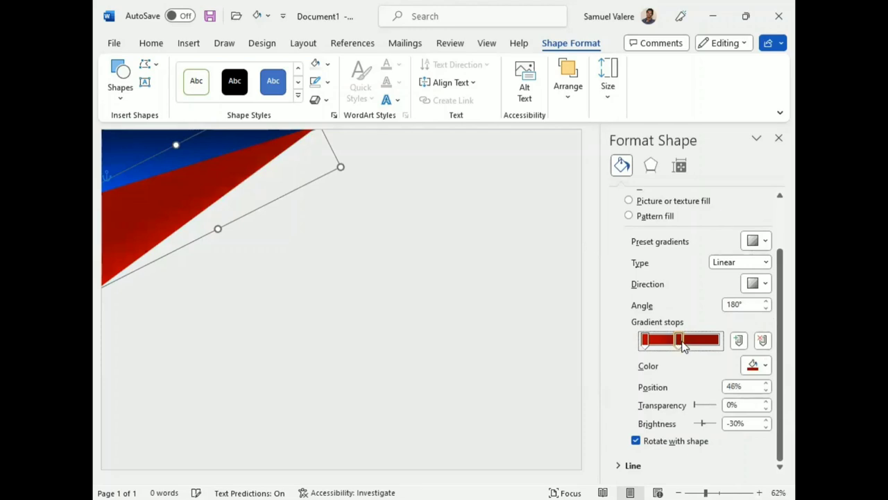
left_click_drag(682, 341, 677, 342)
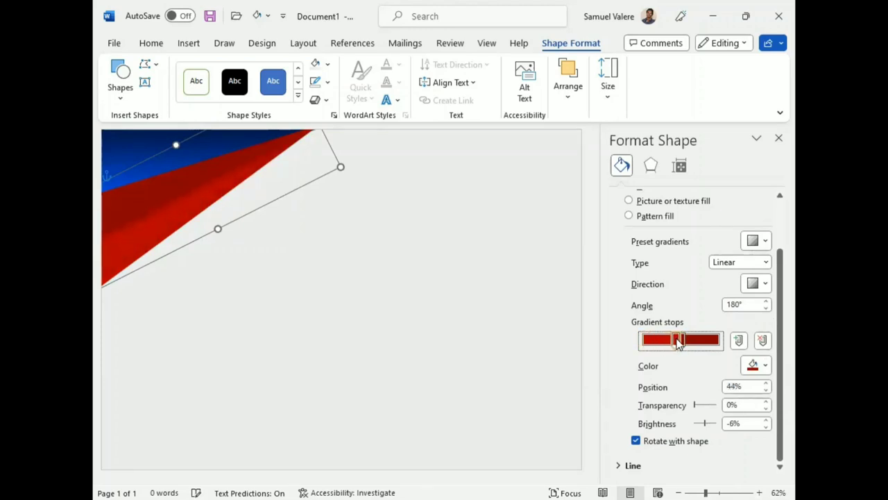
left_click_drag(675, 341, 678, 343)
left_click(680, 341)
left_click_drag(678, 345, 683, 347)
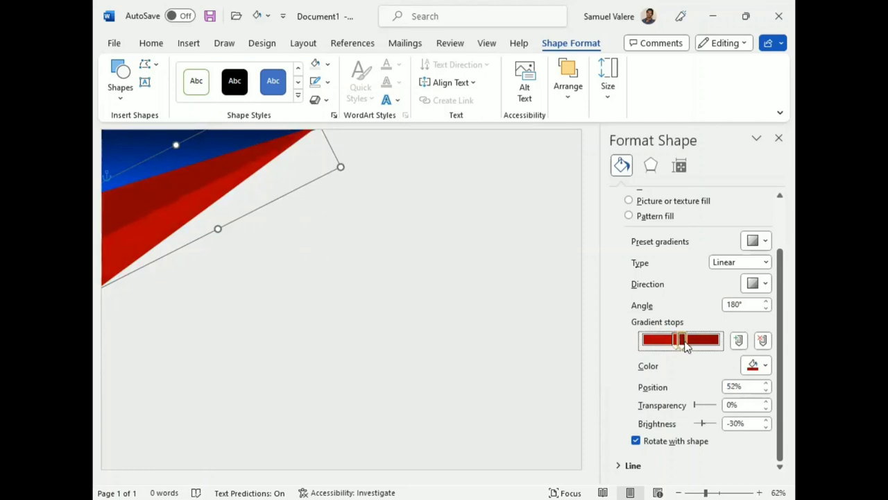
left_click(678, 343)
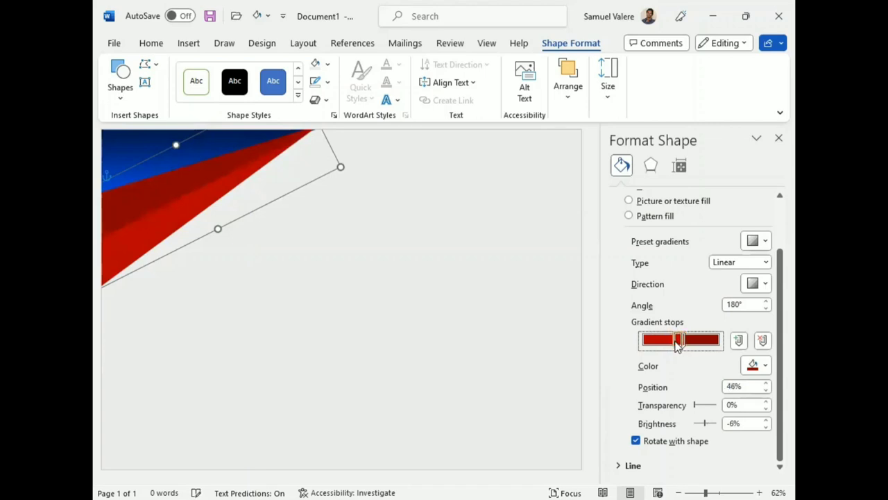
left_click_drag(680, 345, 681, 344)
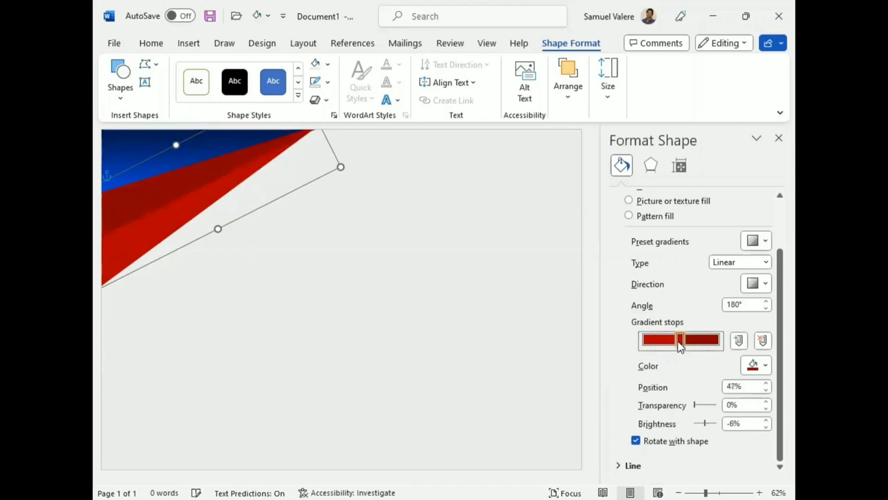
left_click(424, 325)
left_click(225, 181)
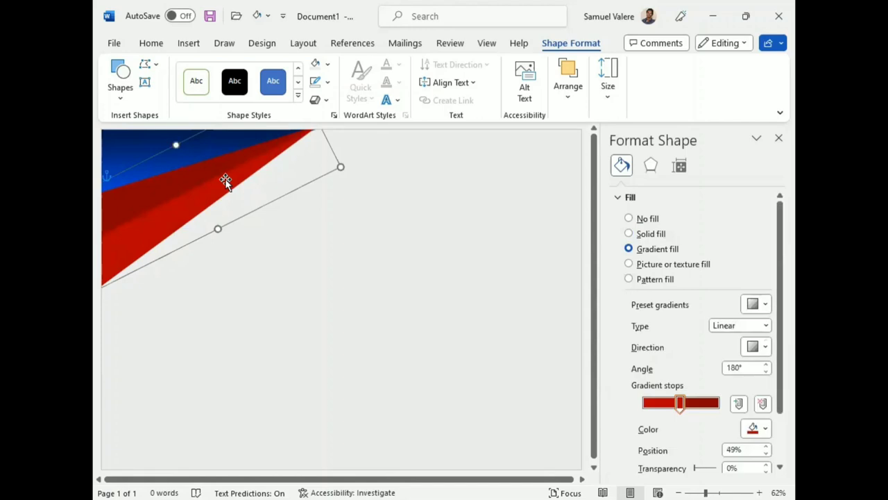
- Nudge the red triangle slightly to the right
key("Right")
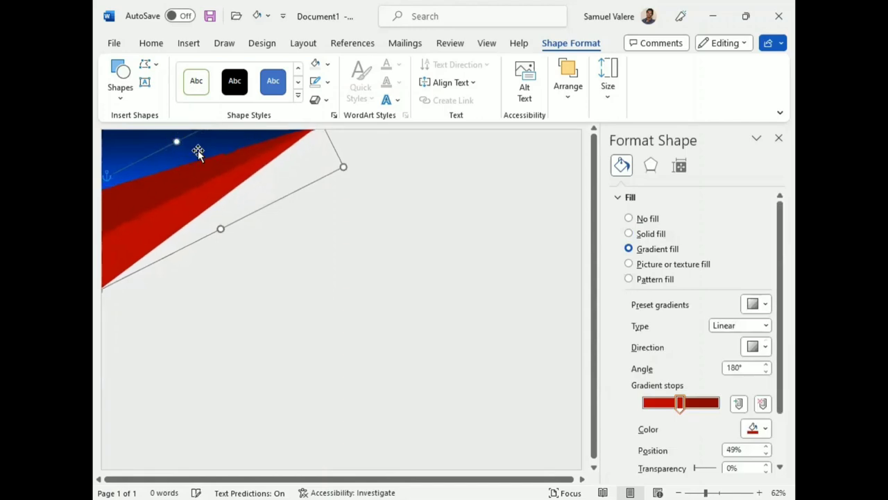
key("Right")
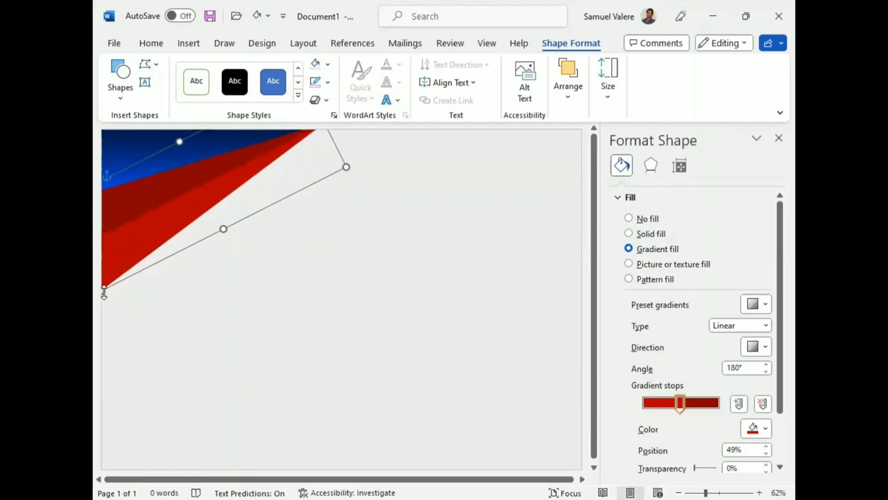
left_click(164, 327)
left_click(113, 268)
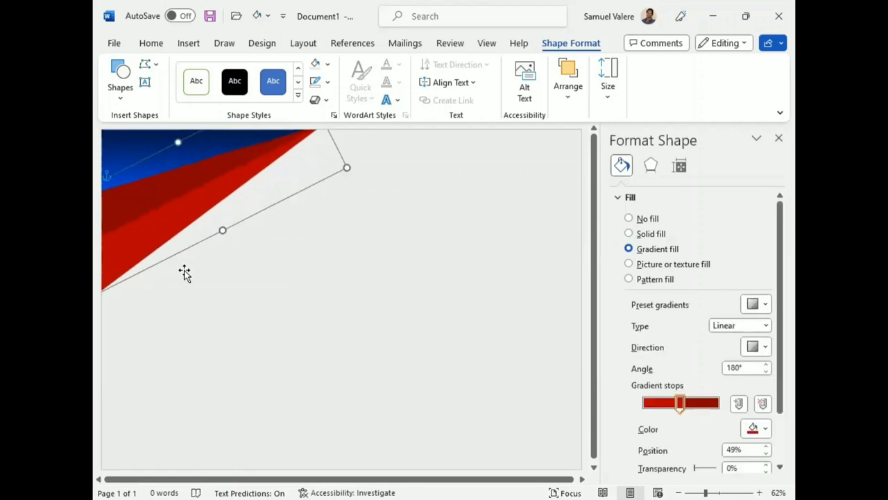
- Move, rotate and stretch the blue gradient shape to sit just below the red bands
left_click(139, 145)
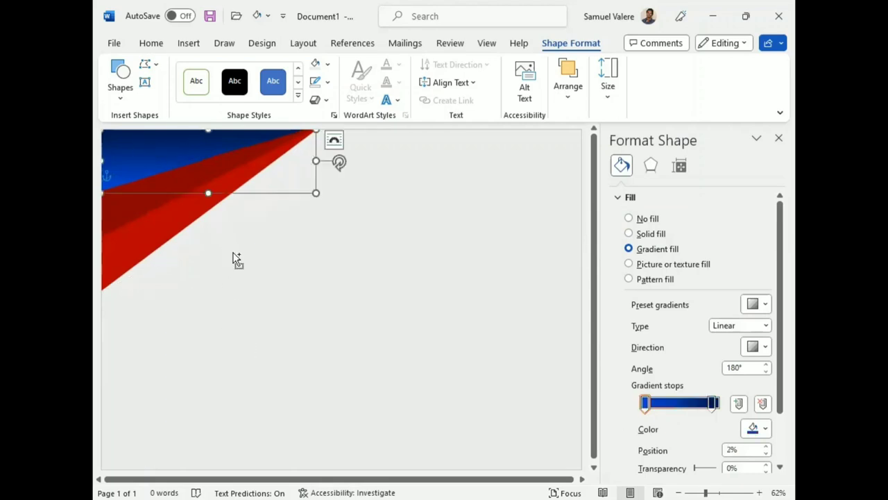
left_click_drag(167, 155, 192, 279)
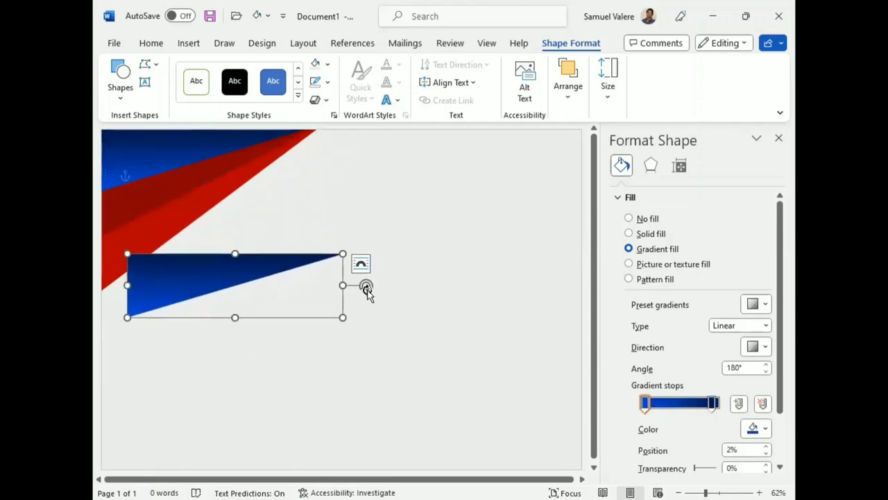
mouse_move(365, 287)
left_mouse_down()
mouse_move(331, 225)
mouse_move(326, 167)
left_mouse_up()
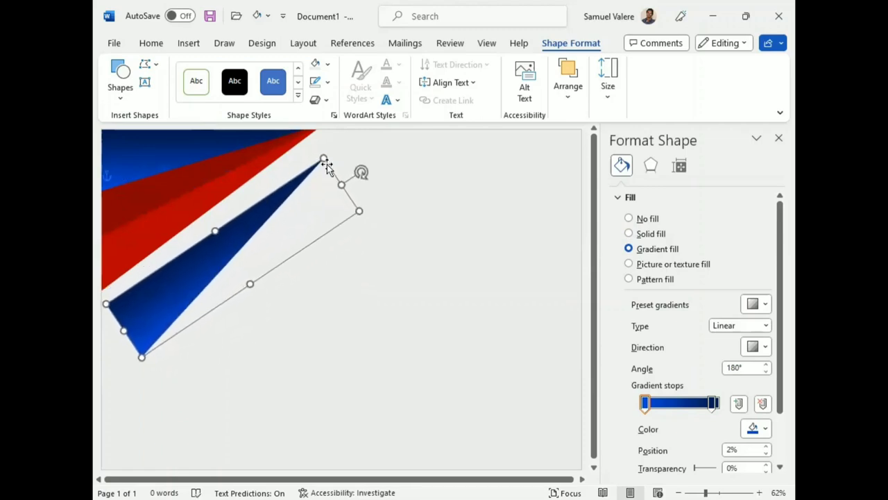
mouse_move(237, 233)
left_mouse_down()
mouse_move(236, 204)
mouse_move(226, 199)
left_mouse_up()
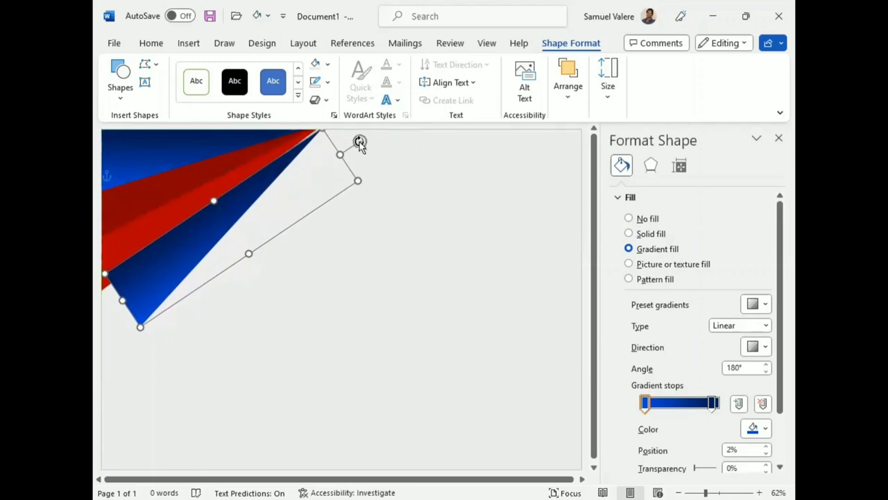
left_click_drag(122, 300, 101, 313)
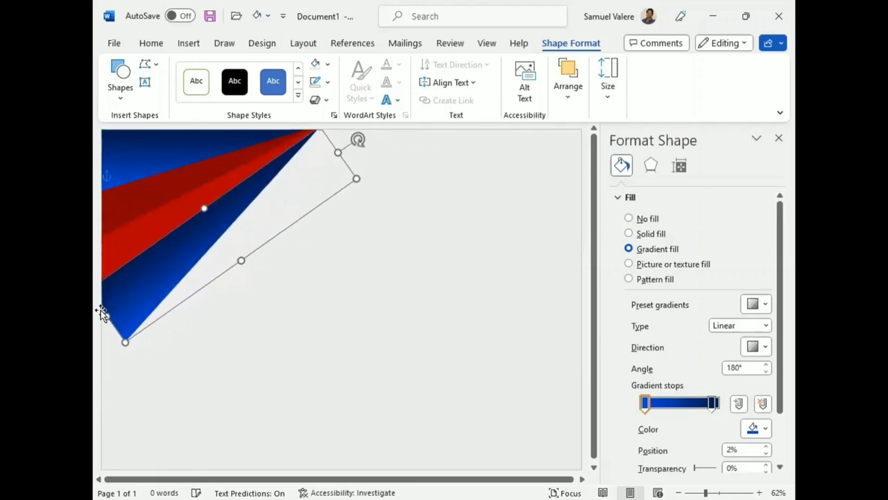
- Use Edit Points to pull the blue shape's bottom vertex to the page's left edge
right_click(124, 311)
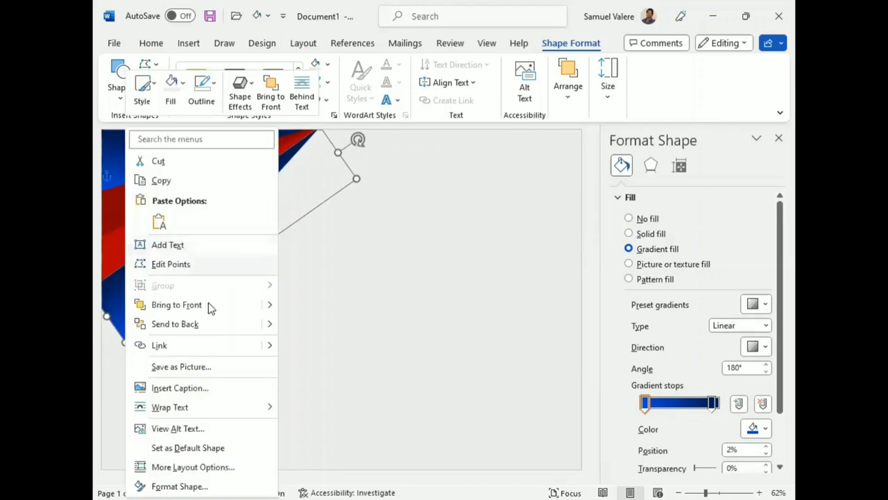
left_click(175, 264)
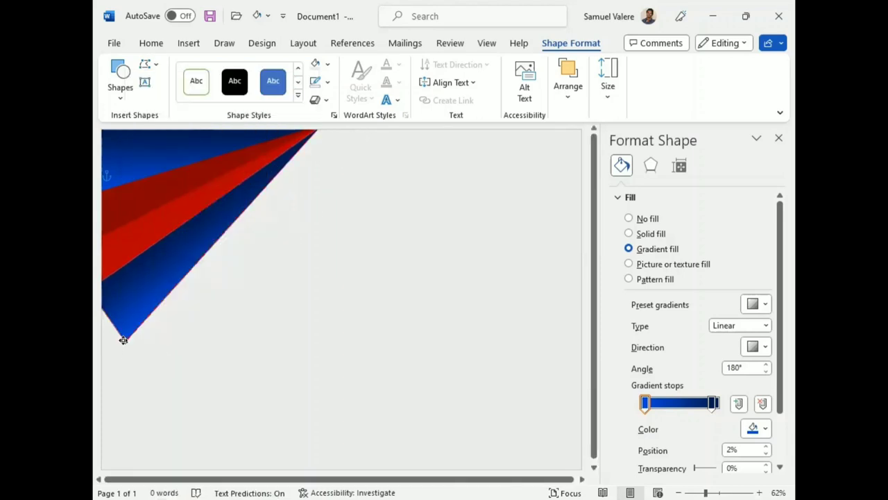
left_click(123, 340)
left_click_drag(113, 324, 98, 350)
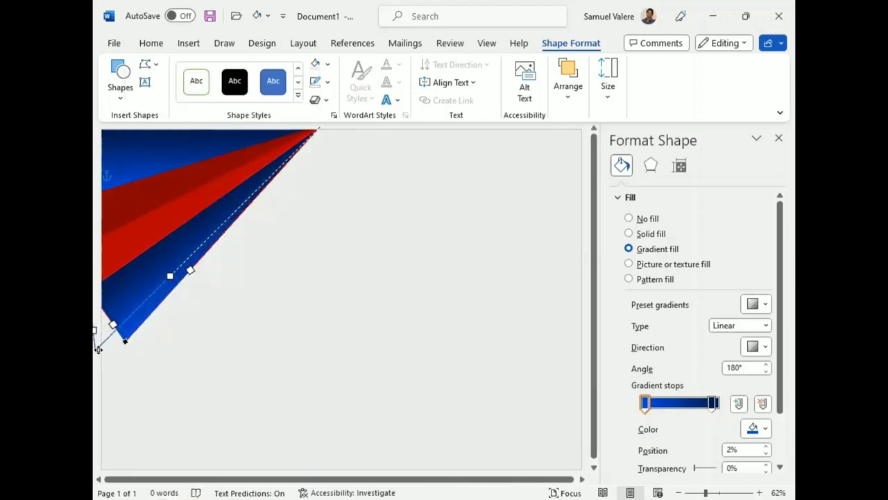
left_click(147, 363)
left_click(254, 254)
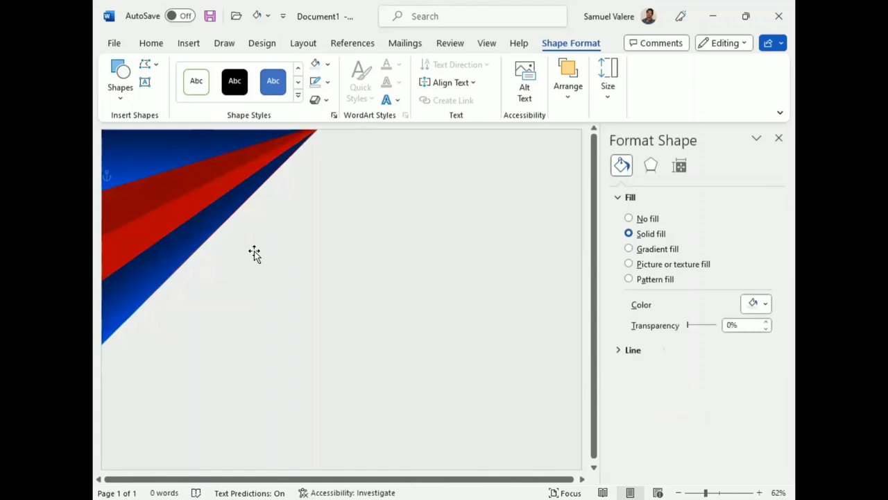
left_click(193, 238)
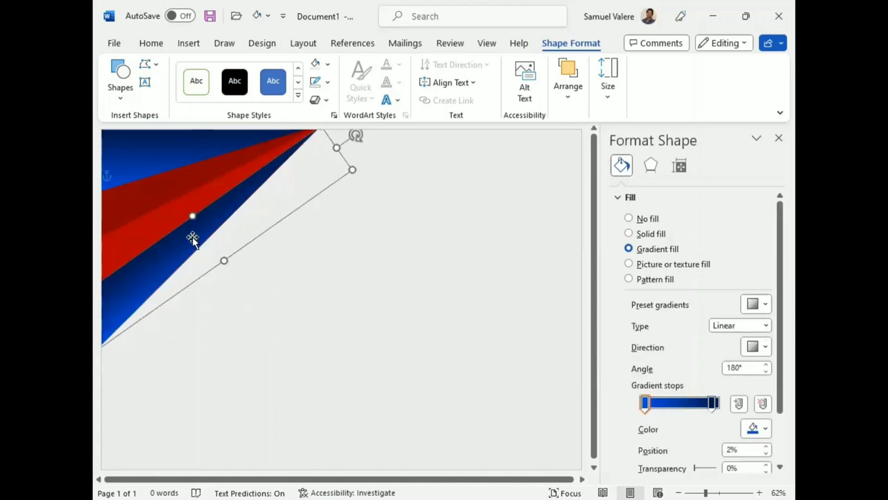
- Move, rotate and stretch another blue gradient band further down the left edge
left_click(569, 98)
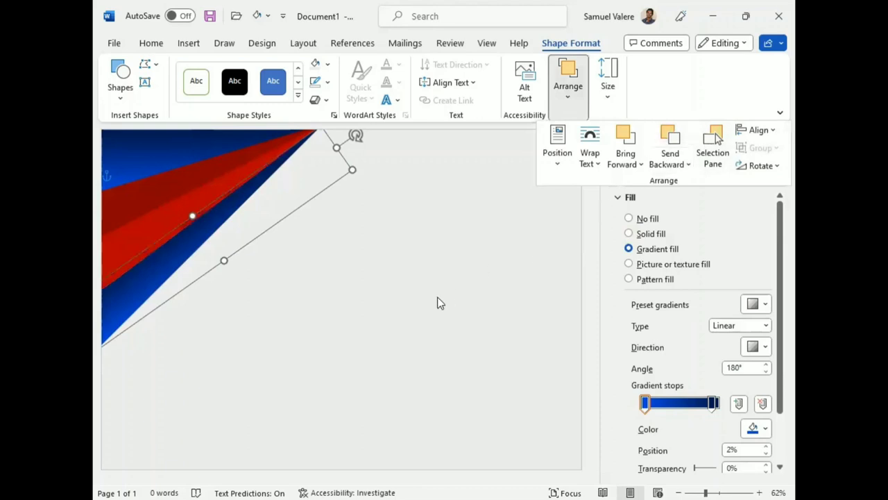
left_click(360, 259)
left_click(242, 222)
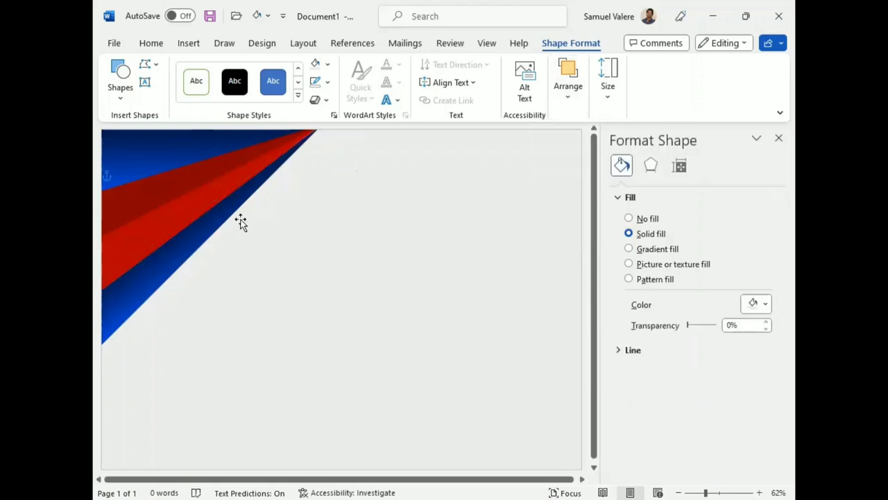
left_click(220, 229)
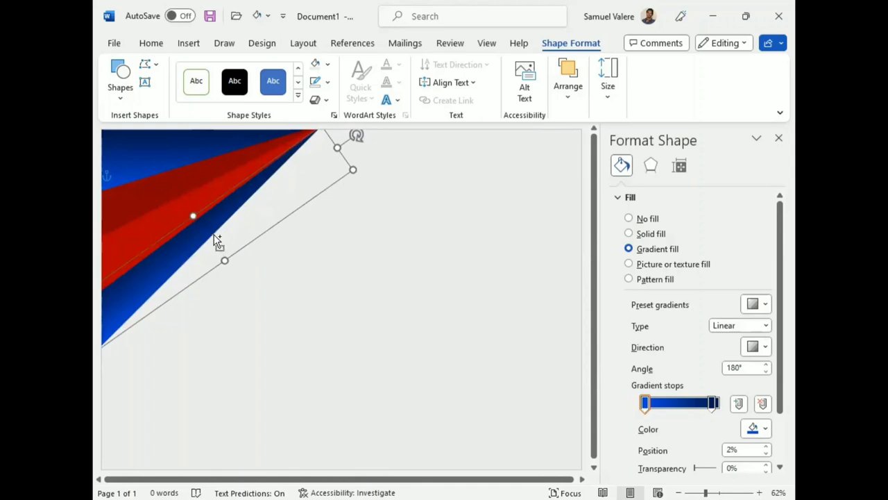
left_click_drag(214, 234, 229, 270)
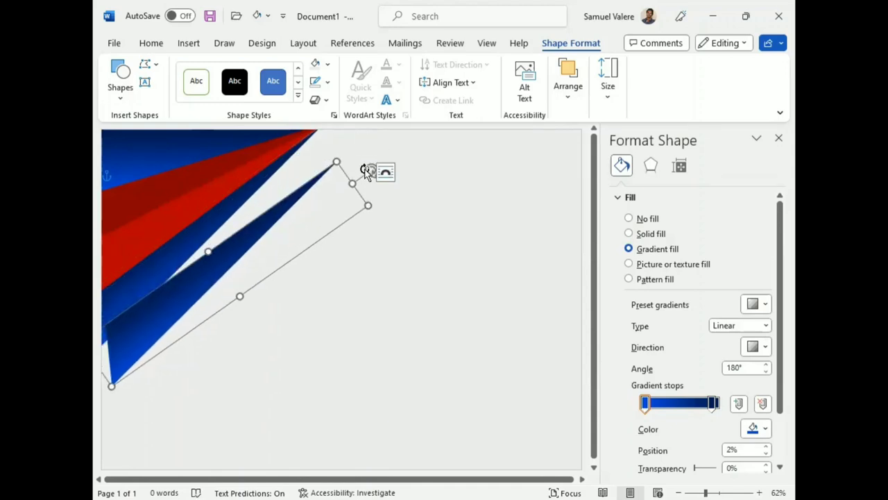
left_click_drag(367, 159, 357, 149)
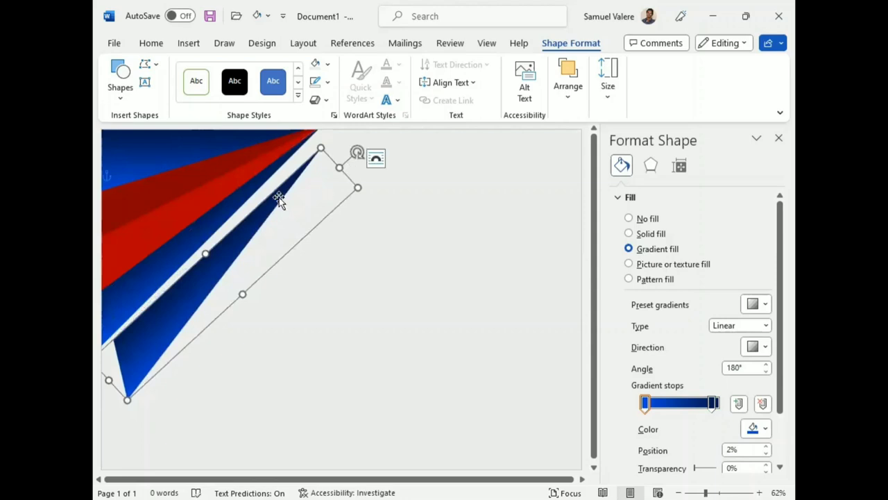
left_click_drag(260, 214, 261, 193)
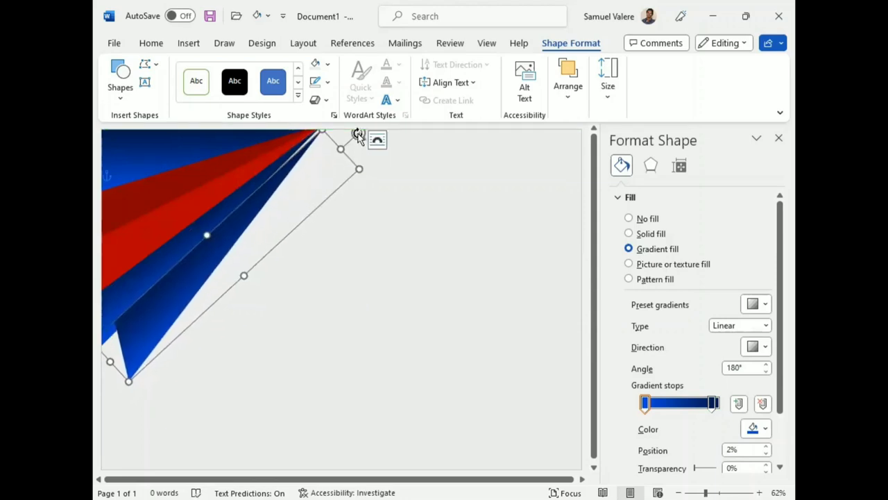
left_click_drag(356, 132, 353, 128)
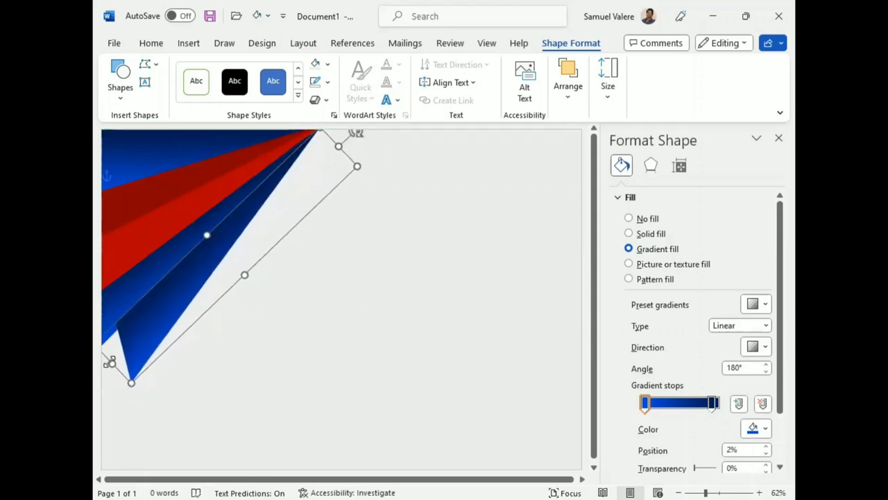
left_click_drag(109, 362, 104, 408)
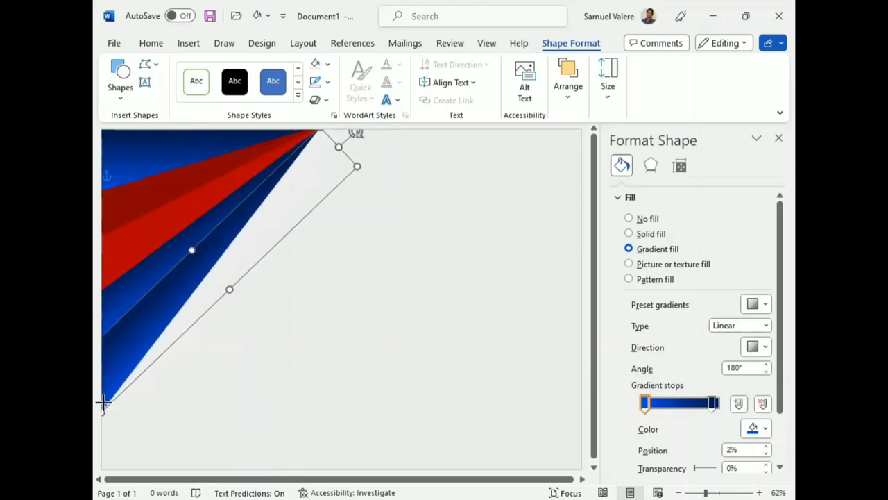
- Select all four fan shapes together and close the Format Shape pane
left_click(293, 351)
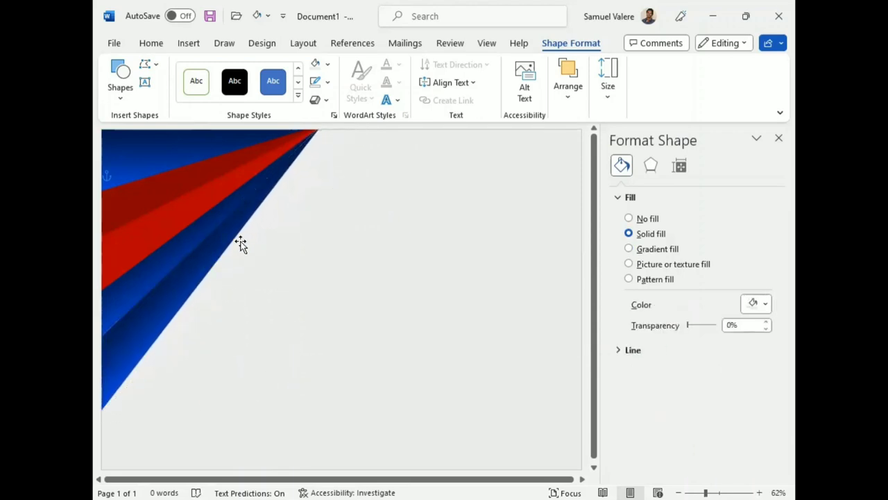
left_click(219, 247)
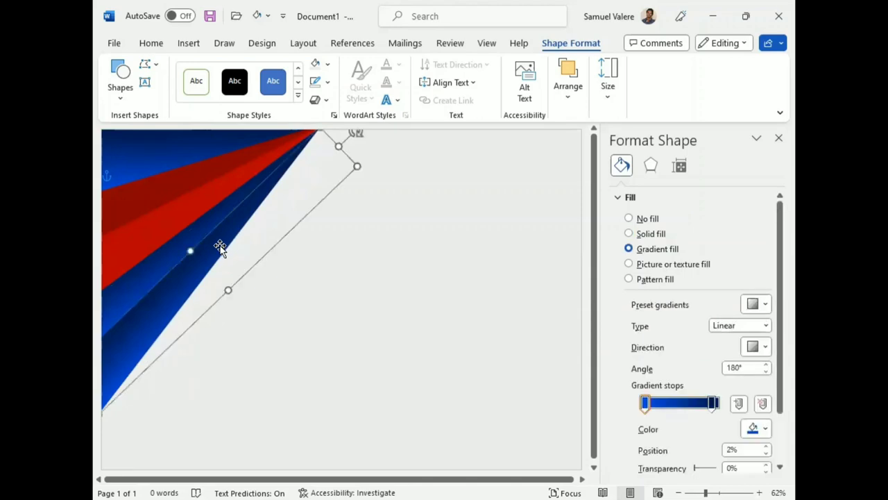
left_click(180, 243, "shift")
left_click(220, 207, "shift")
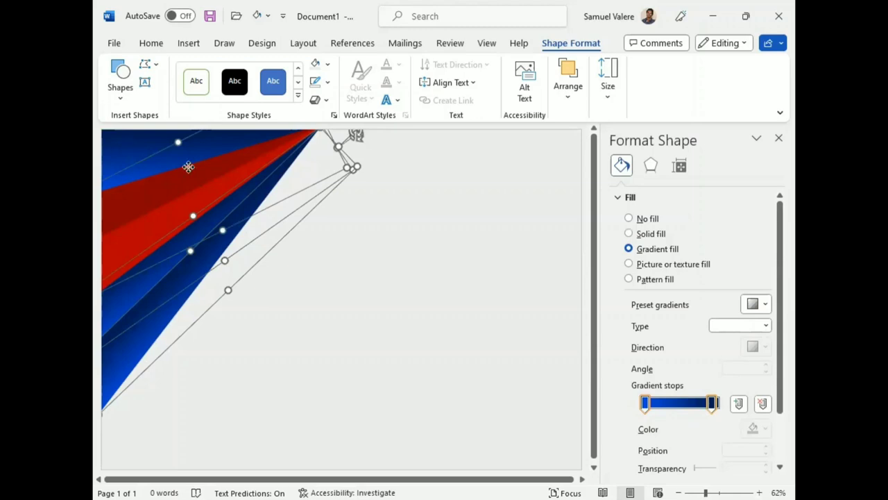
left_click(189, 166, "shift")
left_click(779, 138)
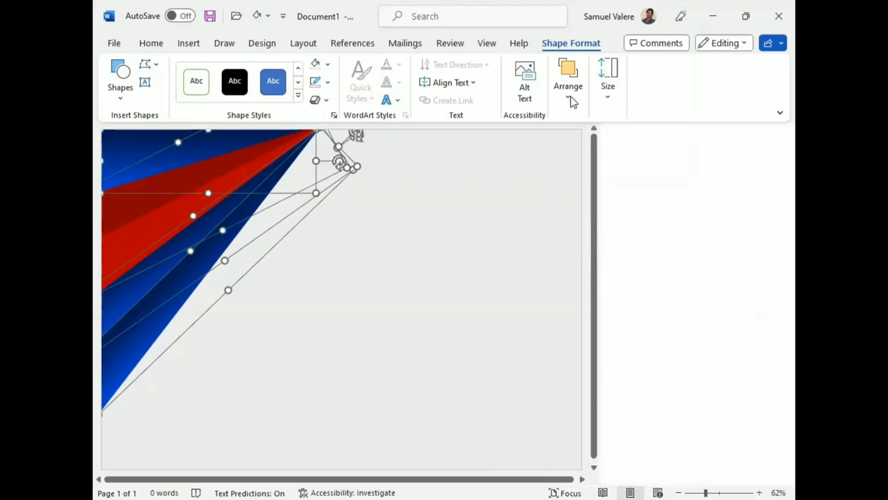
- Group the selected red and blue triangle shapes into one object
left_click(569, 114)
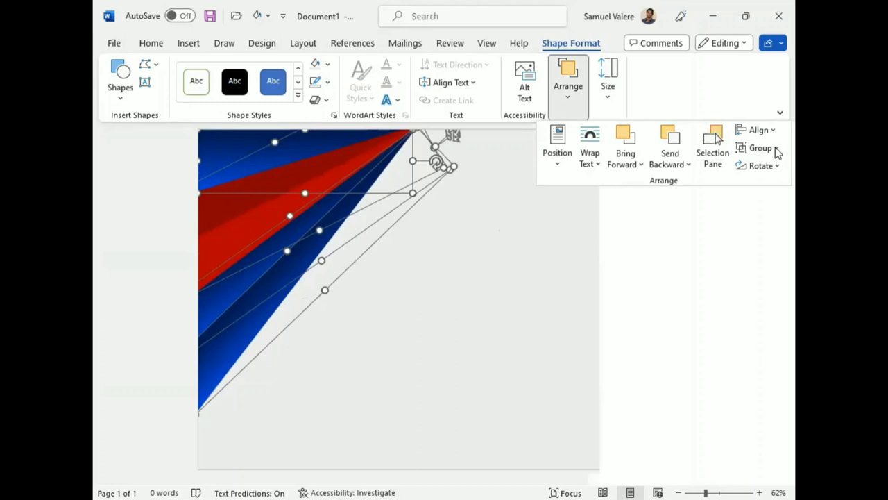
left_click(760, 148)
left_click(754, 167)
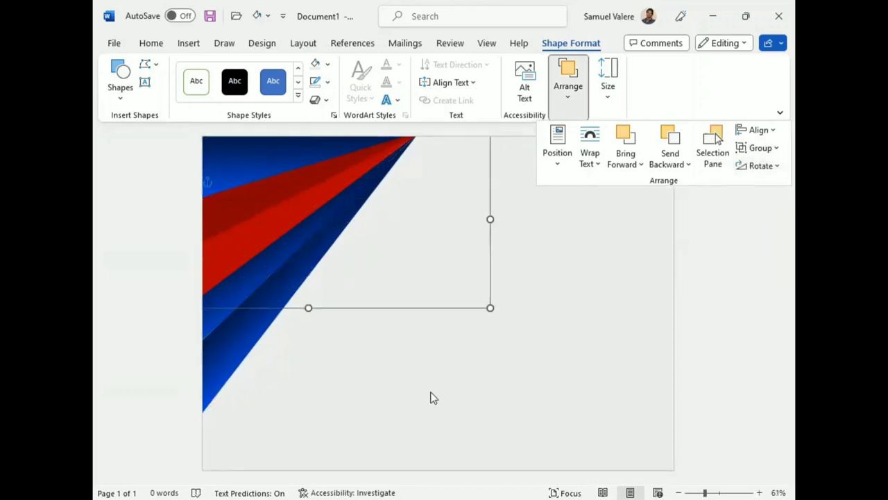
left_click(430, 397)
left_click(349, 373)
left_click(305, 177)
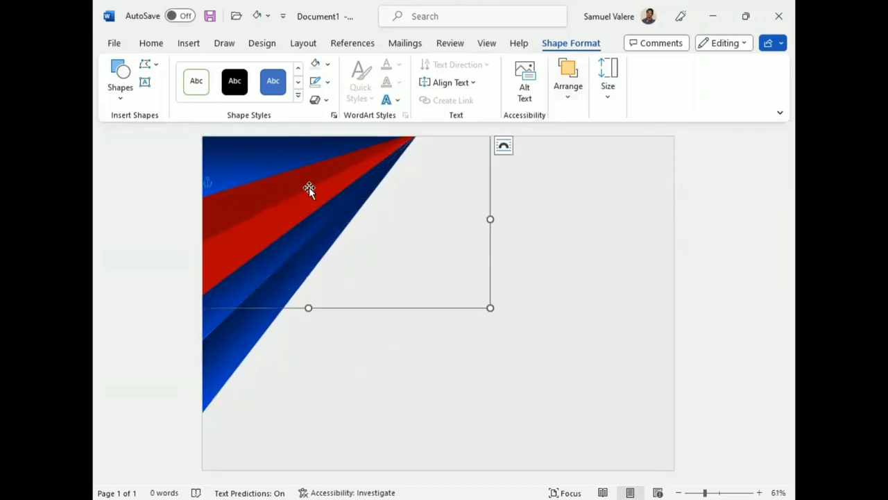
- Copy the fan group, rotate it around, and place it at the page's lower-right corner
left_click_drag(315, 201, 467, 290)
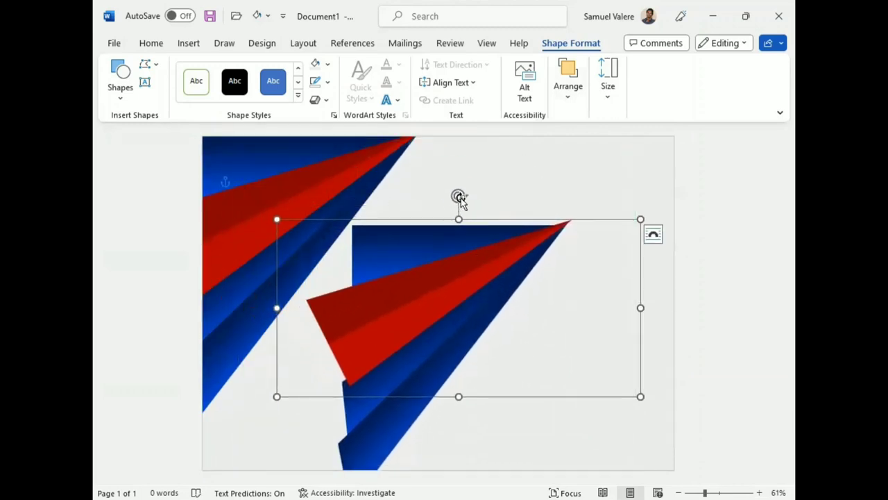
left_click_drag(459, 198, 458, 341)
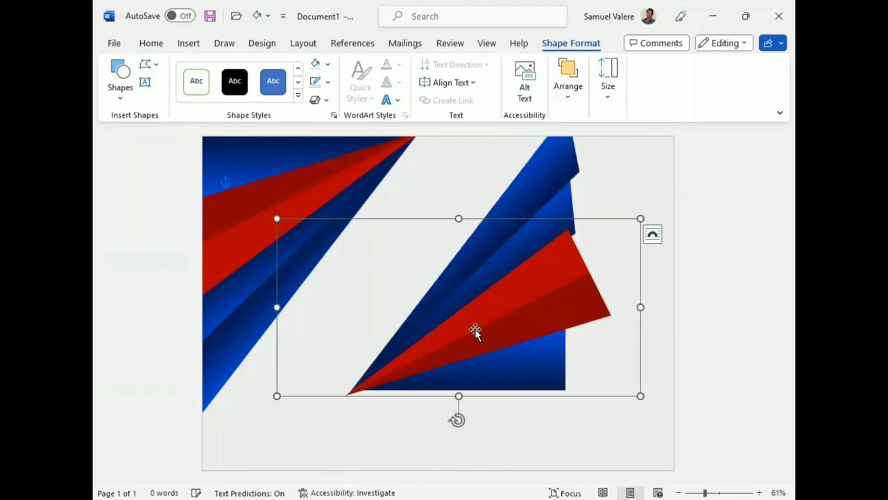
left_click_drag(458, 421, 426, 415)
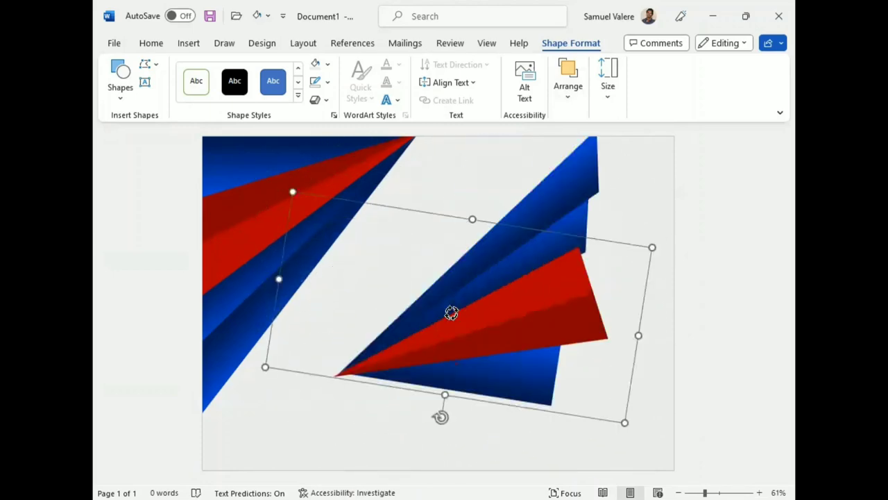
mouse_move(455, 322)
left_mouse_down()
mouse_move(615, 384)
mouse_move(679, 386)
mouse_move(664, 365)
left_mouse_up()
- Delete the extra blue triangle from the copied fan and tilt the group slightly
left_click(635, 452)
key("Delete")
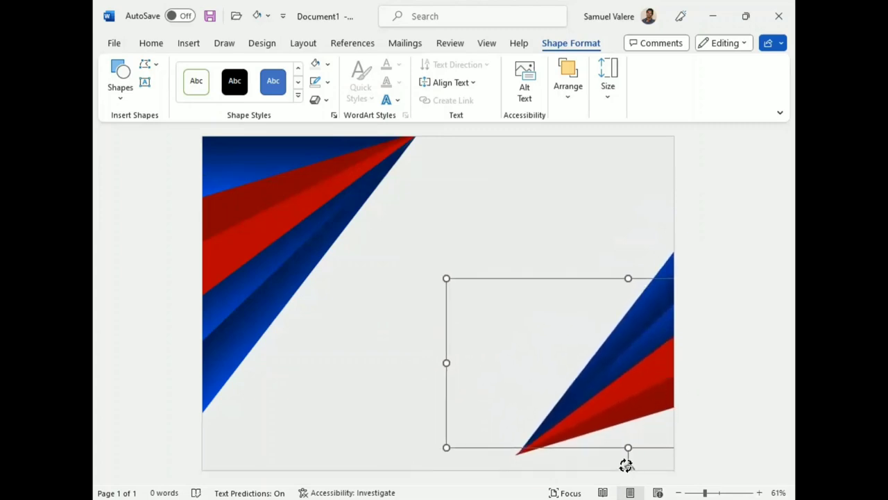
left_click_drag(628, 468, 622, 464)
- Drag the tilted fan down and right until it tucks into the bottom-right corner
left_click_drag(637, 369, 667, 419)
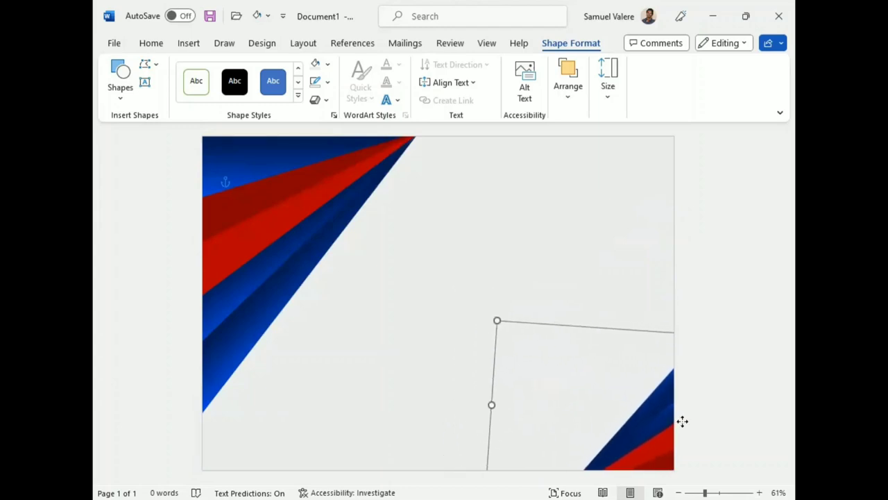
mouse_move(667, 418)
left_mouse_down()
mouse_move(641, 419)
mouse_move(656, 448)
left_mouse_up()
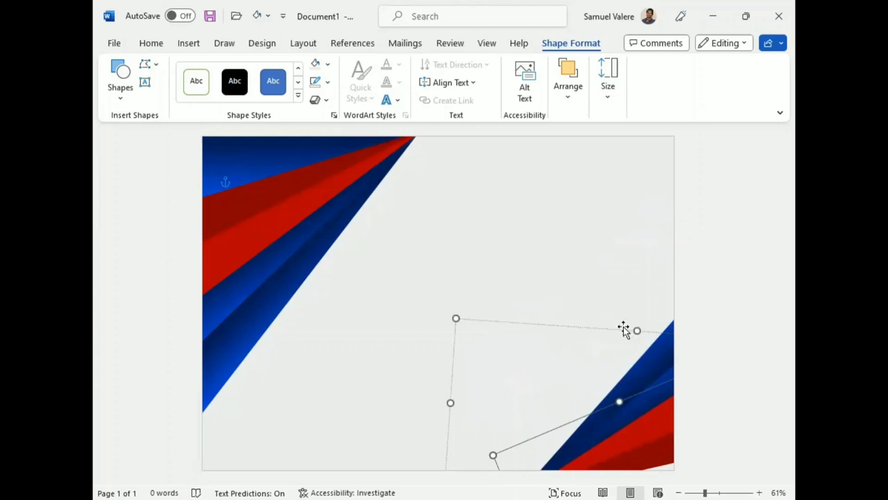
left_click_drag(660, 451, 625, 329)
left_click_drag(658, 410, 650, 476)
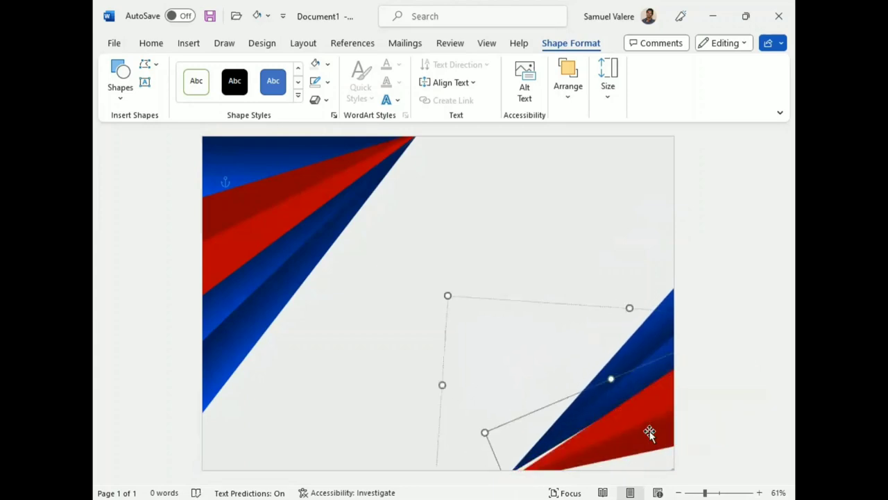
mouse_move(650, 433)
left_mouse_down()
mouse_move(691, 442)
mouse_move(672, 448)
left_mouse_up()
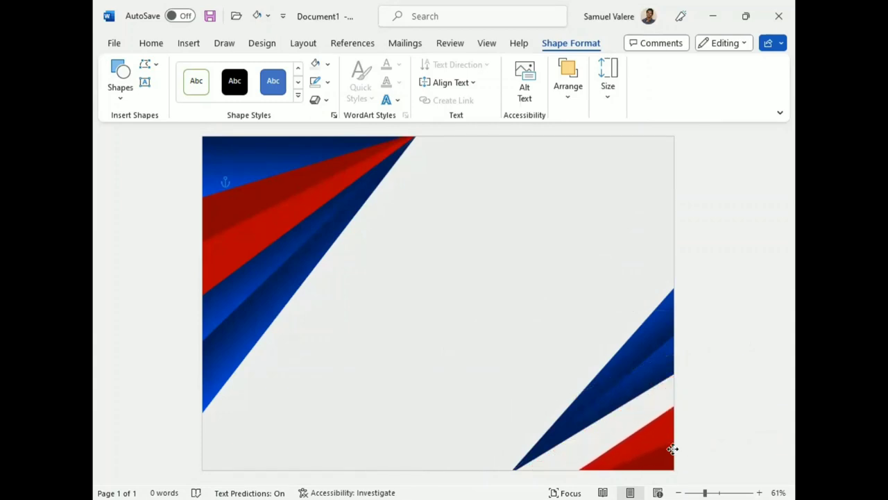
mouse_move(629, 366)
left_mouse_down()
mouse_move(641, 395)
mouse_move(661, 406)
mouse_move(649, 412)
mouse_move(639, 389)
mouse_move(653, 392)
left_mouse_up()
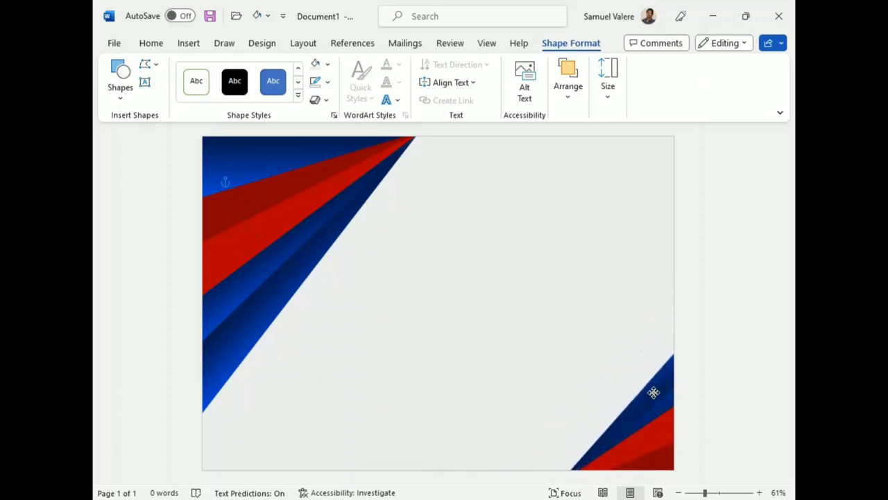
- Nudge the corner stripe slightly up and right and check its ordering under Arrange
left_click(652, 390)
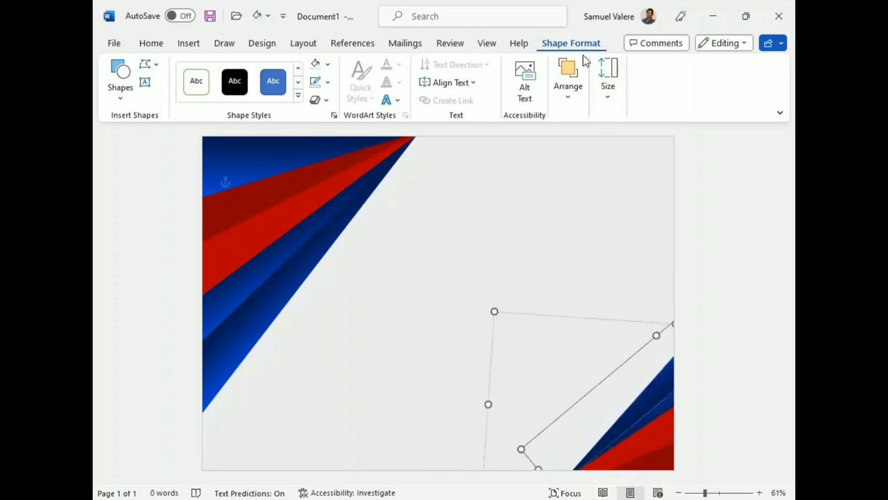
left_click(572, 318)
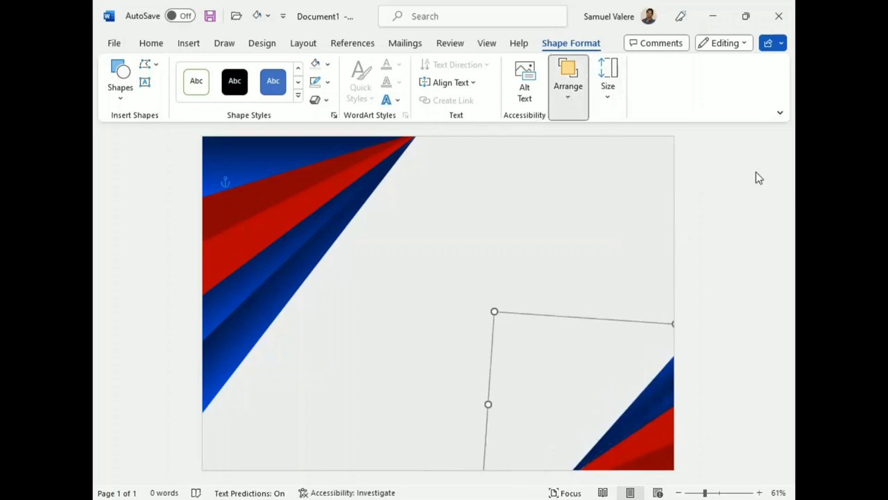
left_click(641, 391)
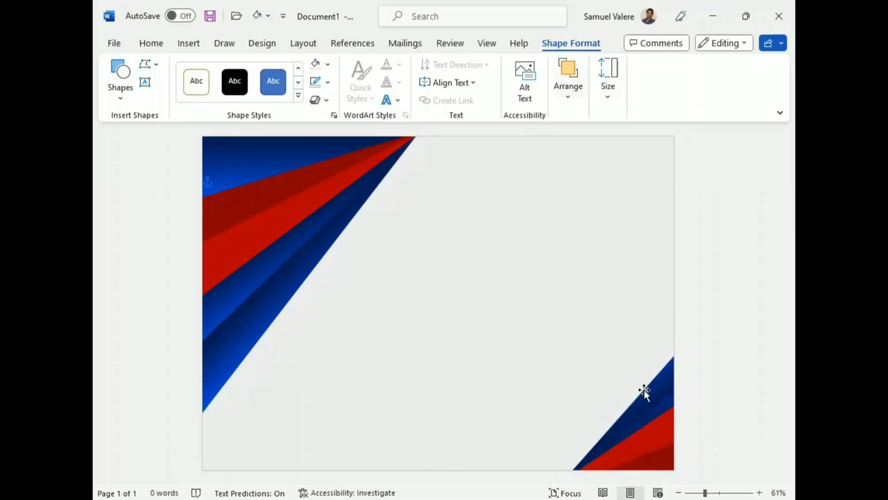
left_click_drag(647, 401, 651, 393)
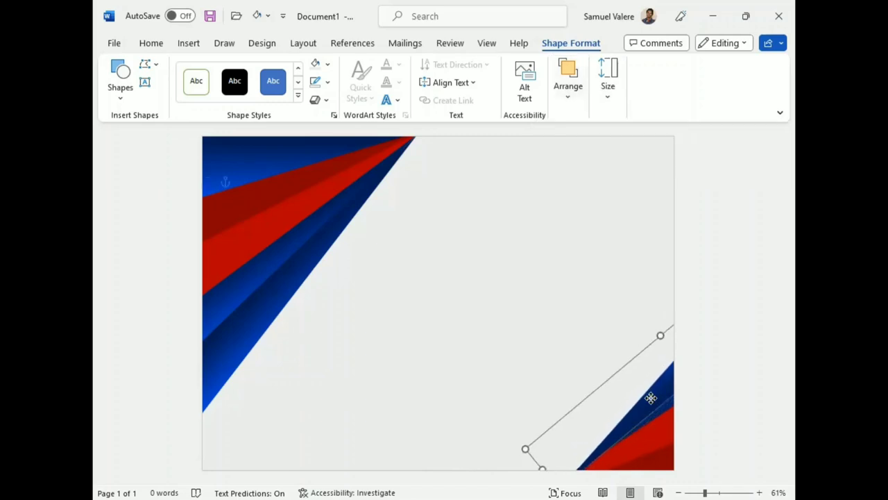
left_click(569, 104)
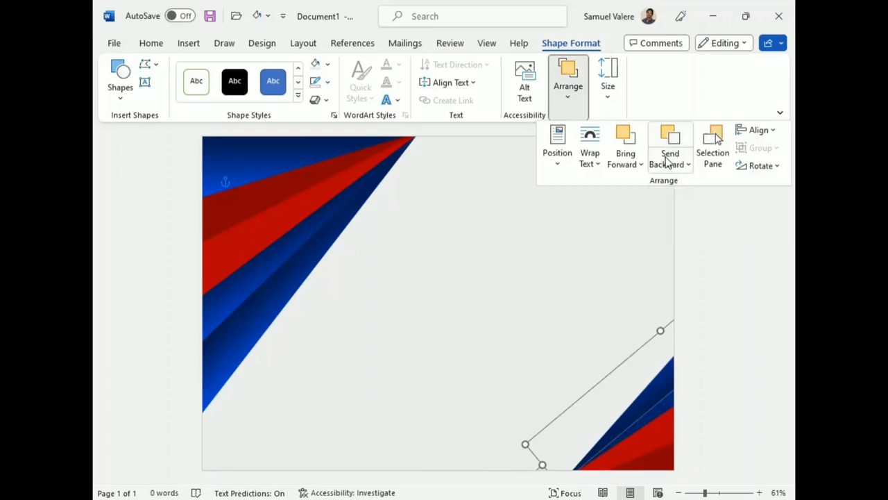
left_click(640, 402)
- Reselect the lower-right stripe and nudge it slightly down and right against the page edge
left_click(644, 403)
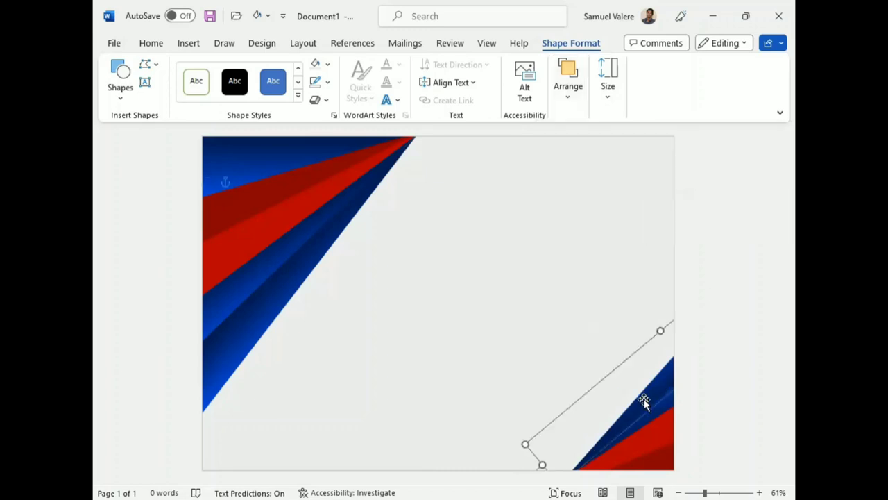
left_click(561, 338)
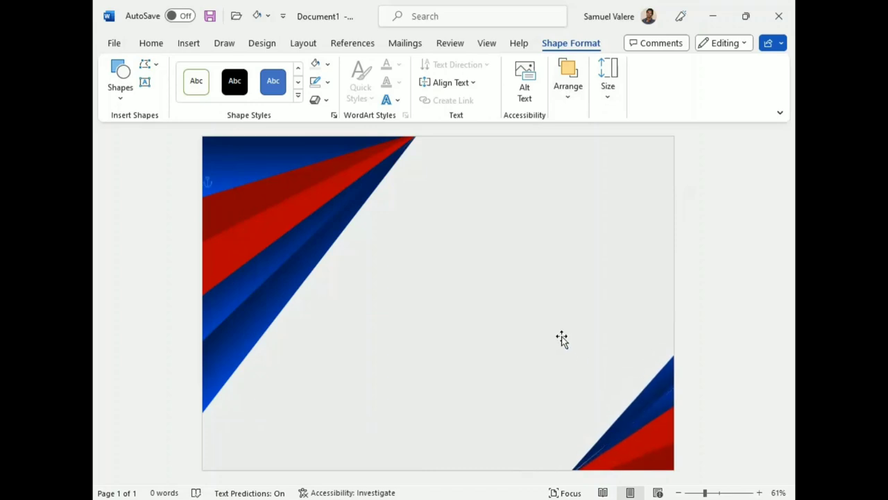
left_click(619, 413)
left_click_drag(620, 420, 621, 421)
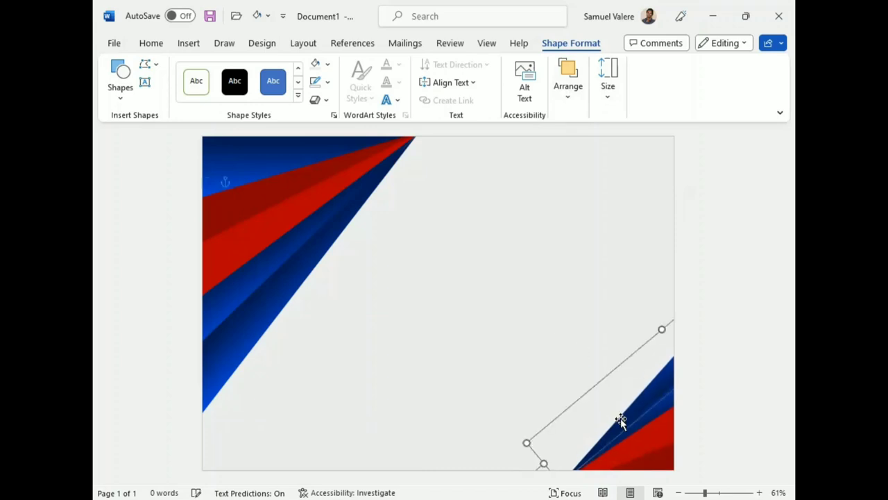
left_click(682, 413)
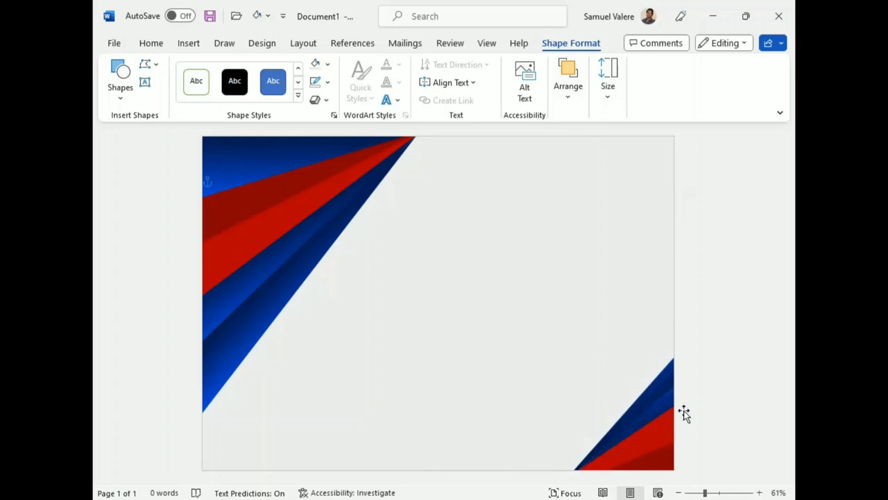
left_click(660, 375)
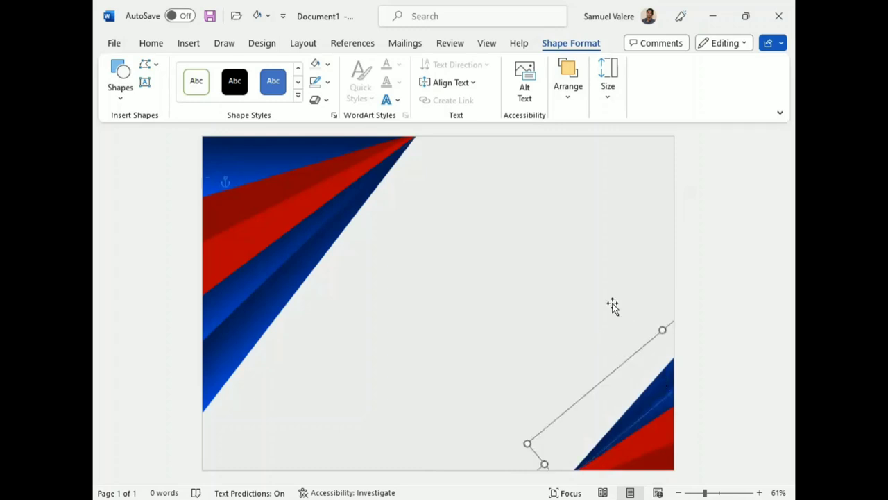
- Give the bottom-right stripe a gradient fill with a darkened red right stop
left_click(328, 64)
mouse_move(389, 275)
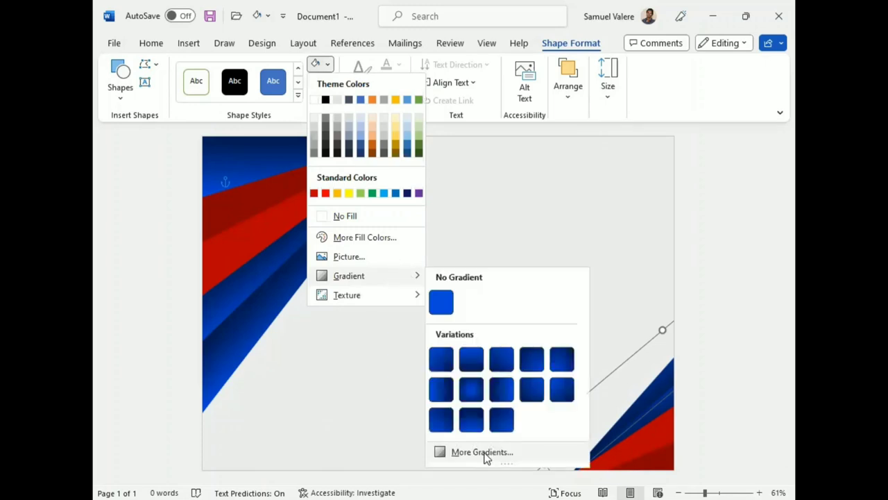
left_click(483, 453)
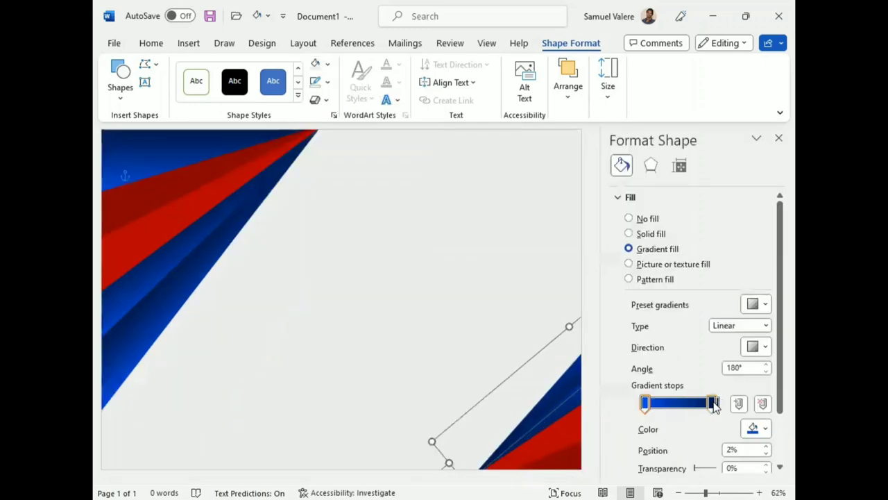
left_click(766, 431)
left_click(681, 391)
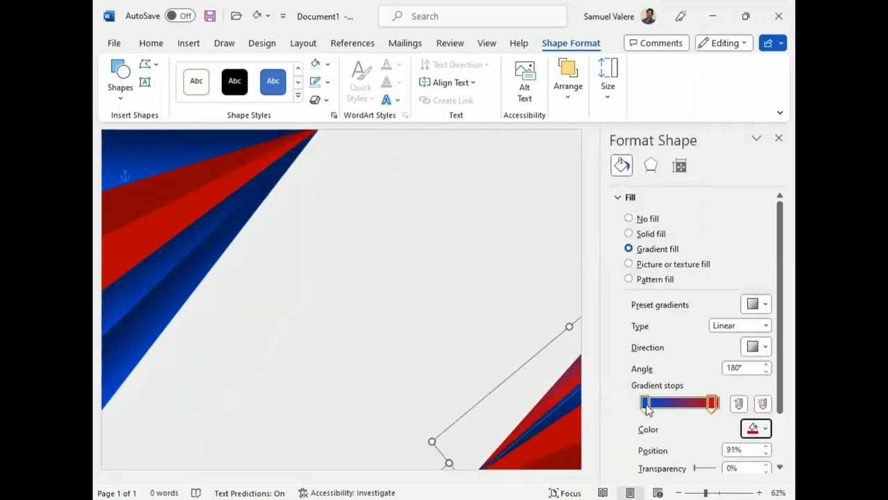
scroll(693, 437, "down", 2)
left_click(767, 428)
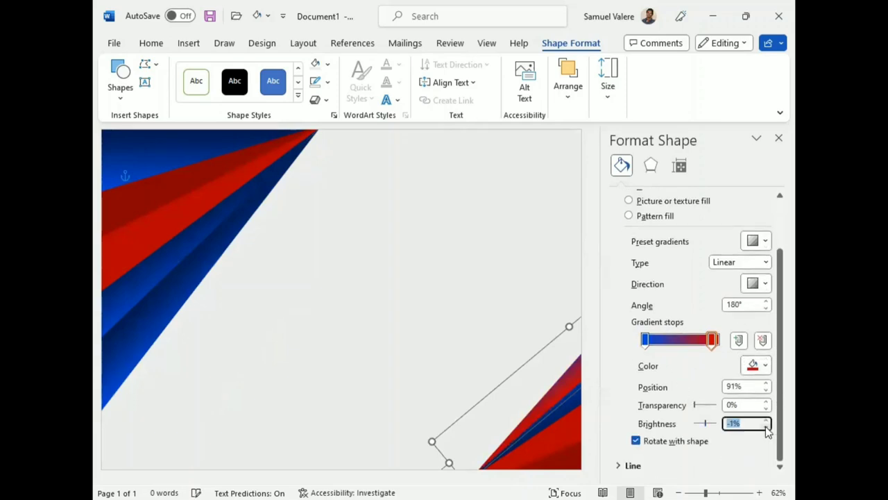
left_click(767, 427)
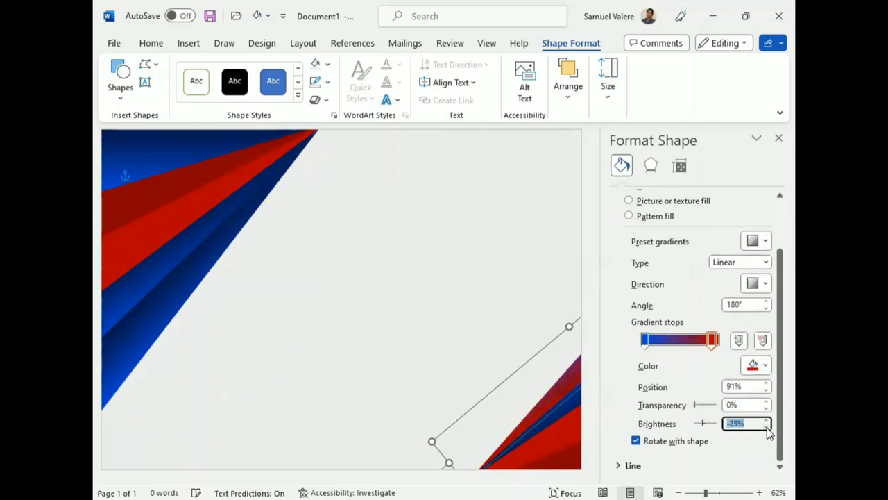
- Make the left stop dark red, move it to about 13%, then close the Format Shape pane
left_click(646, 340)
left_click(767, 371)
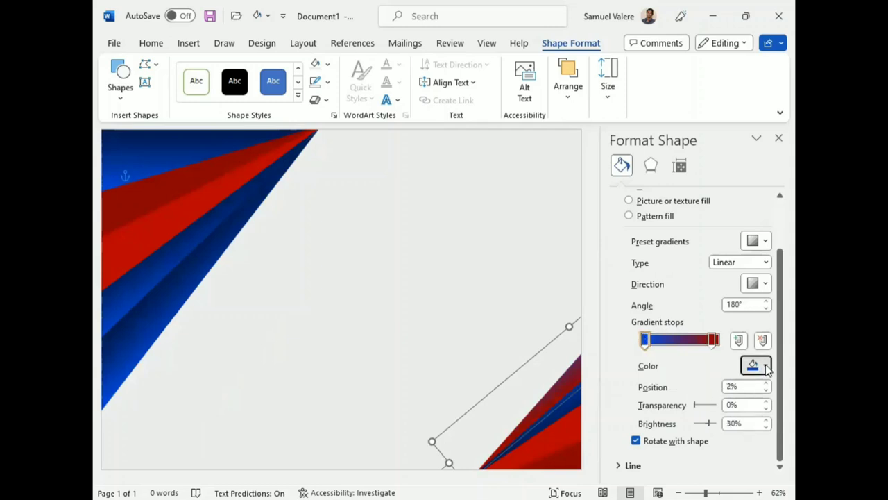
left_click(683, 328)
double_click(767, 428)
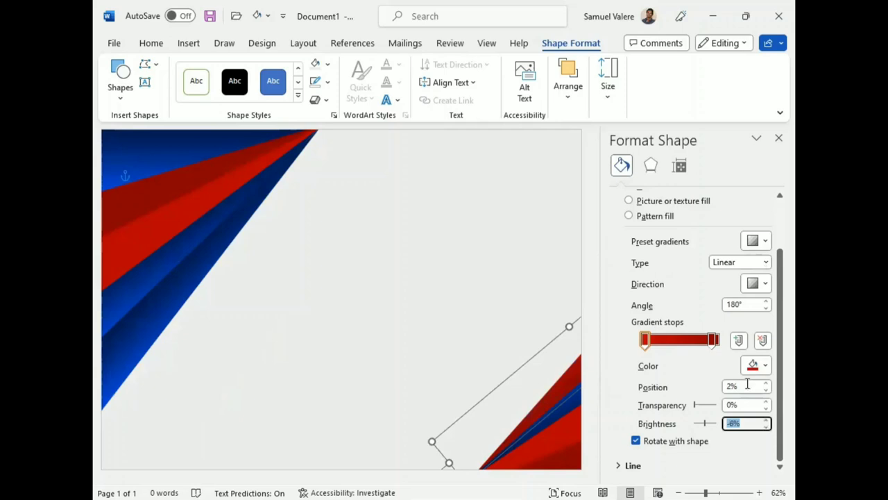
mouse_move(713, 340)
left_mouse_down()
mouse_move(708, 345)
mouse_move(722, 348)
mouse_move(708, 347)
left_mouse_up()
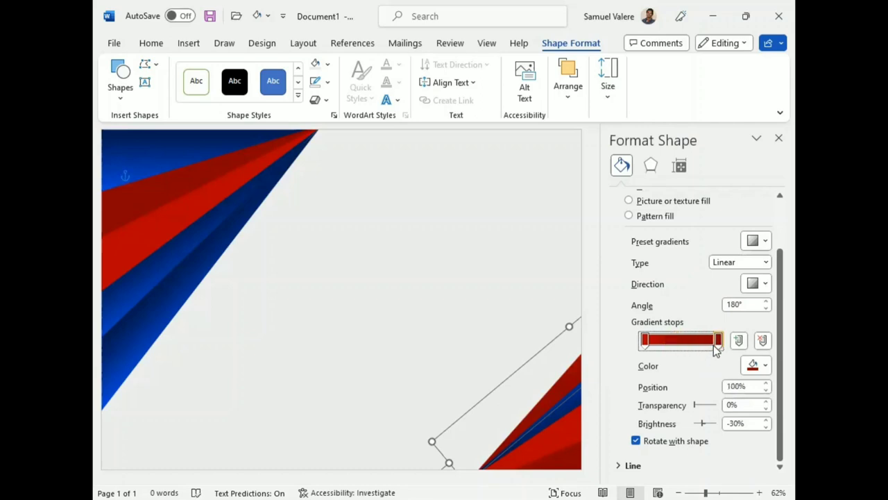
left_click_drag(643, 340, 654, 340)
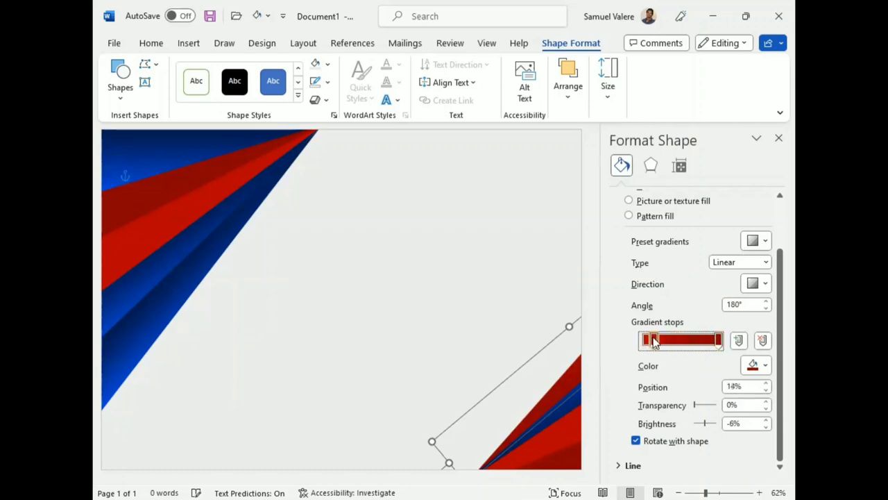
left_click(717, 341)
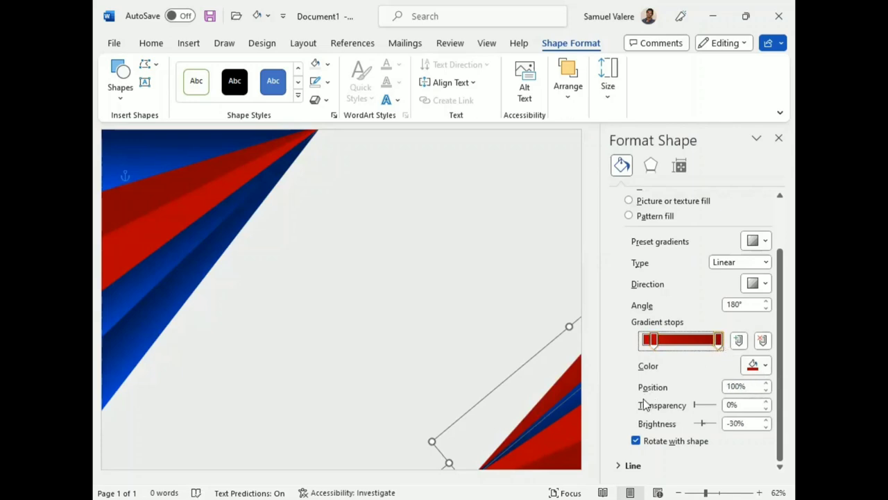
left_click(460, 353)
left_click(564, 449)
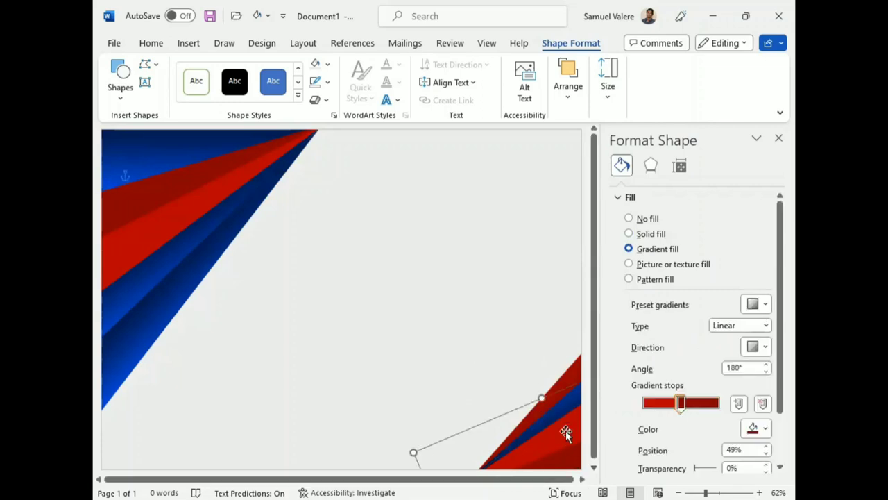
left_click(779, 140)
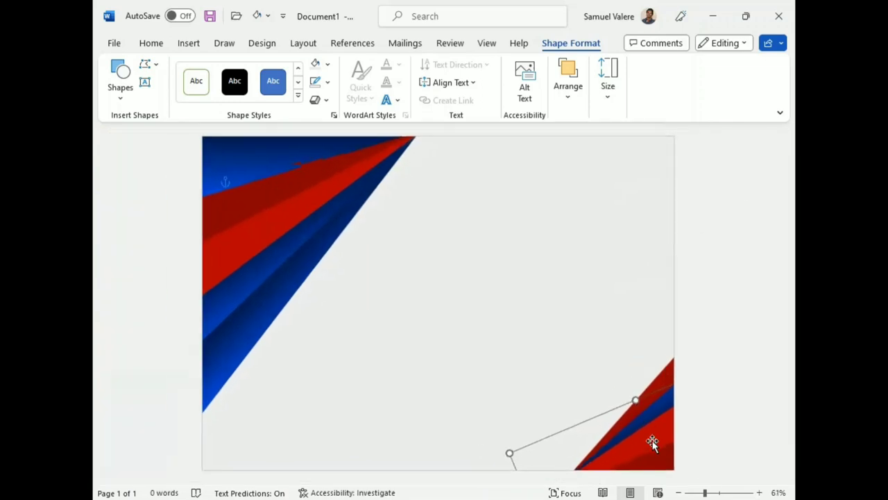
- Draw a text box near the top centre of the page for the title
left_click(569, 355)
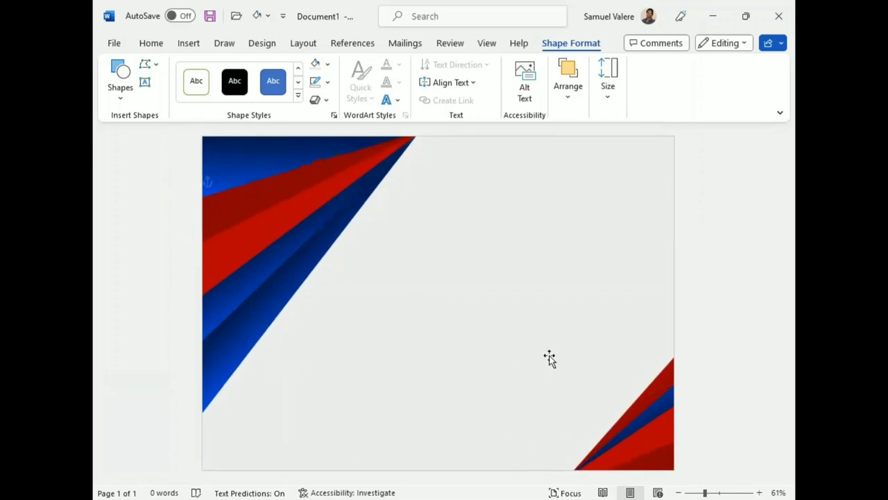
left_click(145, 82)
left_click(120, 80)
left_click(114, 131)
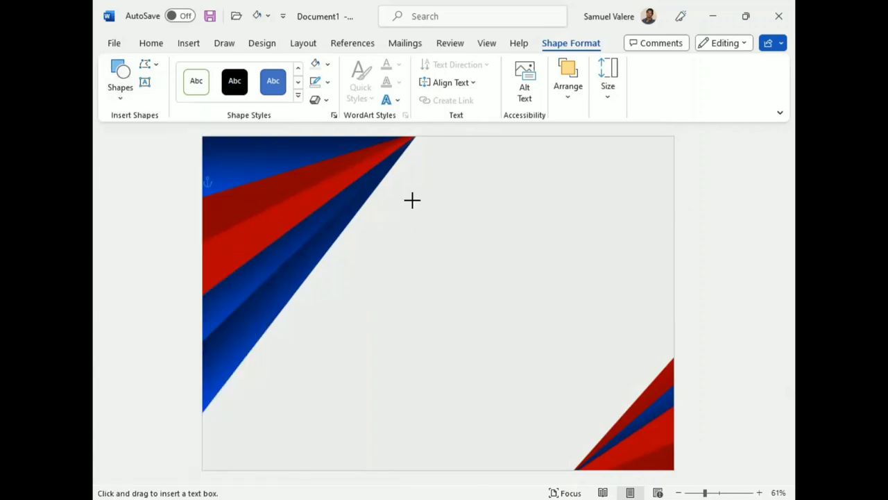
left_click_drag(412, 200, 613, 252)
type("Certificat De Participation")
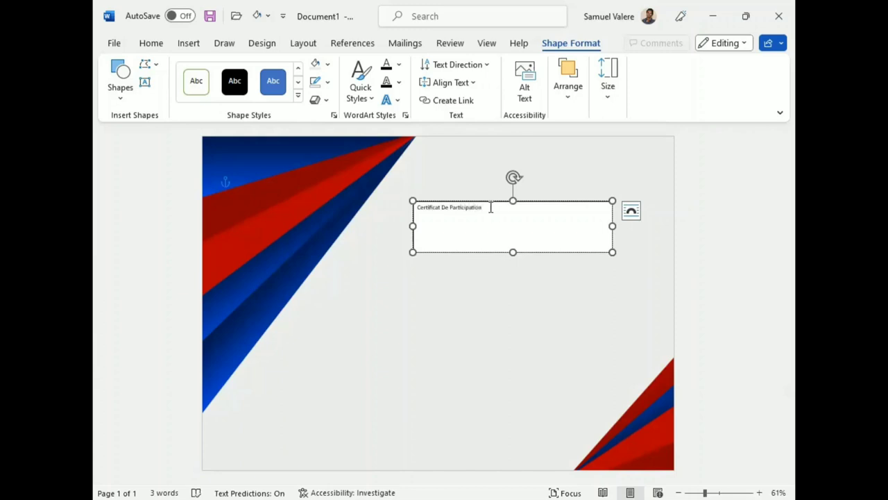
- Centre the 'Certificat De Participation' title and set it in Agency FB
left_click_drag(490, 209, 428, 200)
left_click(151, 43)
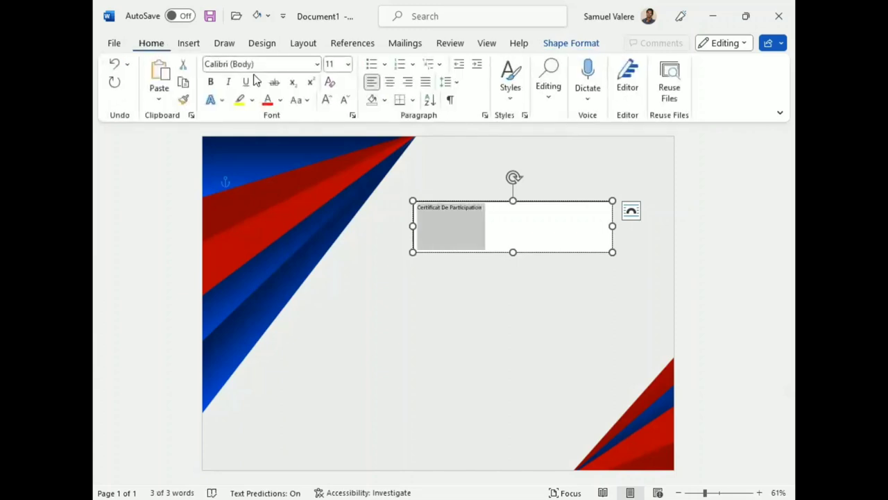
left_click(390, 82)
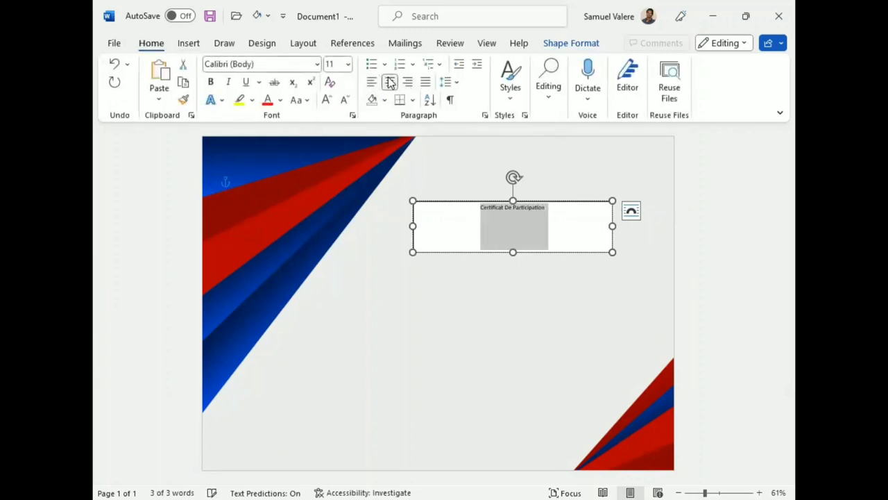
left_click(317, 67)
left_click(317, 67)
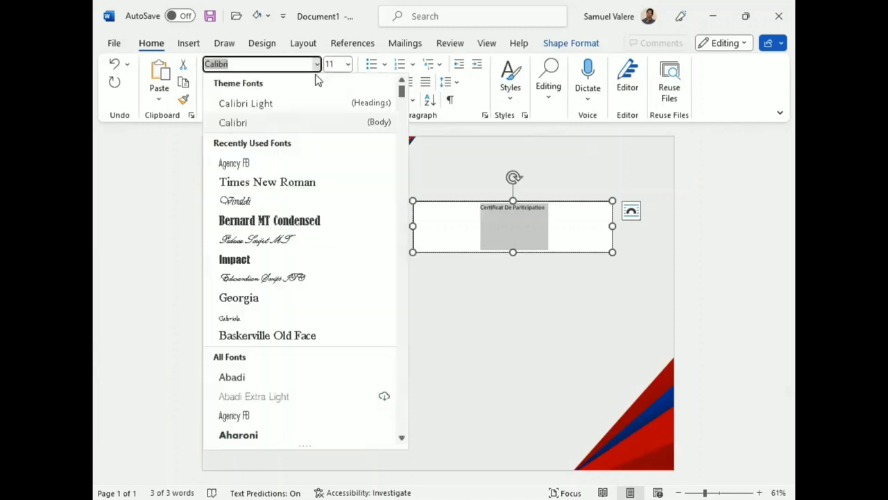
left_click(234, 162)
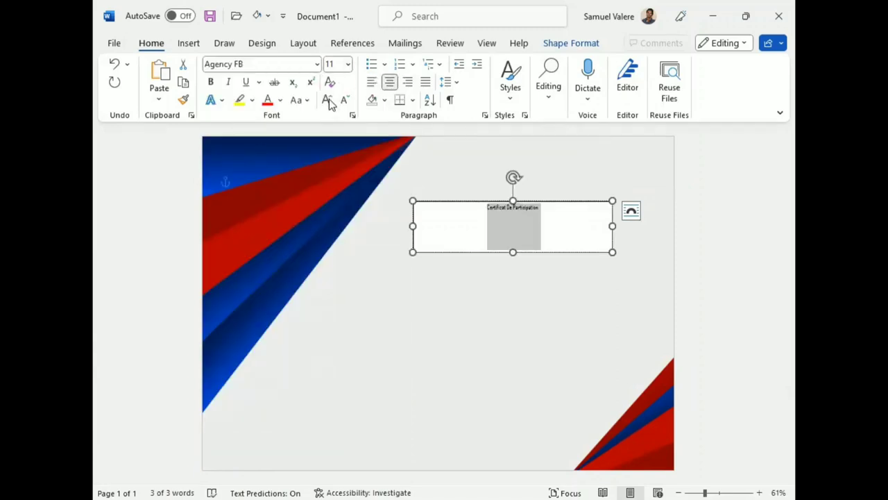
- Grow the title to 48 pt and change it to UPPERCASE
left_click(328, 100)
left_click(328, 100)
left_click(327, 99)
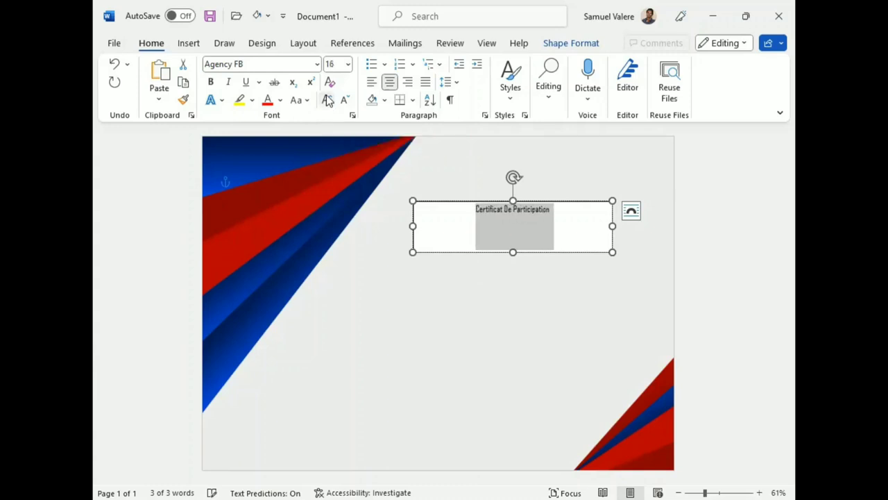
double_click(327, 99)
left_click(328, 99)
triple_click(327, 99)
left_click(327, 100)
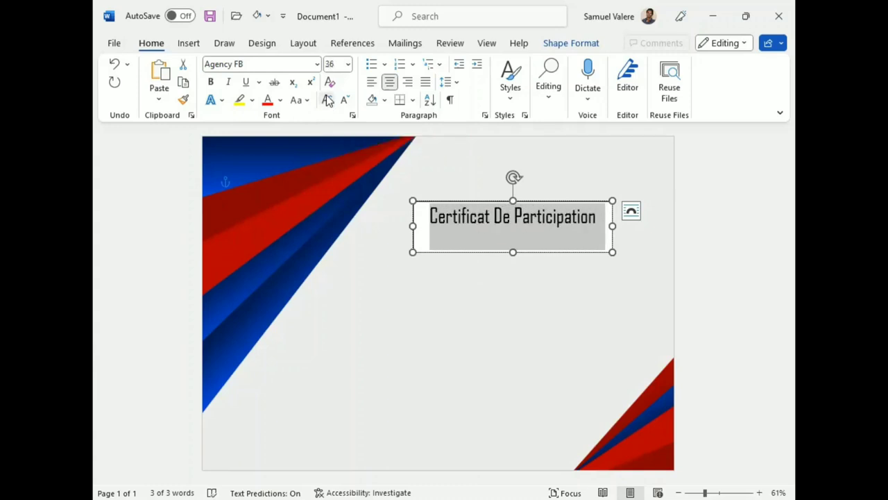
left_click(328, 100)
left_click(306, 101)
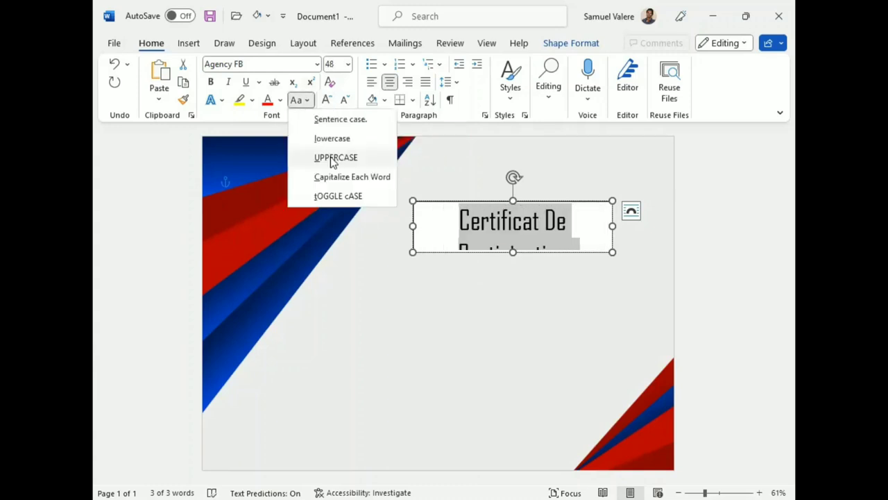
left_click(335, 157)
- Resize the title box so it fits on one line near the page top
left_click_drag(413, 225, 346, 225)
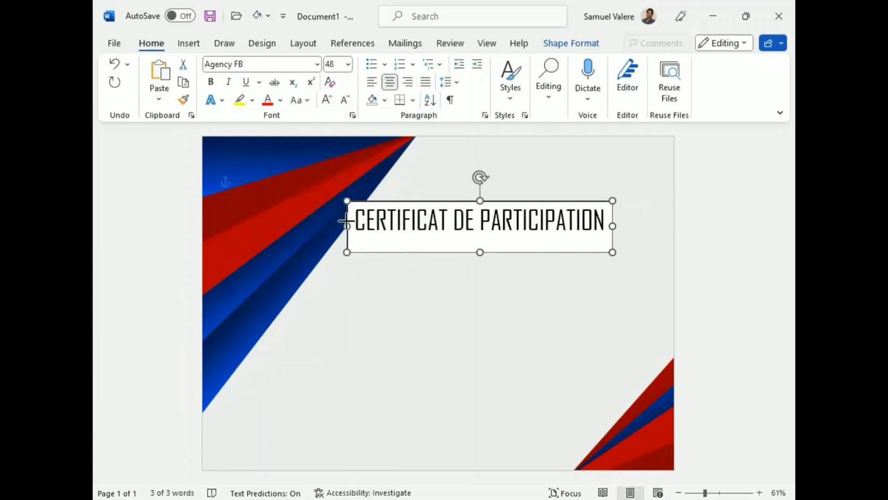
mouse_move(479, 253)
left_mouse_down()
mouse_move(479, 237)
mouse_move(517, 231)
mouse_move(516, 222)
left_mouse_up()
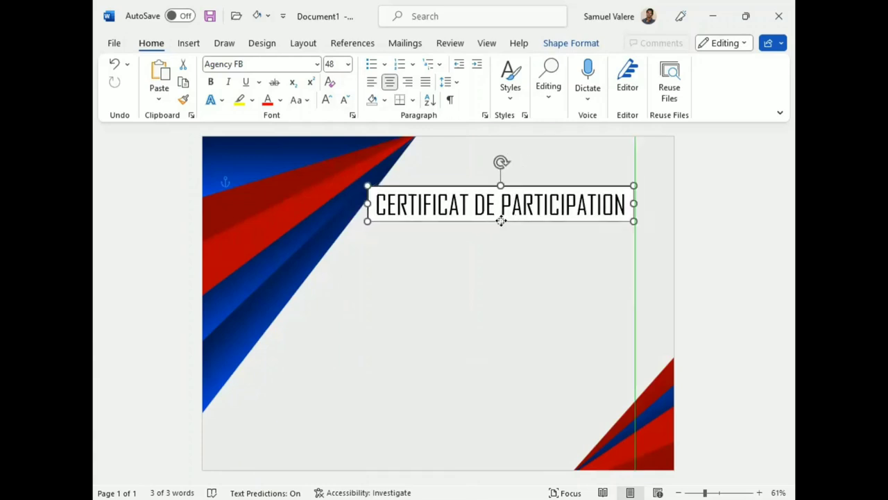
left_click_drag(516, 222, 515, 220)
left_click(571, 43)
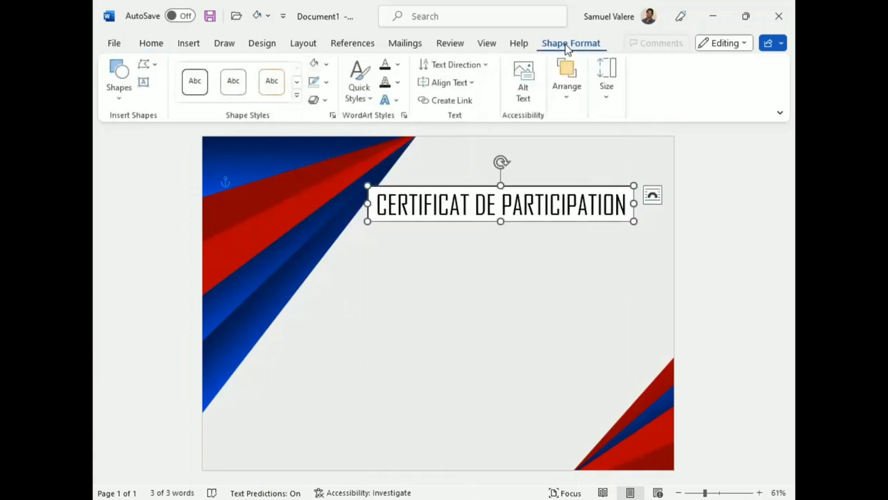
- Remove the title box's outline and fill, and colour the lettering custom navy #002570
left_click(320, 82)
left_click(324, 234)
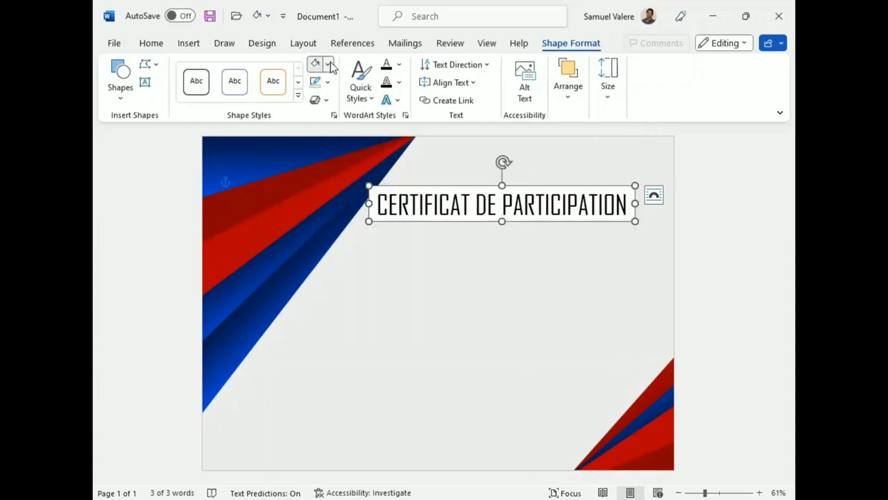
left_click(327, 63)
left_click(323, 217)
left_click(399, 65)
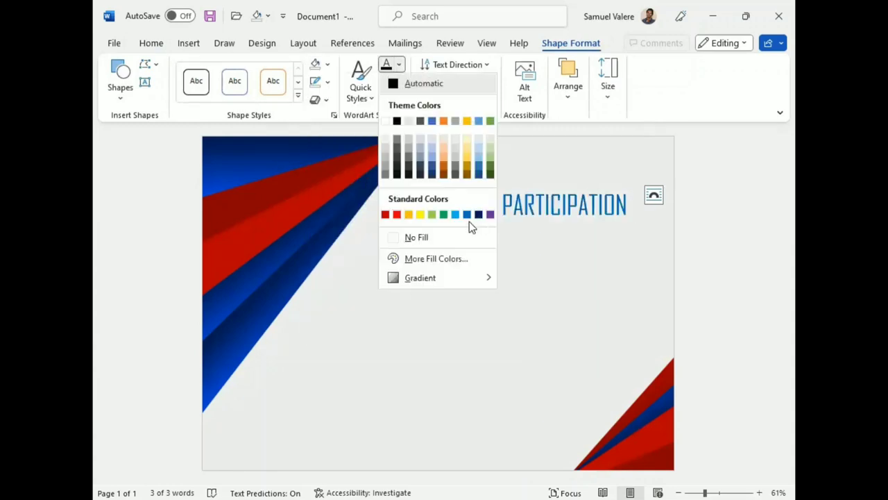
left_click(479, 214)
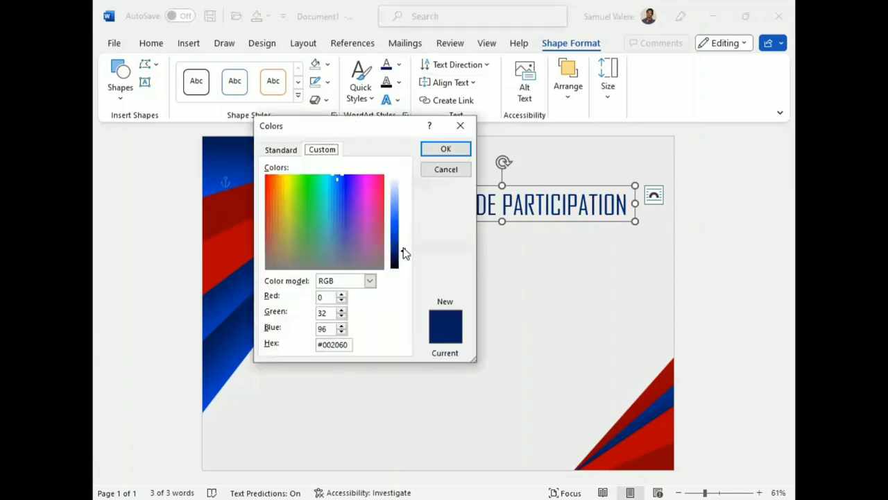
left_click_drag(405, 254, 405, 254)
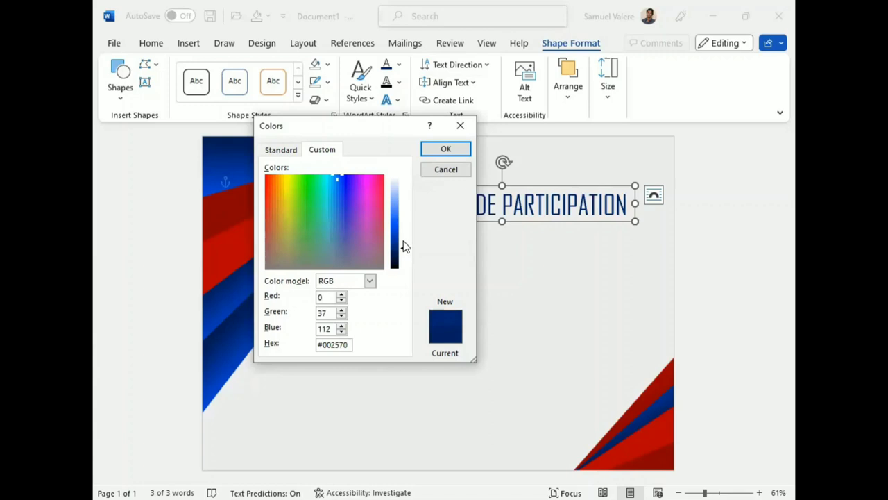
left_click(452, 149)
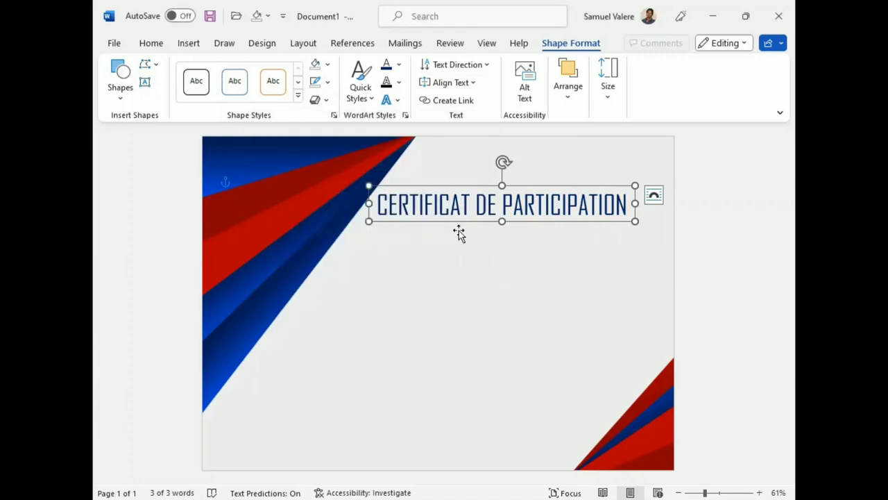
- Duplicate the title box below and paste in 'En tout honneur nous attribuons à monsieur'
left_click_drag(459, 233, 459, 267, "ctrl")
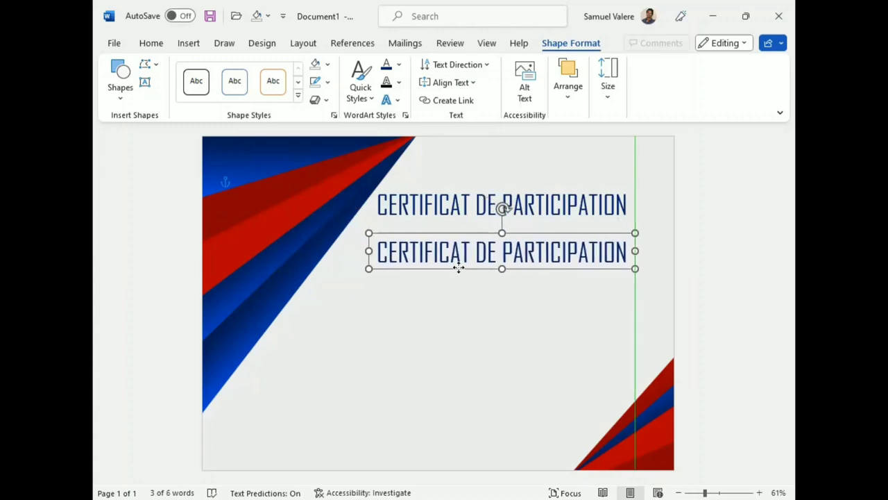
double_click(472, 253)
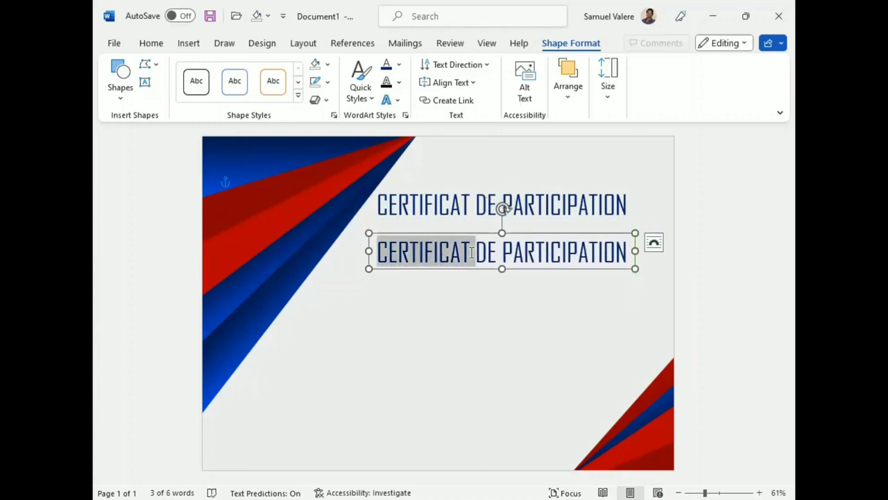
key("ctrl+a")
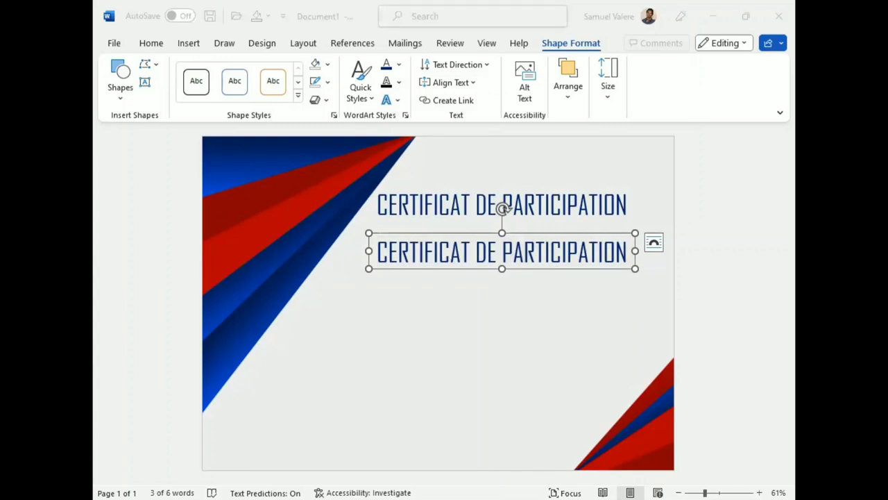
right_click(453, 254)
left_click(487, 305)
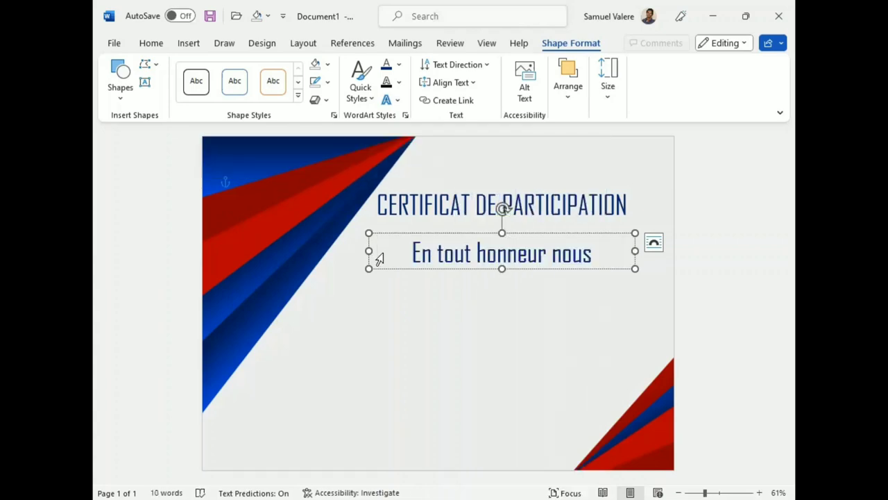
left_click_drag(369, 250, 325, 248)
left_click_drag(635, 251, 671, 252)
- Set the sentence to 28 pt and shrink its box to fit beneath the title
double_click(412, 254)
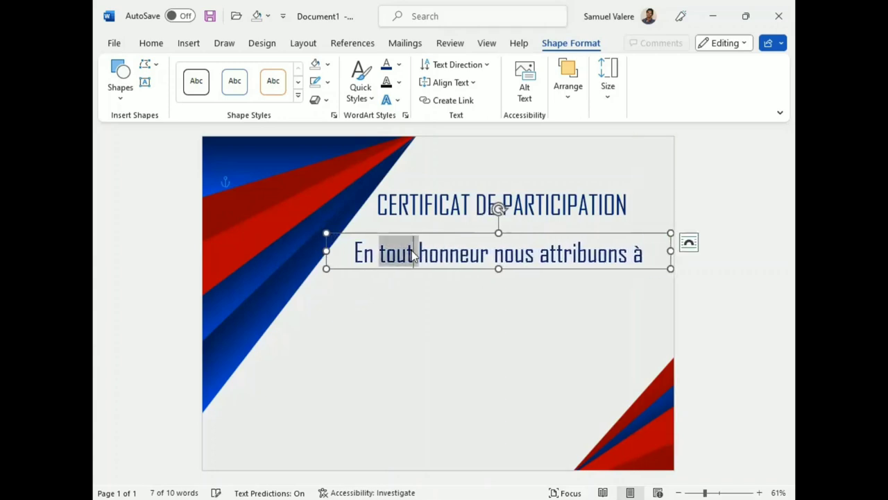
triple_click(412, 253)
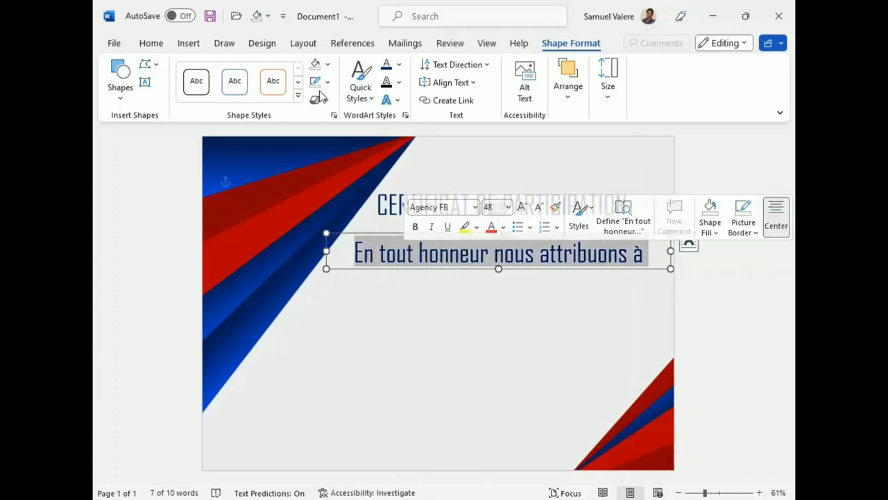
left_click(151, 44)
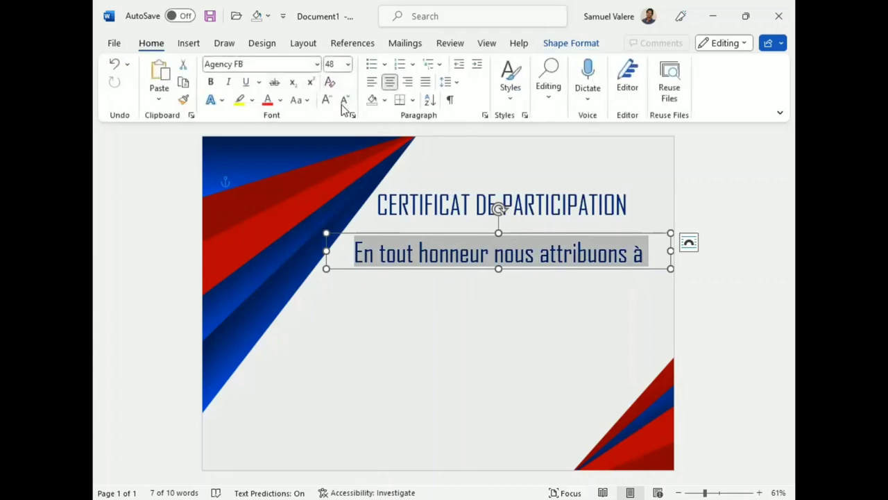
left_click(345, 101)
left_click(345, 101)
left_click(345, 100)
left_click(346, 101)
left_click(327, 100)
left_click(327, 99)
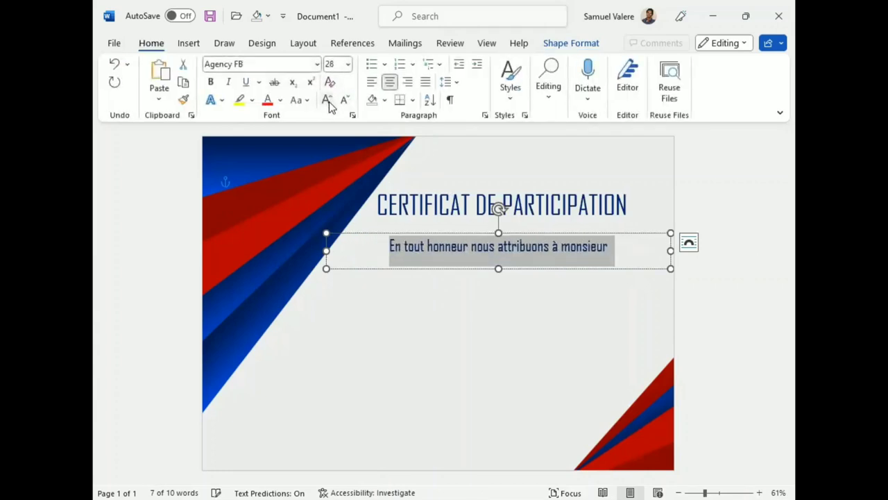
left_click_drag(326, 251, 425, 248)
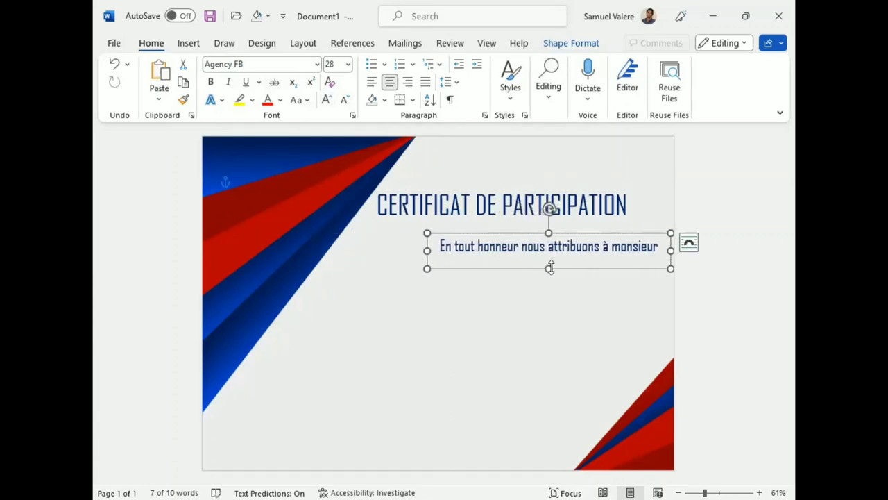
mouse_move(548, 269)
left_mouse_down()
mouse_move(549, 257)
mouse_move(467, 258)
mouse_move(472, 263)
left_mouse_up()
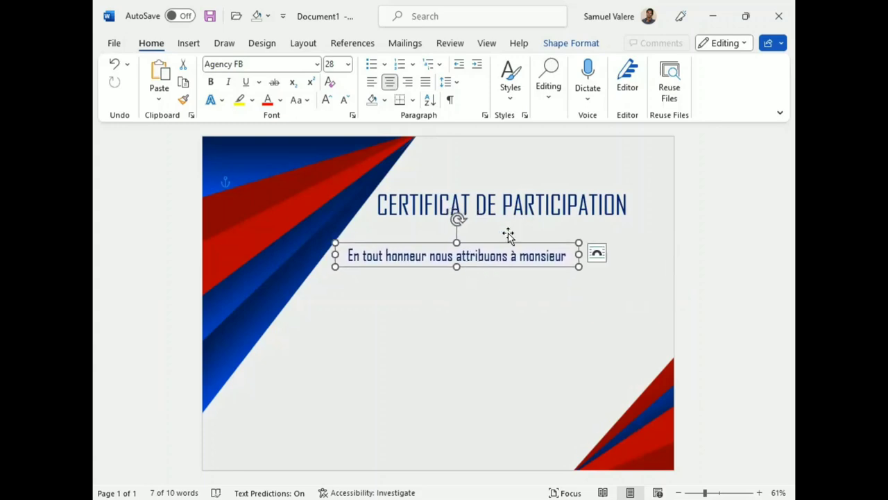
left_click(485, 186)
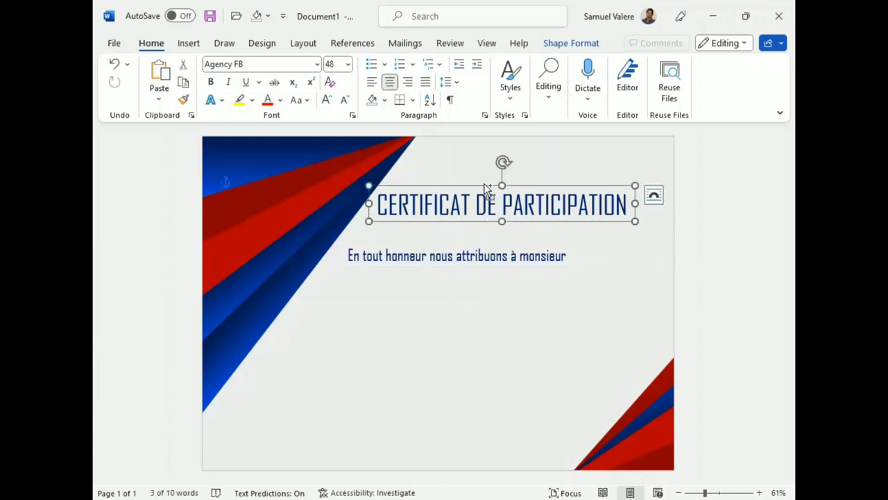
- Copy the title box below the sentence and type the recipient's name into it
mouse_move(485, 189)
left_mouse_down("ctrl")
mouse_move(450, 306)
mouse_move(426, 299)
left_mouse_up("ctrl")
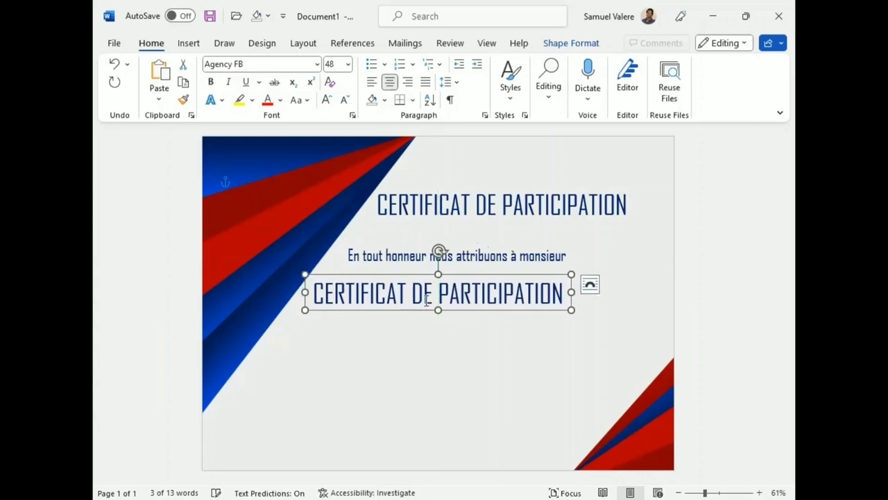
triple_click(464, 290)
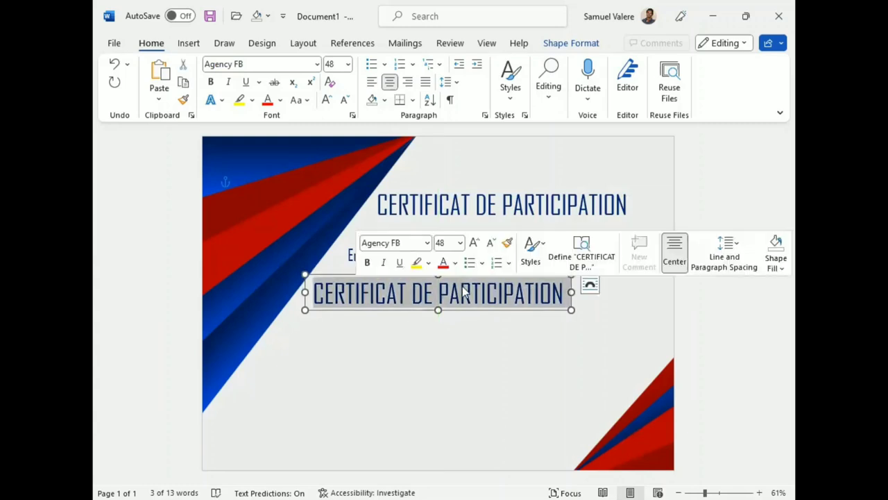
type("Nelso")
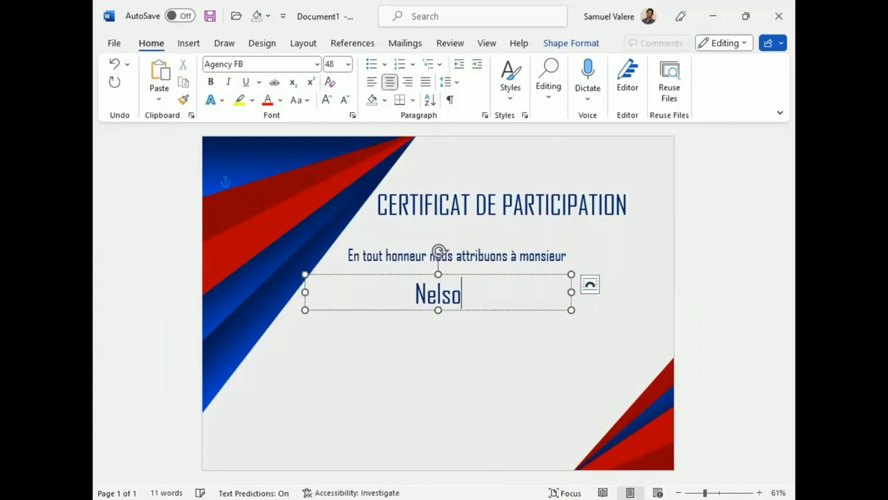
type("n Dessin")
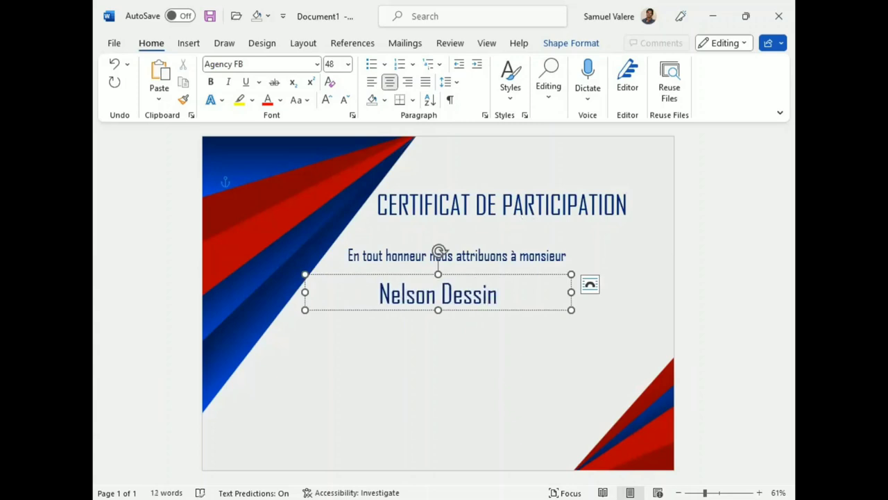
key("ctrl+shift+Left")
key("ctrl+shift+Left")
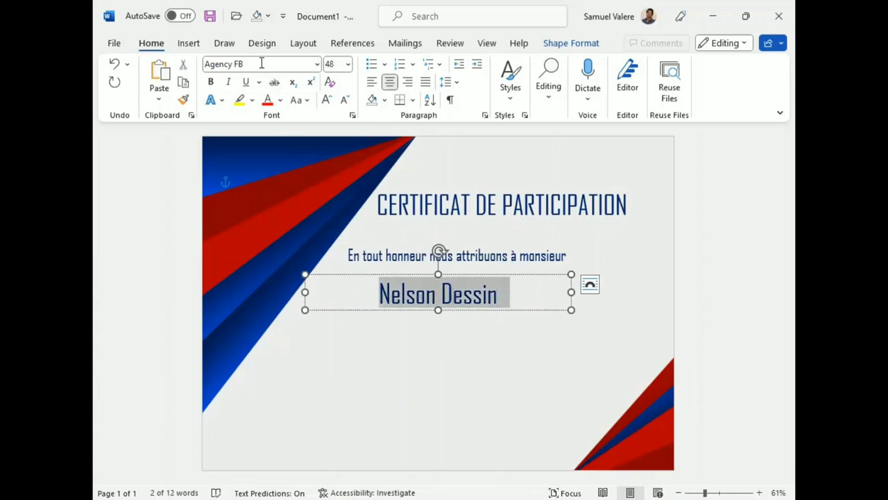
- Set the name in Vivaldi at 72 pt and enlarge its box to show it fully
left_click(262, 63)
type("Vivaldi")
key("Return")
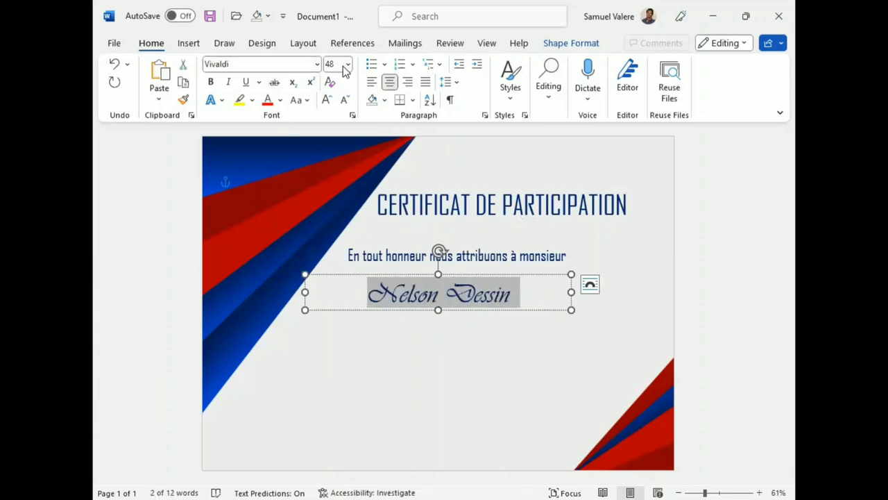
left_click(327, 99)
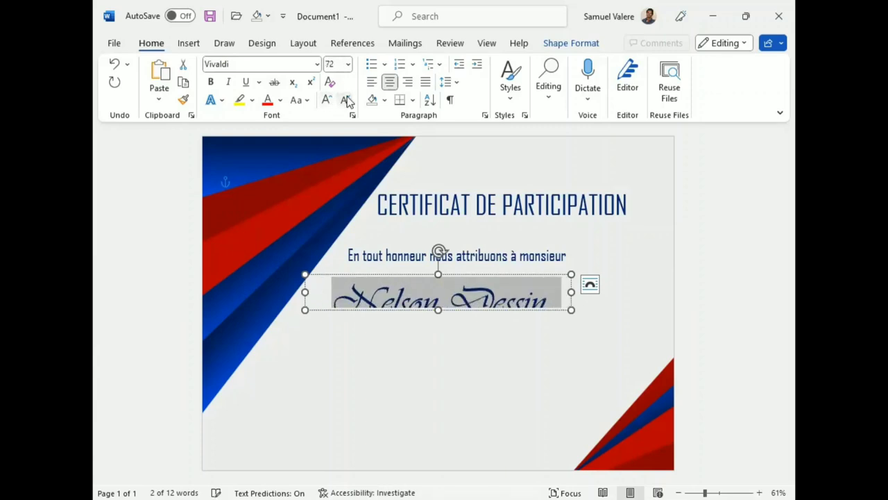
mouse_move(438, 310)
left_mouse_down()
mouse_move(444, 323)
mouse_move(457, 317)
left_mouse_up()
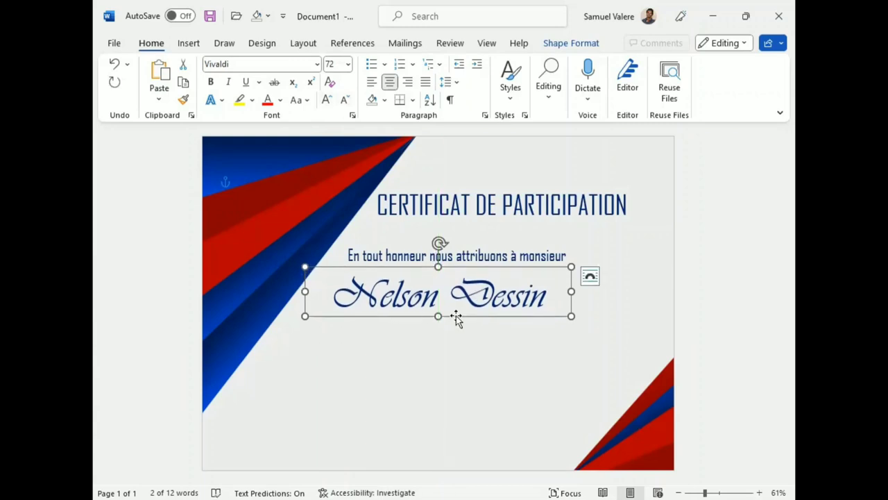
double_click(450, 291)
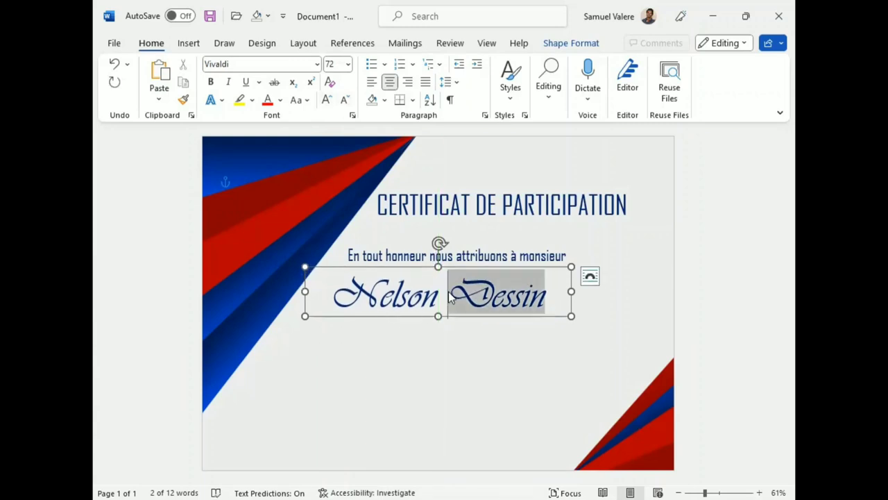
- Apply a gradient text fill to the name via More Gradients and add a second stop
key("ctrl+a")
left_click(553, 46)
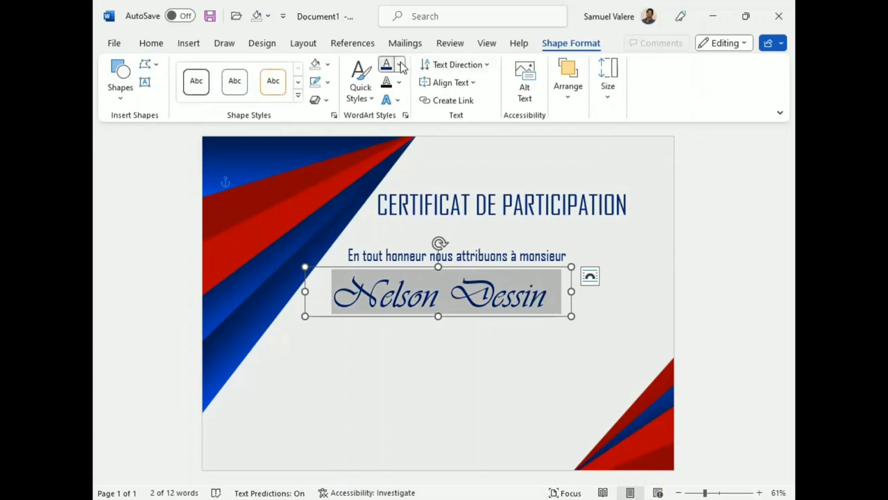
left_click(401, 65)
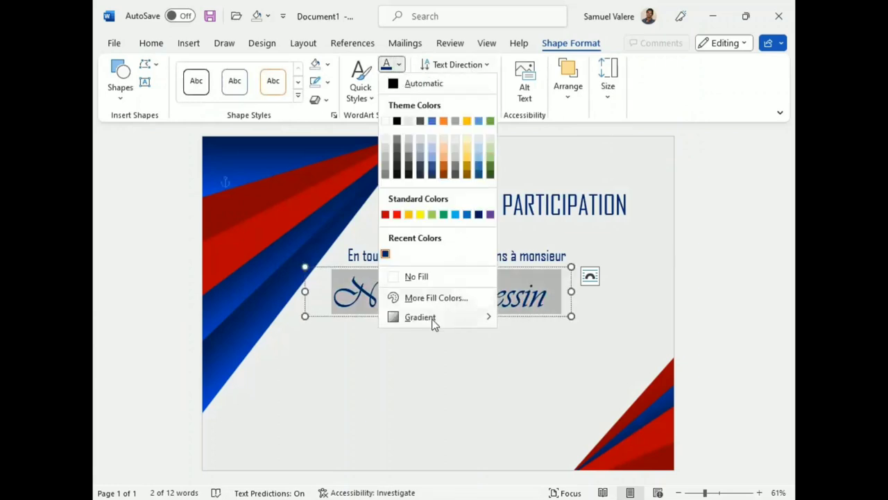
mouse_move(431, 321)
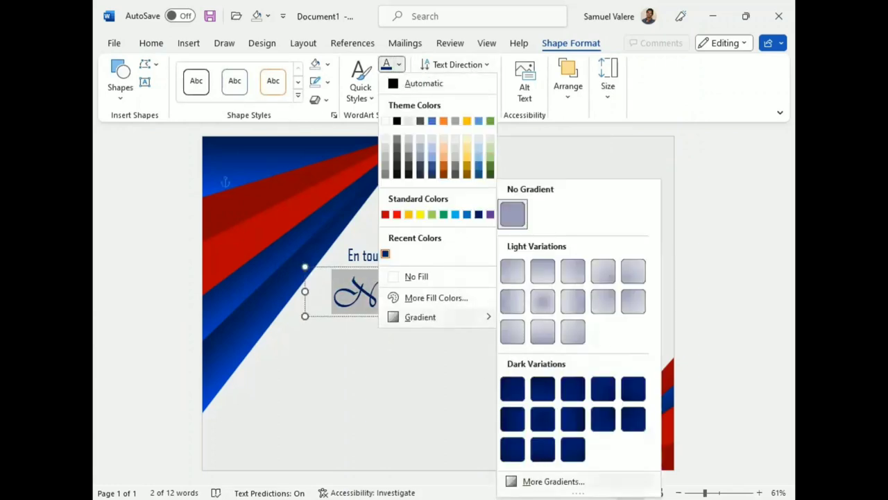
left_click(548, 481)
left_click(630, 270)
left_click(682, 393)
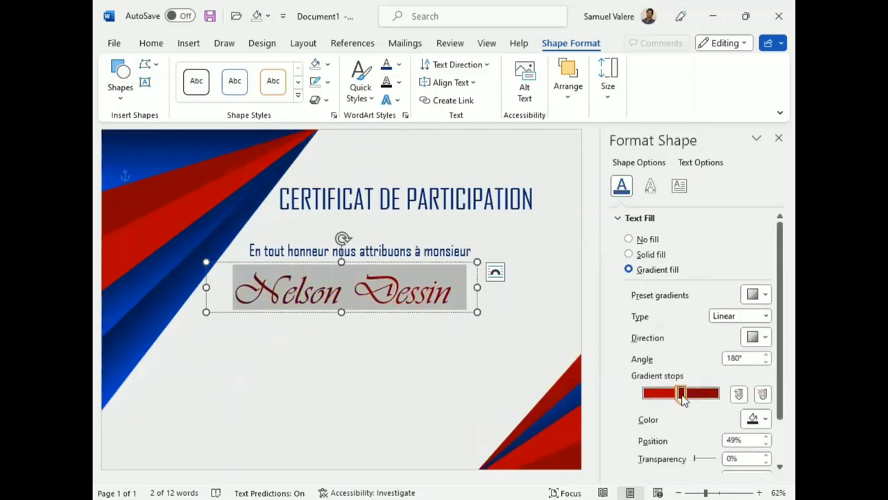
mouse_move(689, 393)
left_mouse_down()
mouse_move(705, 393)
mouse_move(658, 394)
left_mouse_up()
- Make the right gradient stop dark blue and set the direction to 270°
left_click(704, 394)
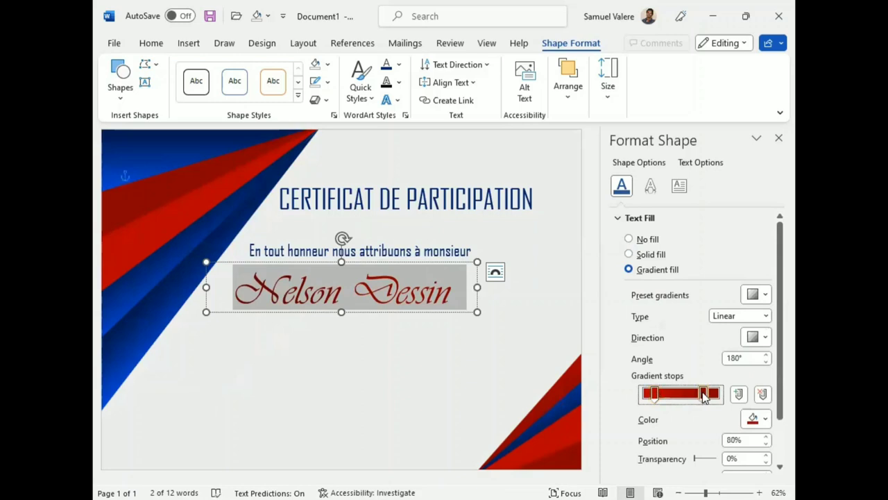
left_click(754, 419)
left_click(682, 382)
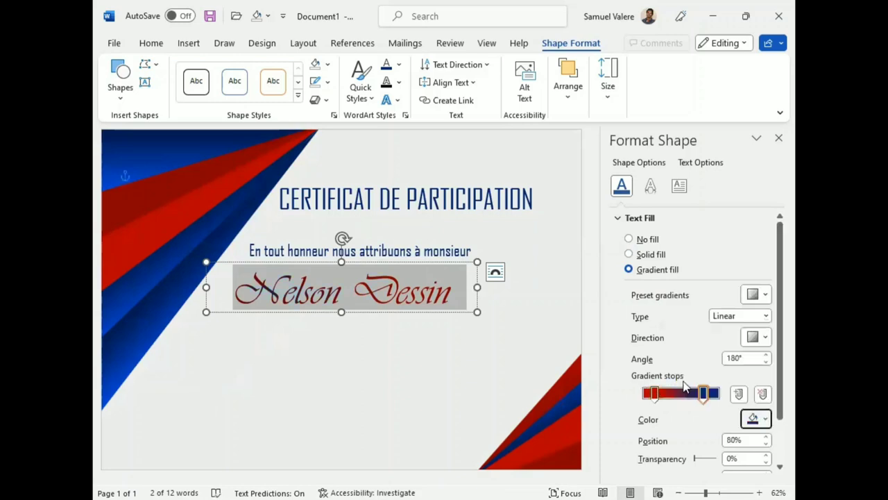
left_click(653, 394)
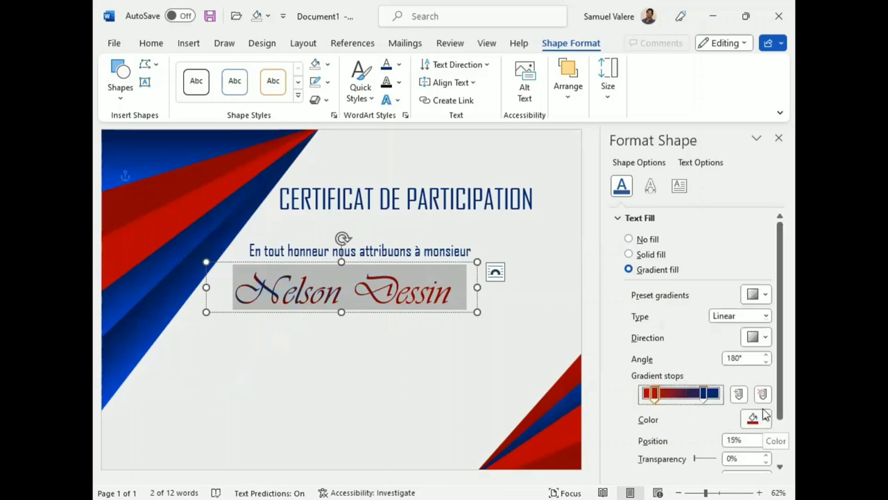
left_click(765, 337)
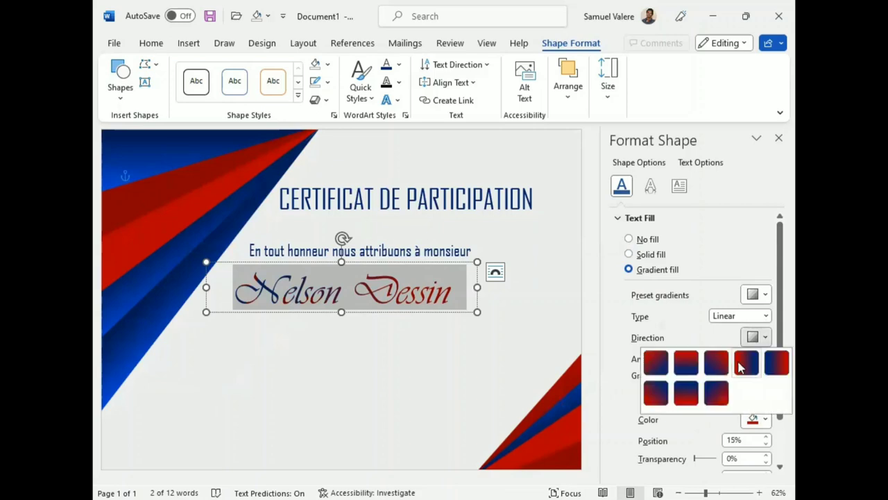
left_click(686, 392)
left_click_drag(704, 394, 686, 393)
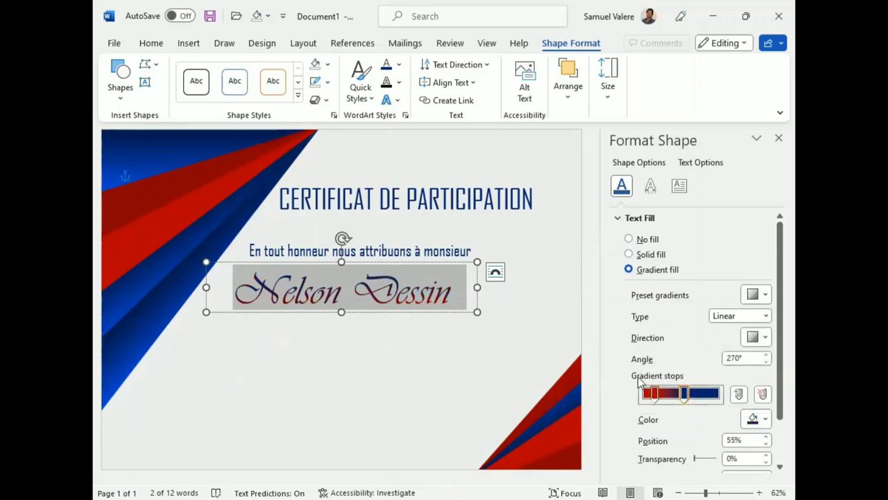
- Move a gradient stop to 48%, close the pane, and narrow the name box
left_click(540, 338)
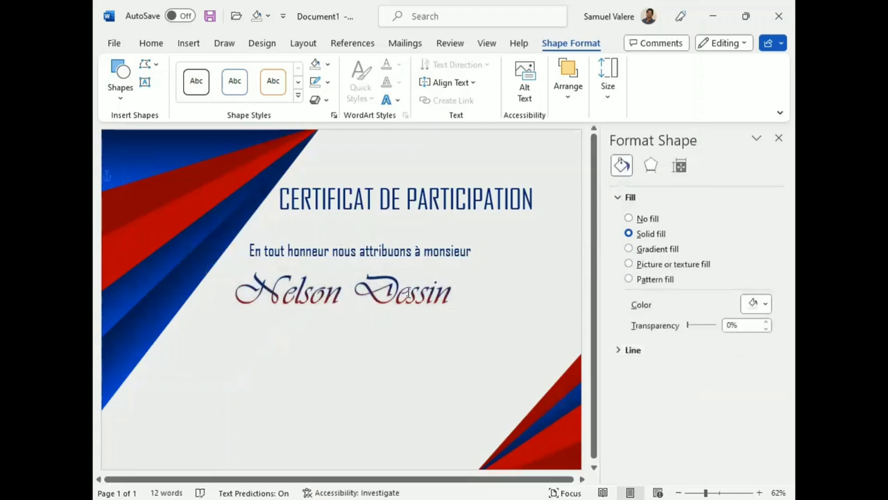
left_click(472, 313)
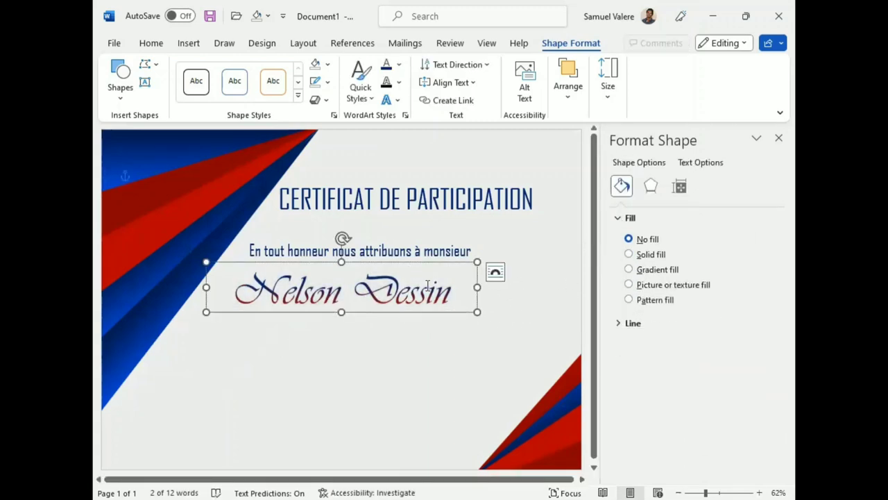
left_click(700, 164)
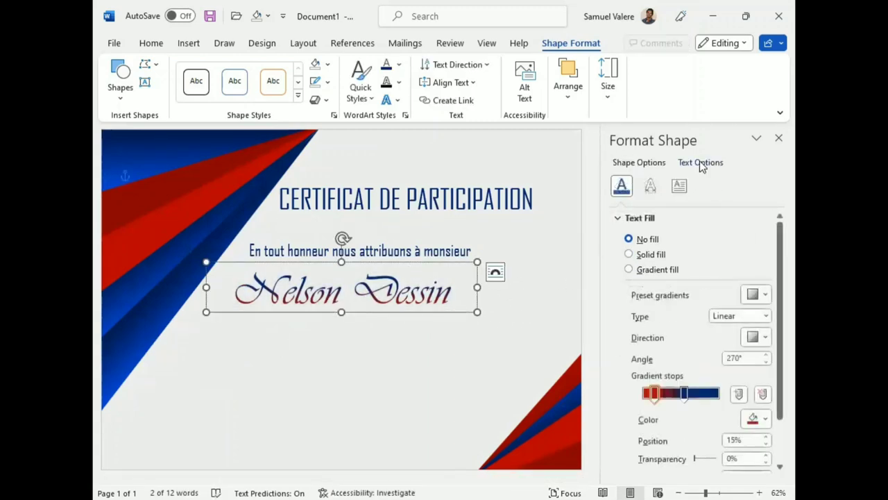
left_click(684, 394)
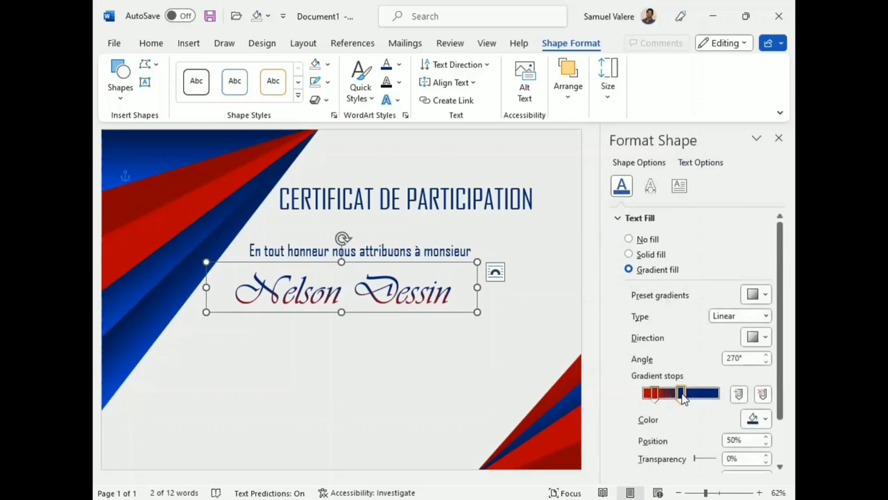
left_click_drag(684, 397, 681, 397)
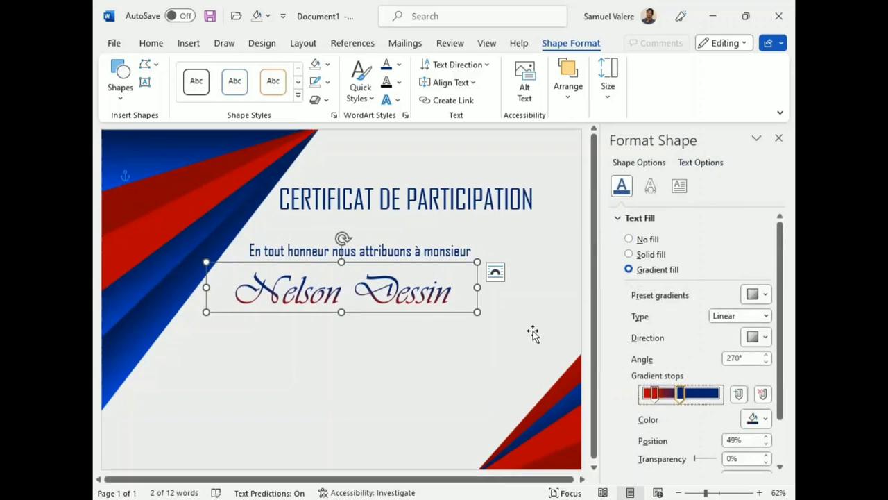
left_click(778, 138)
left_click_drag(305, 292, 345, 292)
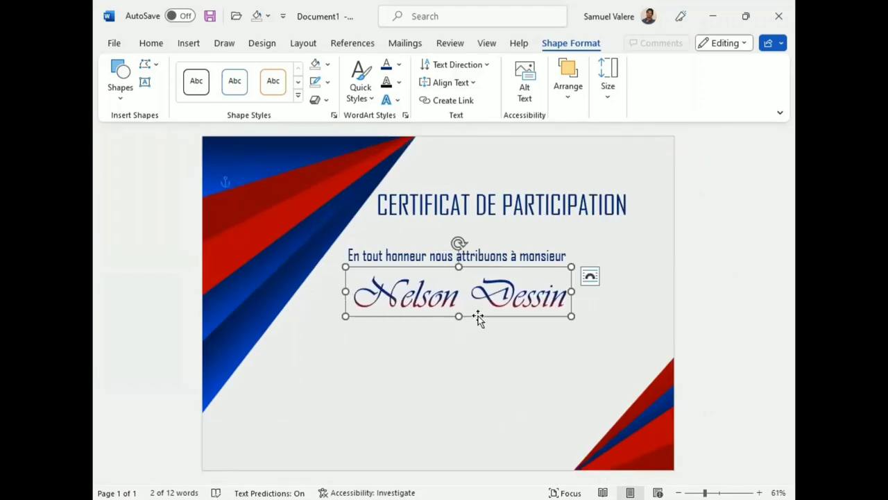
- Copy the subtitle box below the name and paste the course description into it
left_click_drag(474, 318, 452, 317)
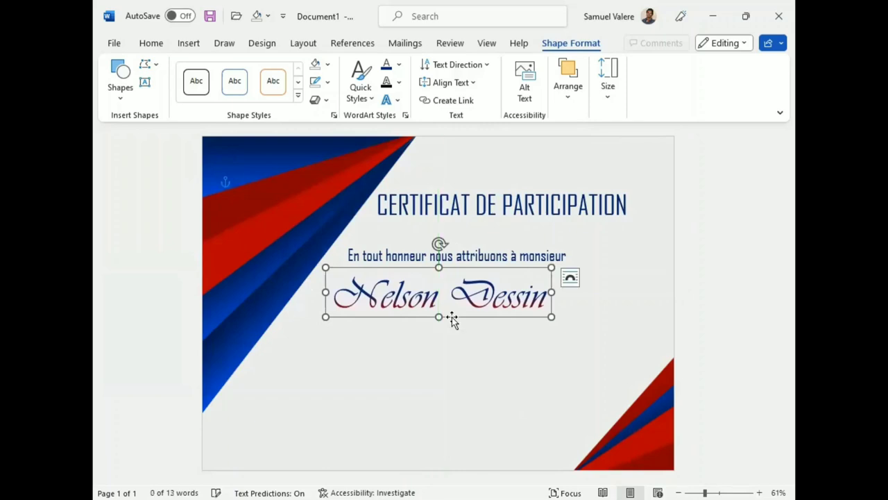
left_click(474, 244)
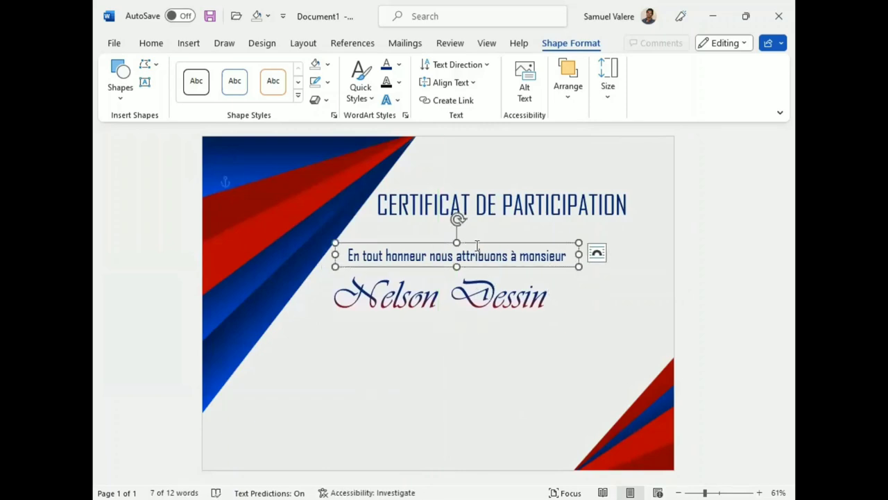
mouse_move(478, 244)
left_mouse_down("ctrl")
mouse_move(456, 343)
mouse_move(409, 350)
mouse_move(465, 351)
left_mouse_up("ctrl")
double_click(462, 345)
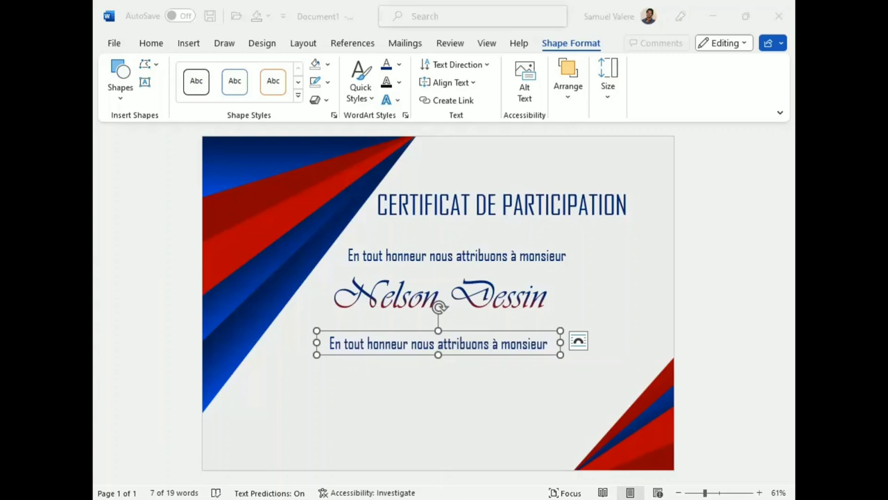
triple_click(399, 344)
key("ctrl+v")
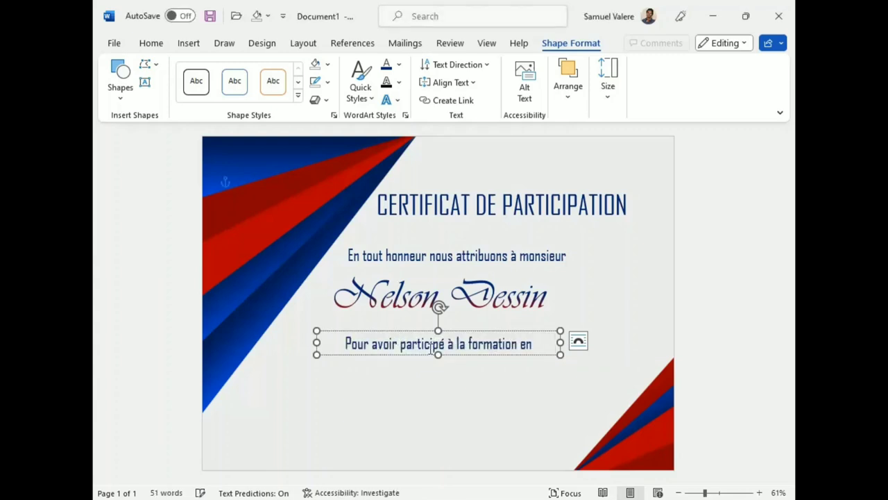
- Enlarge and reposition the description box so the whole paragraph shows
left_click_drag(438, 354, 442, 437)
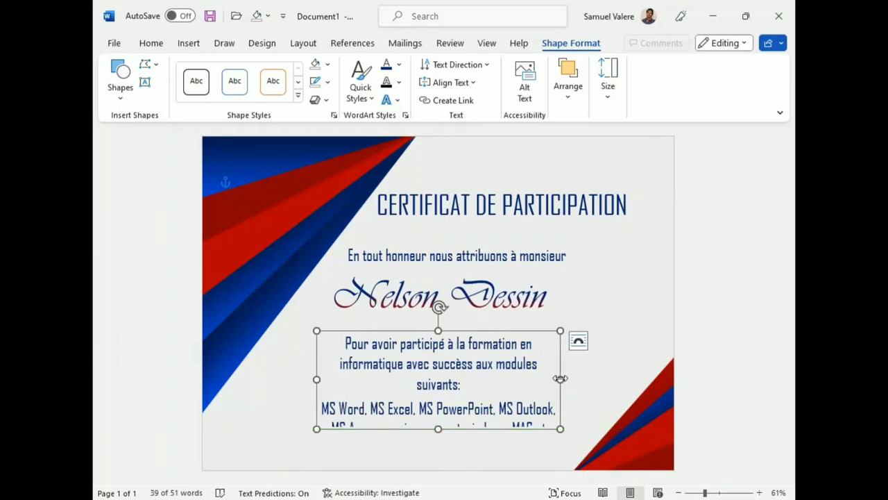
left_click_drag(560, 379, 588, 374)
left_click_drag(313, 378, 275, 368)
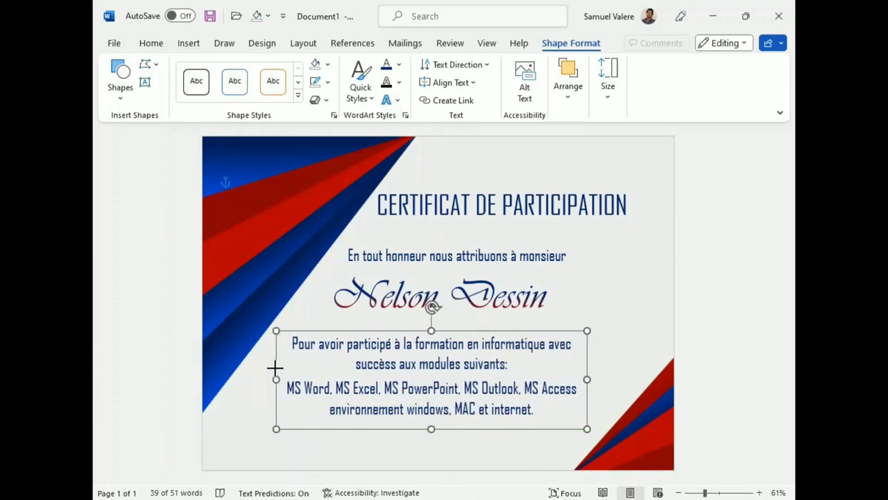
left_click_drag(440, 331, 442, 315)
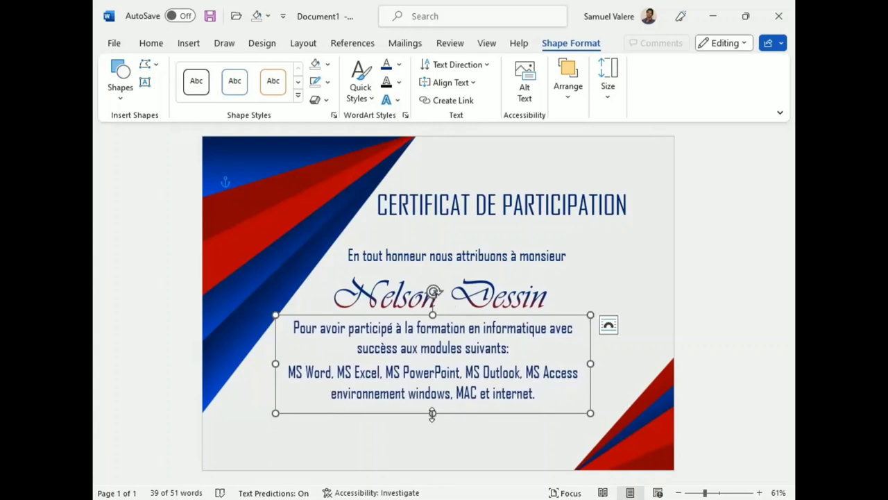
mouse_move(433, 414)
left_mouse_down()
mouse_move(461, 386)
mouse_move(431, 445)
mouse_move(297, 295)
left_mouse_up()
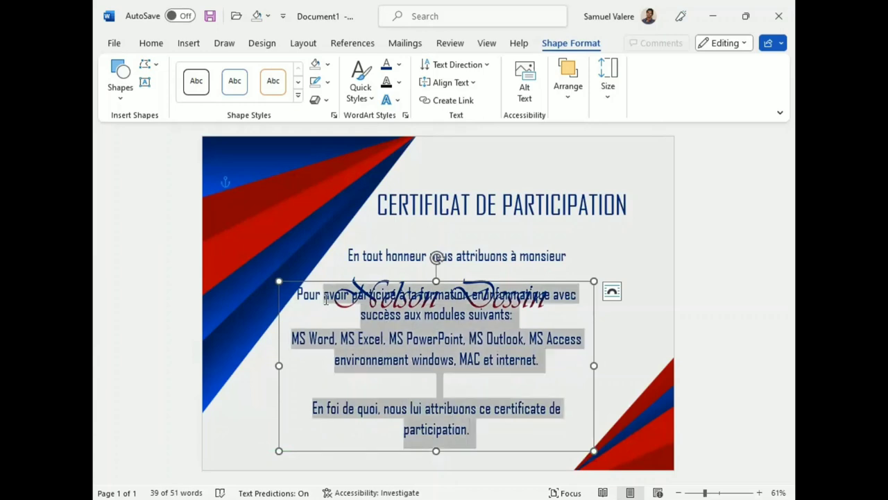
- Set the details paragraph in Times New Roman and shrink it to 18 pt
left_click(151, 44)
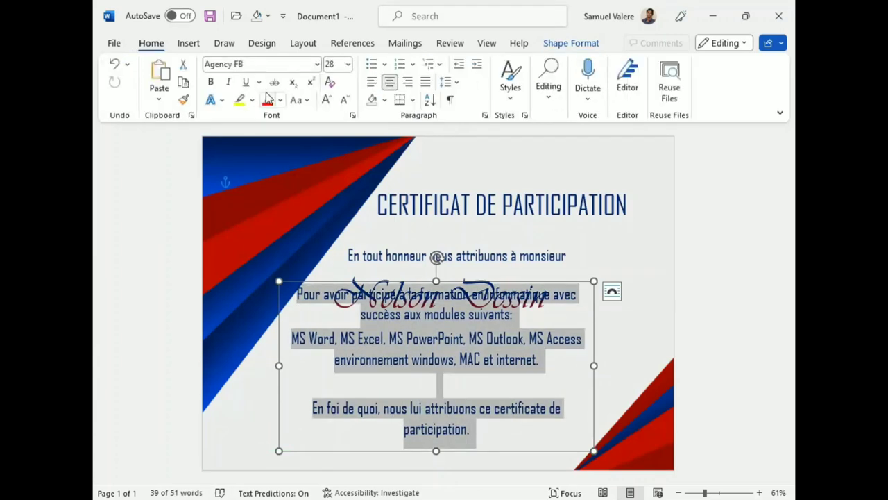
left_click(291, 64)
type("Times New Roman")
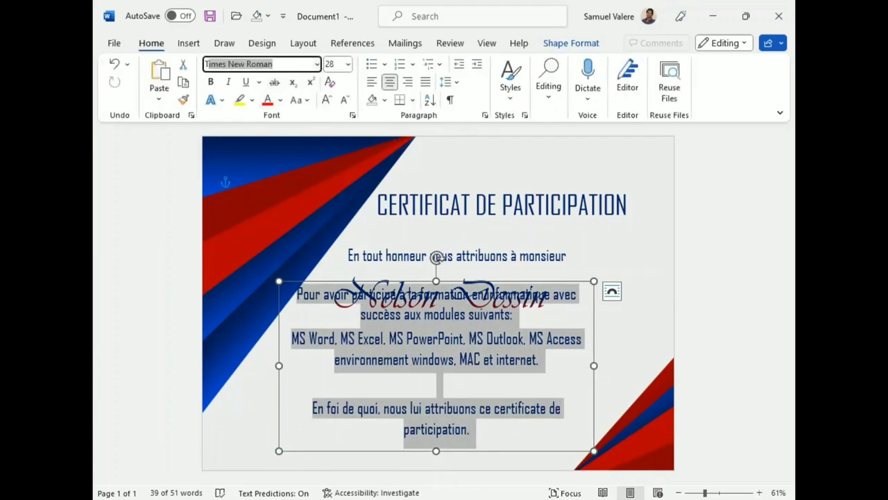
key("Return")
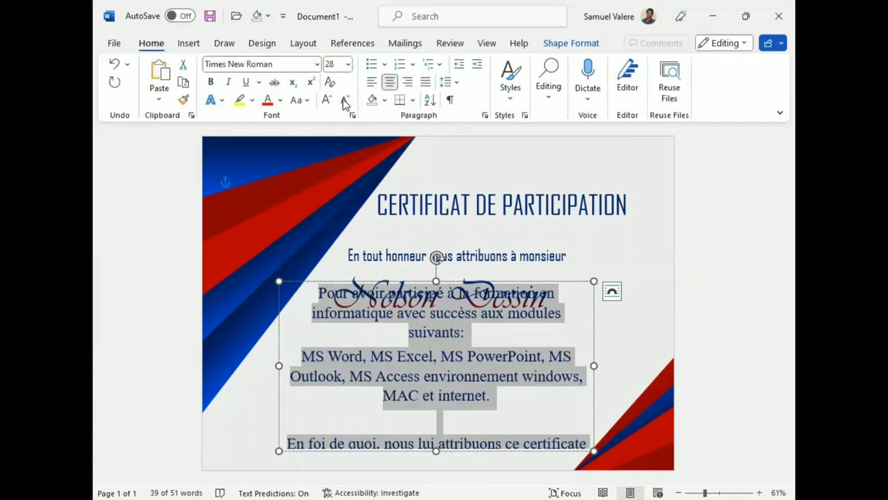
left_click(345, 102)
left_click(345, 102)
left_click(345, 102)
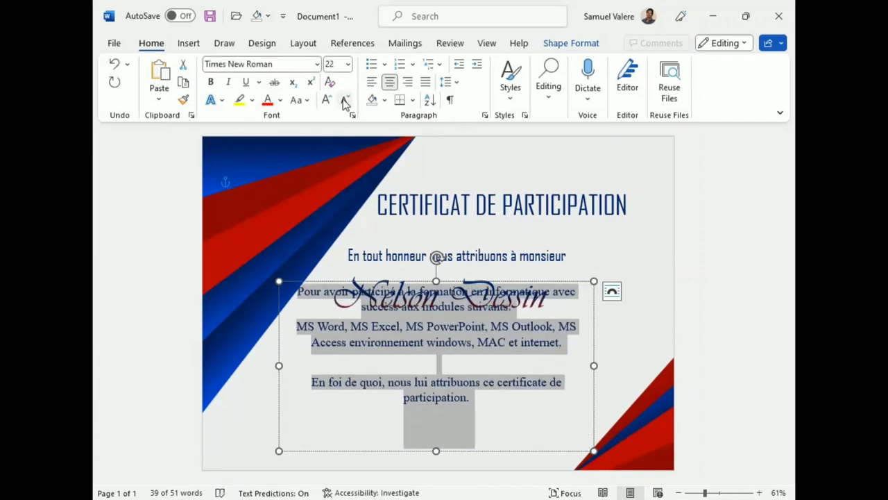
left_click(345, 102)
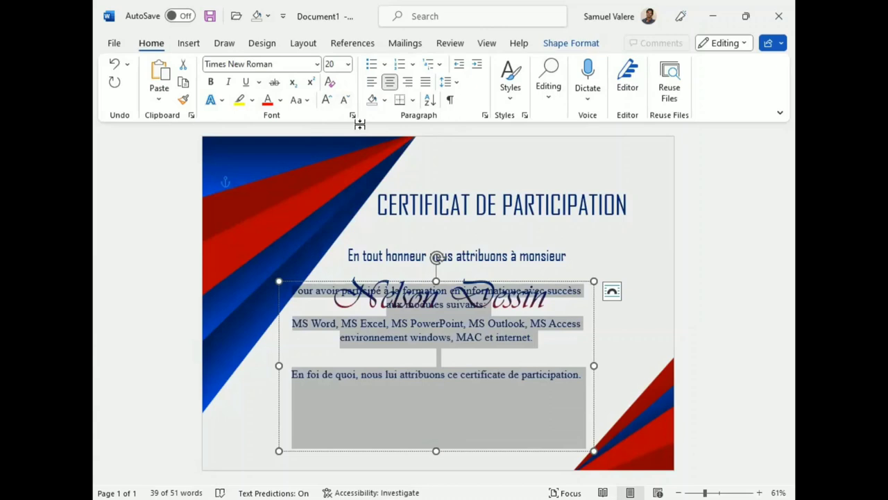
left_click(345, 102)
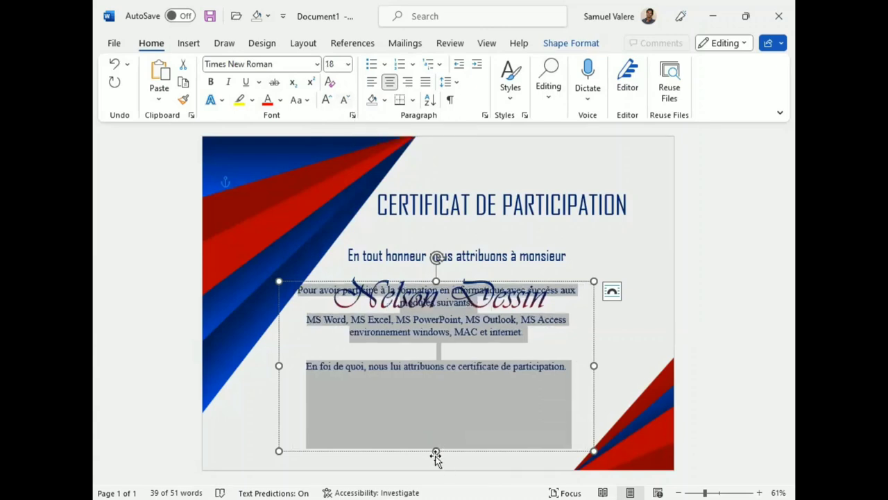
- Resize the details text box to fit below the name, keeping the blank line before the closing sentence
mouse_move(435, 453)
left_mouse_down()
mouse_move(428, 382)
mouse_move(428, 419)
mouse_move(409, 415)
left_mouse_up()
left_click_drag(430, 416, 430, 416)
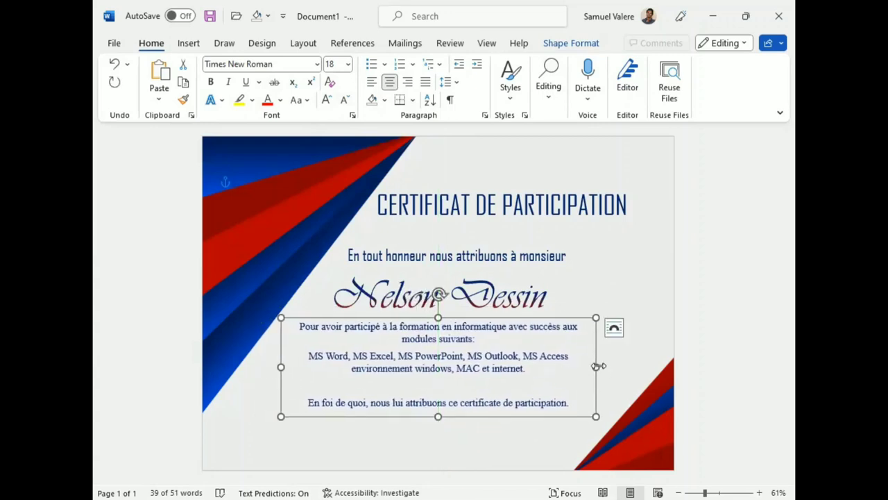
left_click_drag(597, 366, 609, 366)
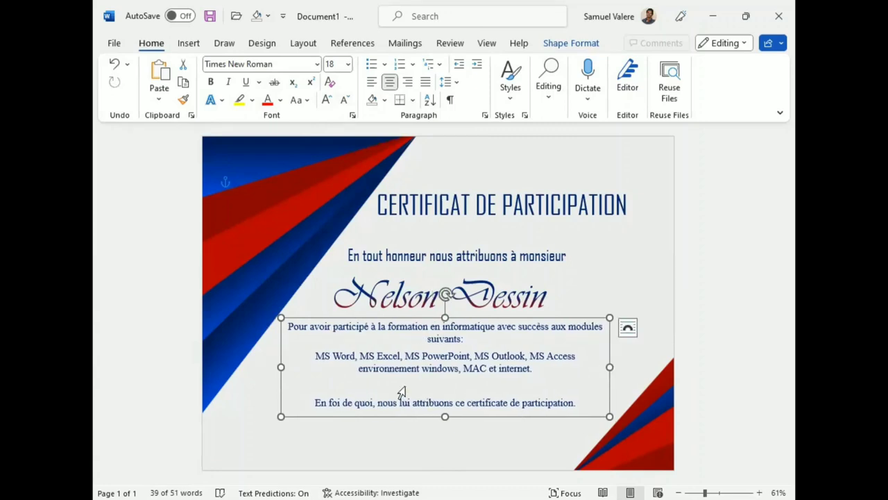
left_click(440, 385)
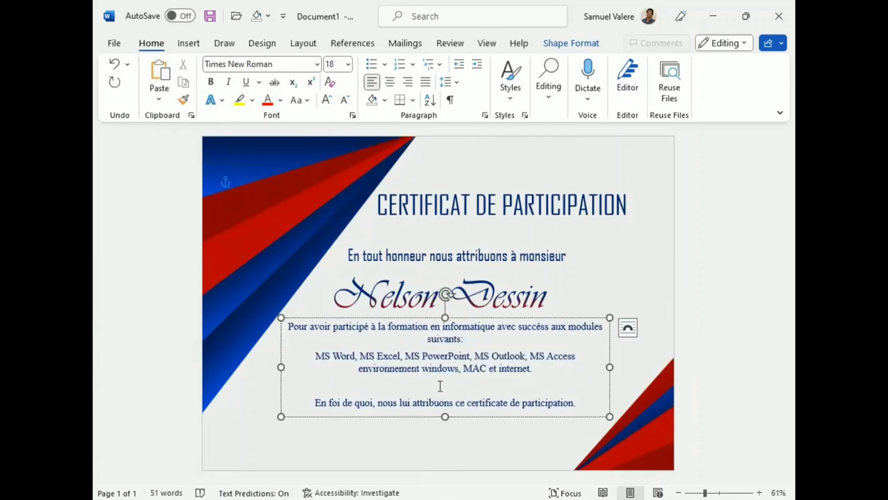
key("BackSpace")
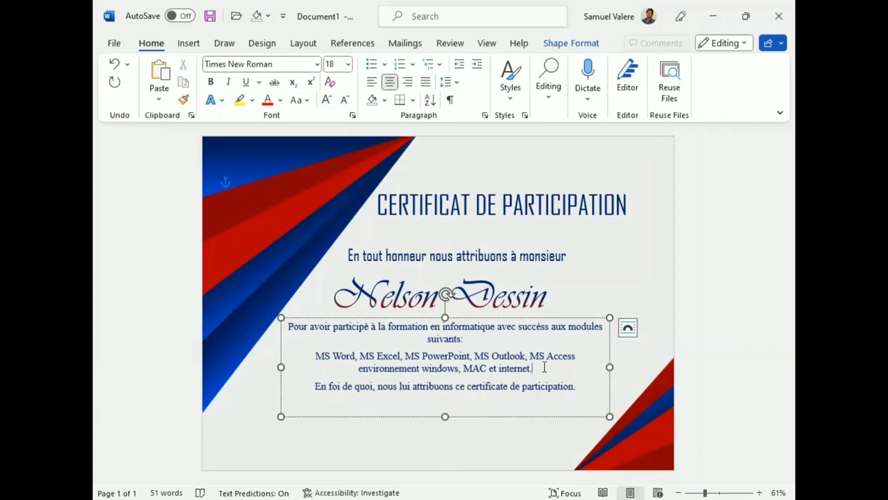
key("Return")
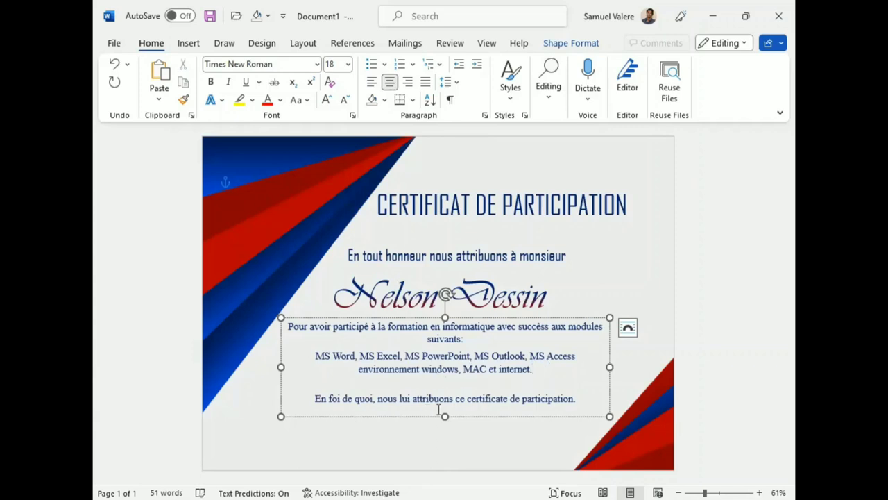
- Recolour the whole paragraph text black
left_click(463, 417)
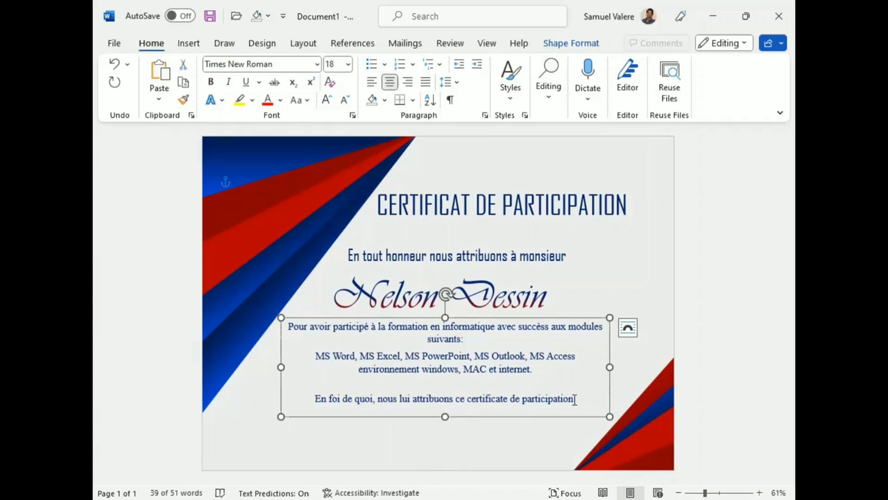
left_click_drag(576, 398, 287, 323)
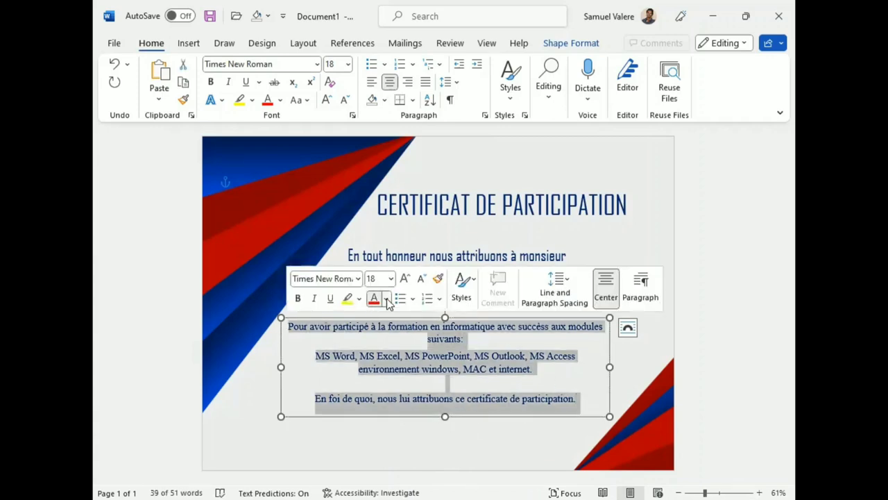
left_click(385, 299)
left_click(418, 137)
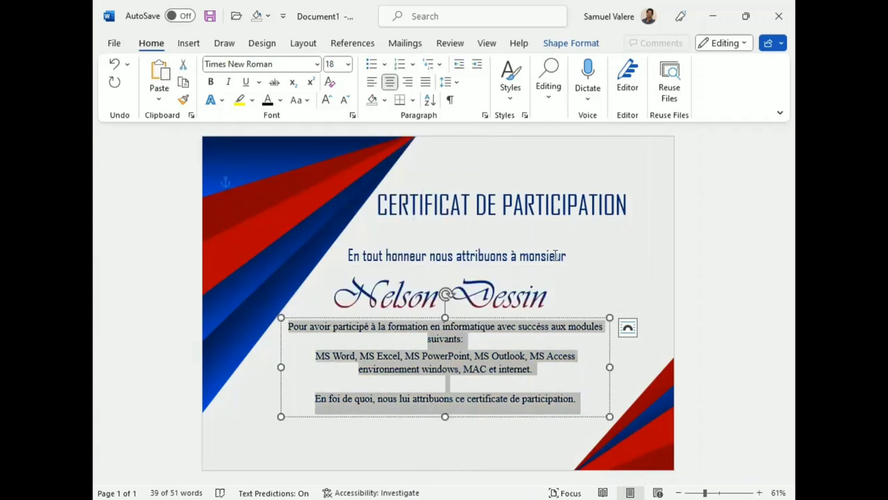
left_click_drag(568, 256, 352, 256)
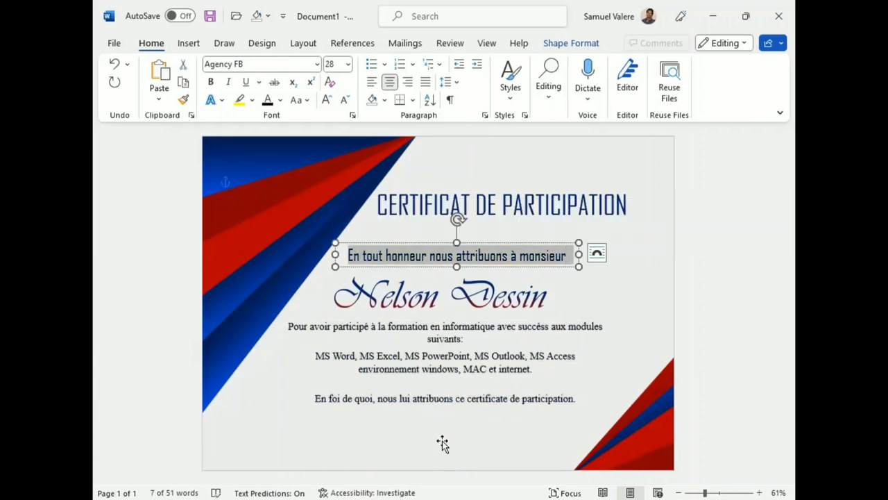
left_click(400, 434)
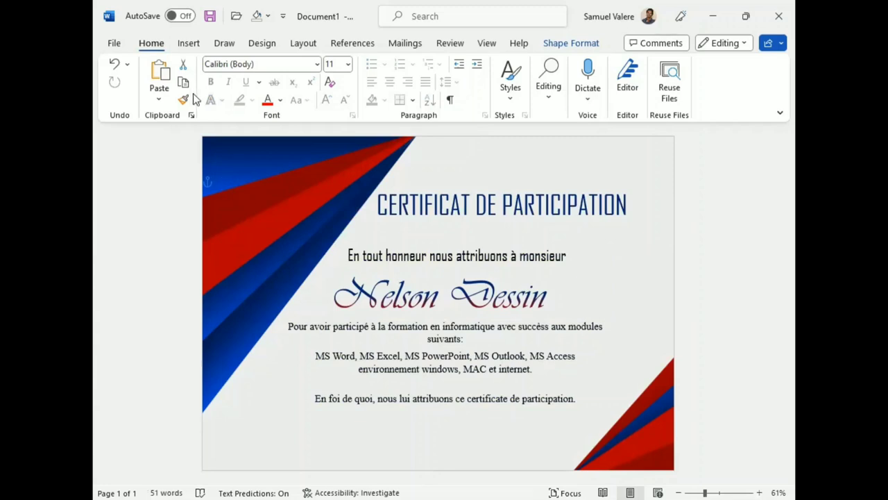
- Draw a small text box at the bottom-left and type 'Date' in it
left_click(188, 50)
left_click(247, 65)
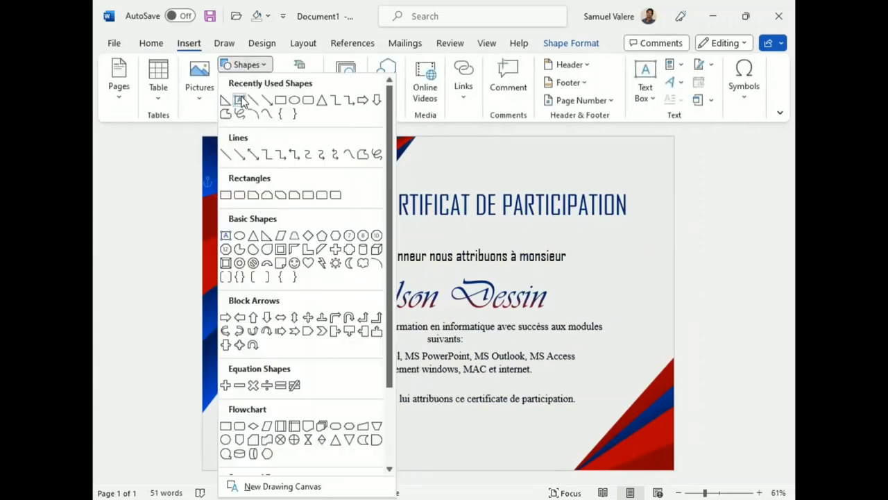
left_click(241, 101)
left_click_drag(242, 439, 293, 453)
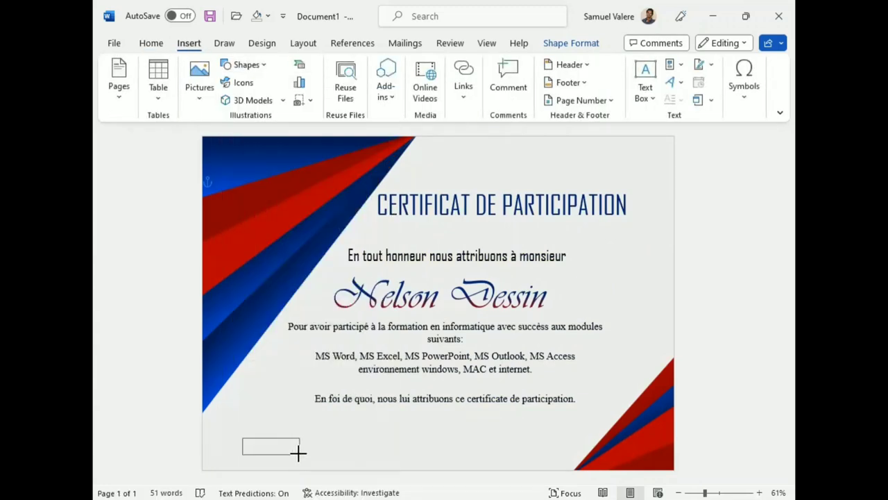
type("Date")
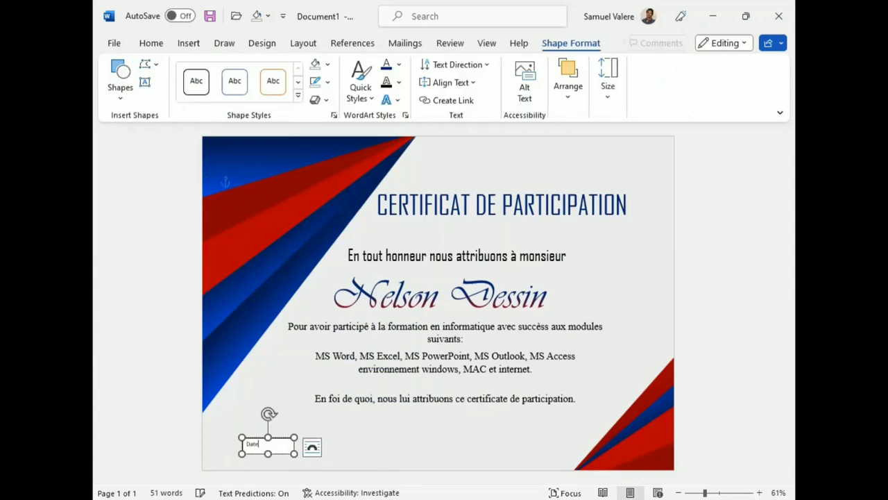
- Centre the label as uppercase DATE in Times New Roman and remove the box outline
double_click(245, 445)
left_click(151, 43)
left_click(390, 82)
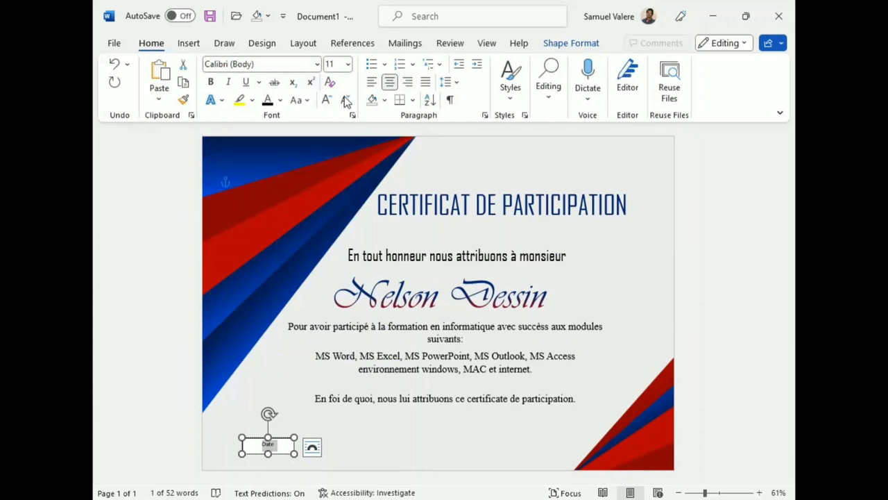
left_click(298, 100)
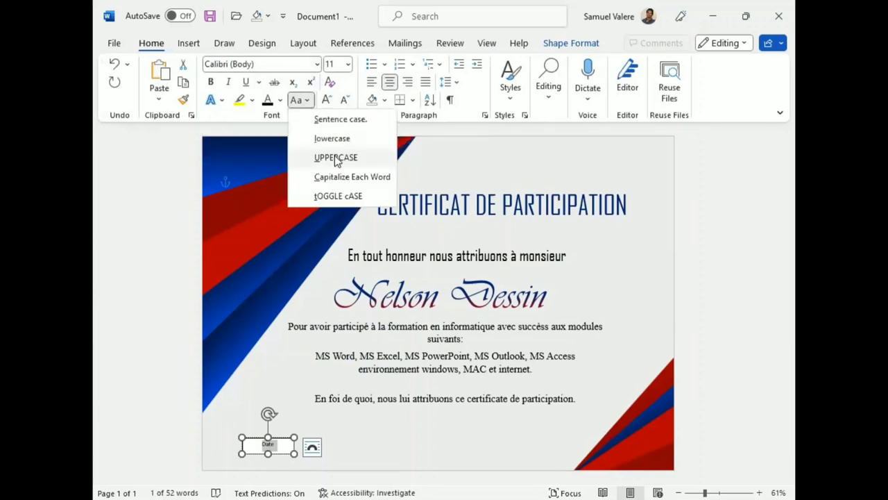
left_click(335, 156)
left_click(257, 64)
type("Times New Roman")
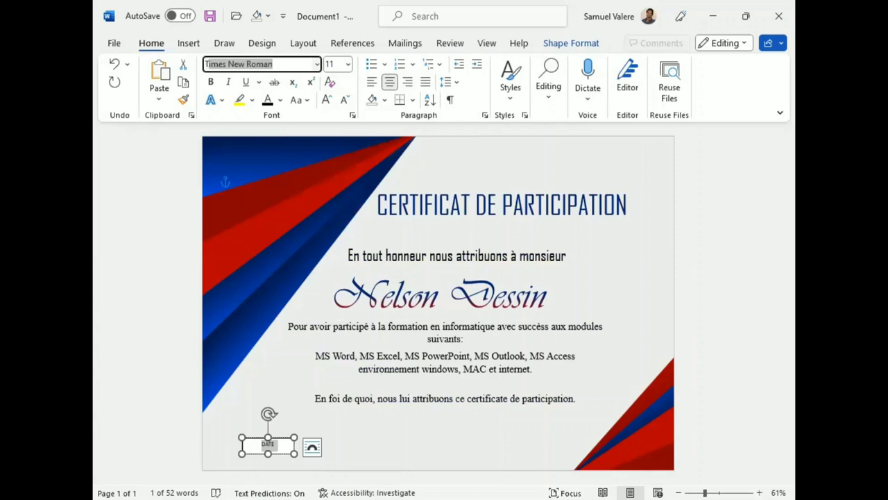
key("Return")
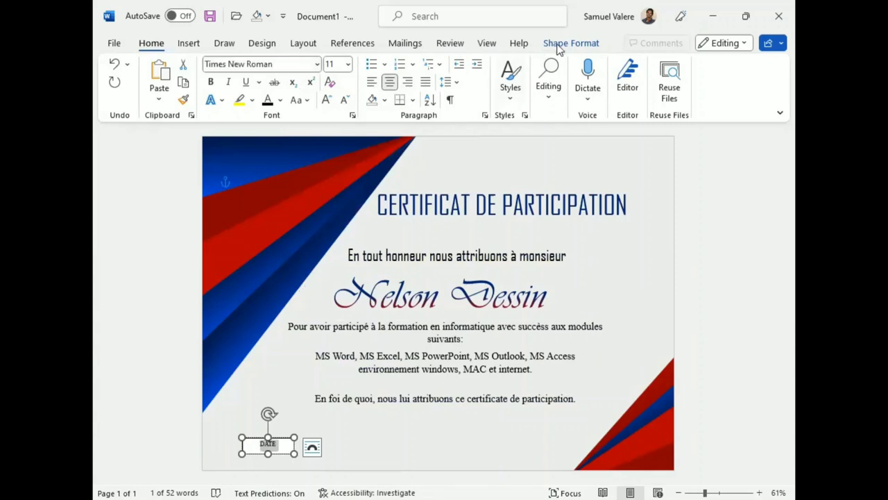
left_click(561, 46)
left_click(327, 81)
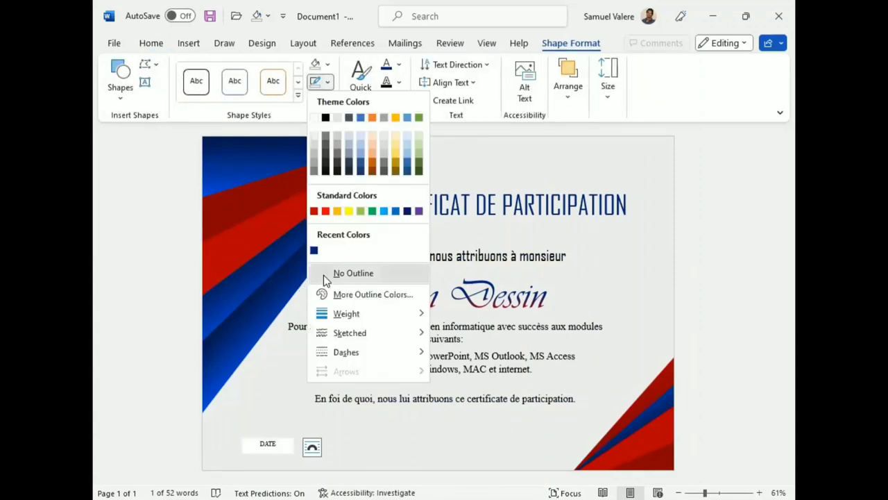
left_click(324, 275)
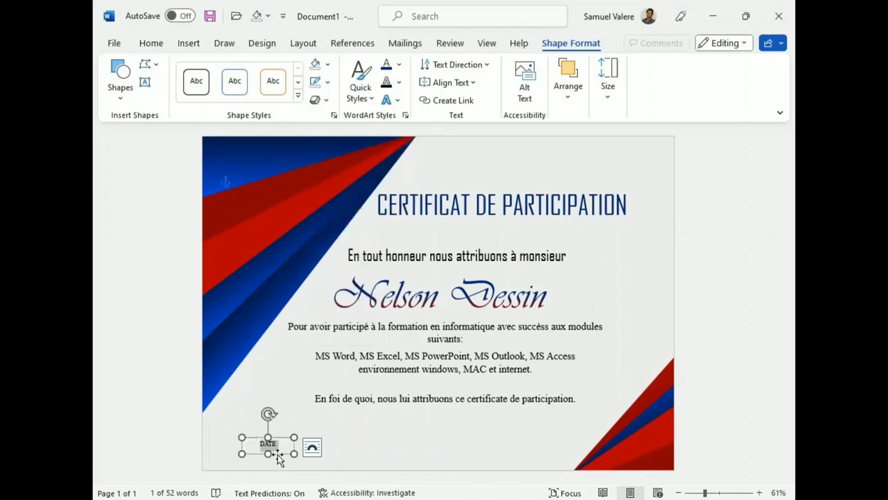
- Duplicate the DATE box and move the copy toward the bottom-right
left_click_drag(278, 453, 284, 456)
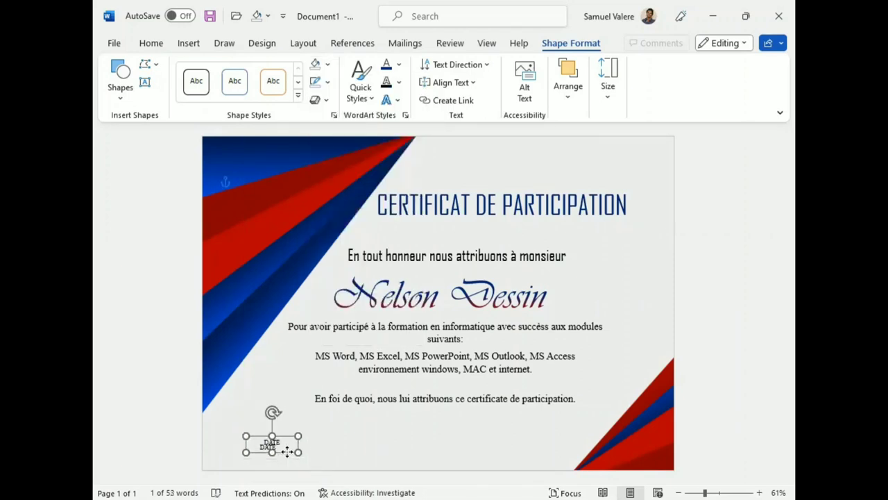
key("Left")
key("Left")
key("Left")
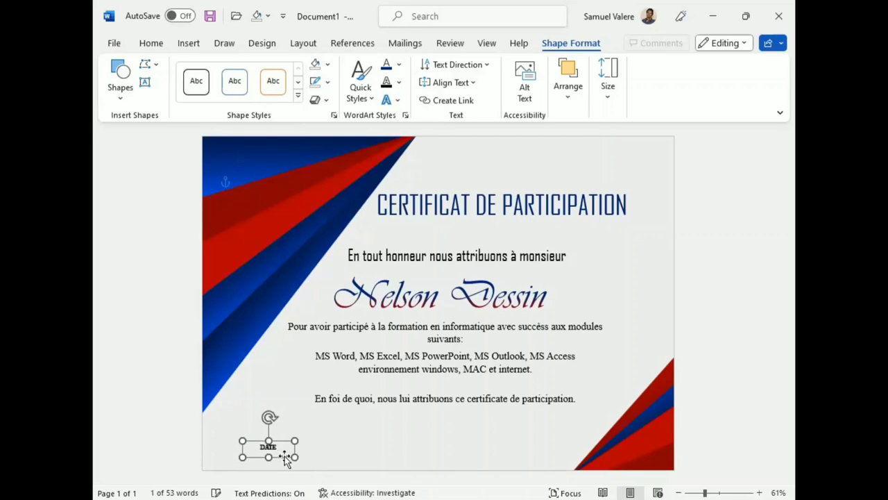
key("Right")
key("Right")
key("Right")
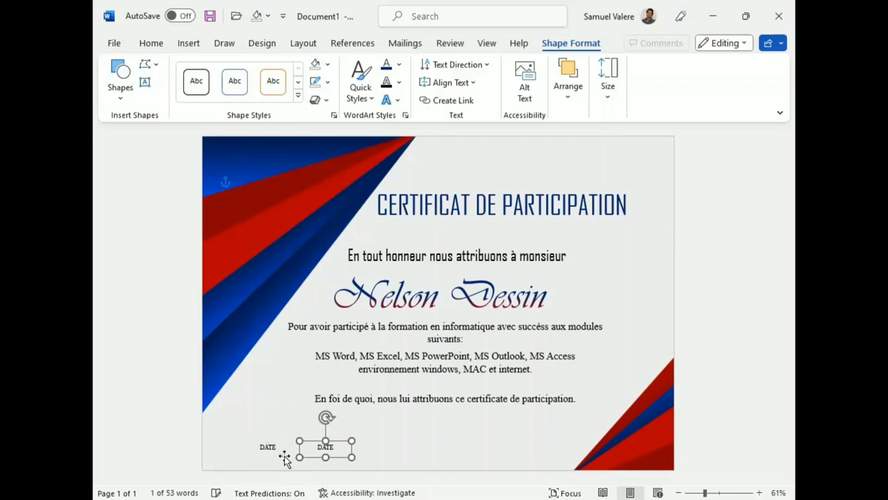
key("Right")
key("Right")
key("Right")
key("Right")
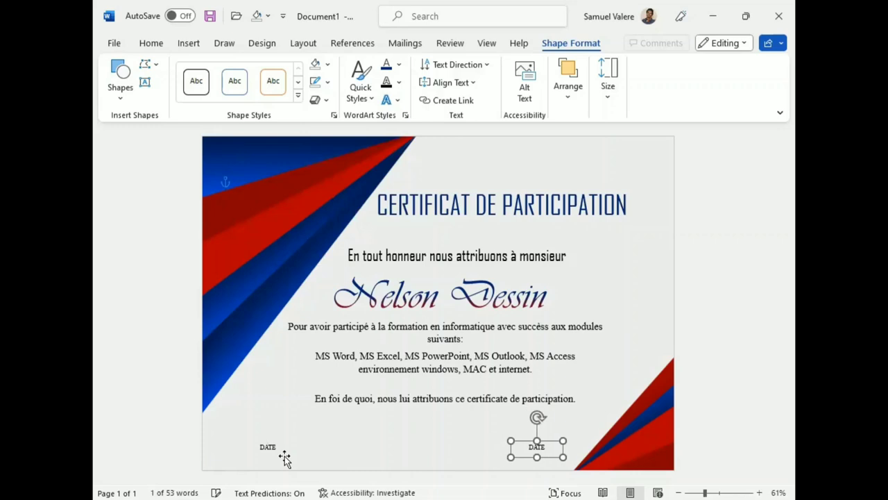
key("Right")
key("Right")
key("Right")
key("Right")
key("Right")
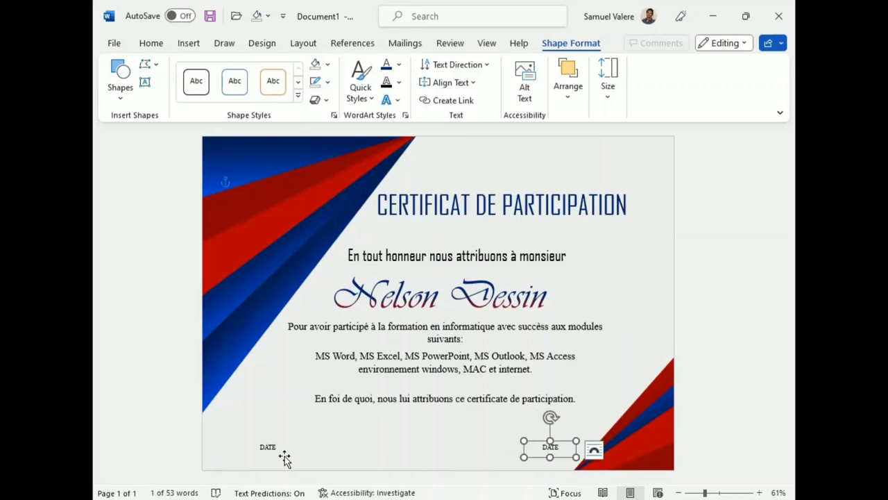
- Retype the copied label as 'Signature' and change it to UPPERCASE
double_click(559, 448)
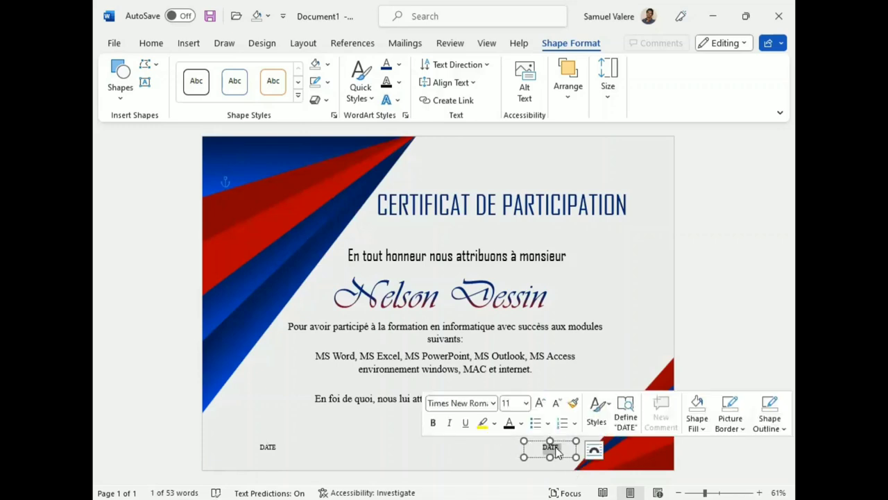
type("Signature")
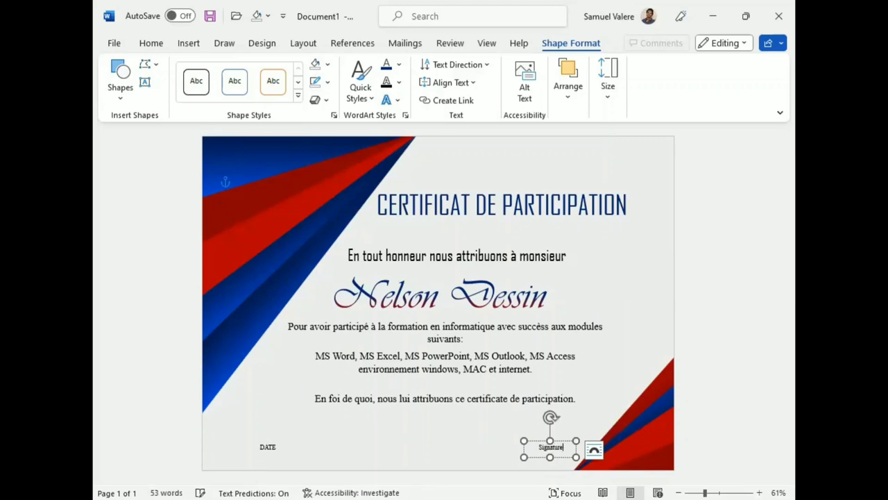
double_click(553, 448)
left_click(153, 44)
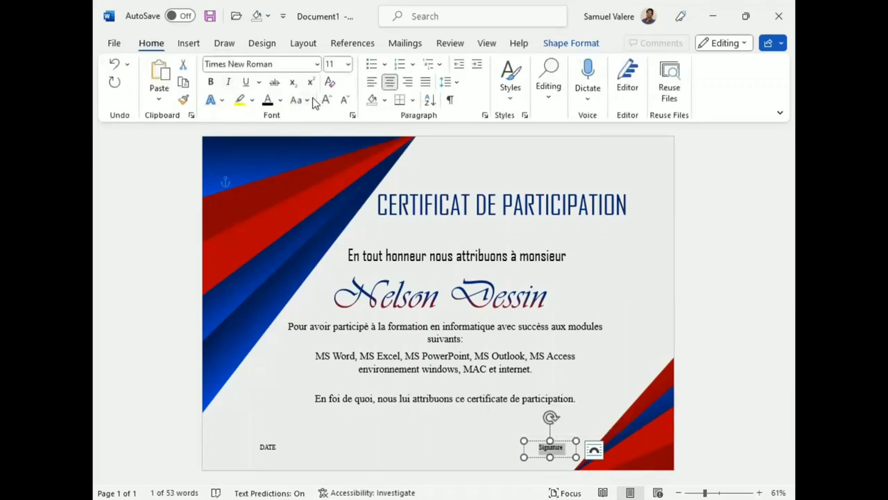
left_click(308, 101)
left_click(320, 156)
left_click(267, 447)
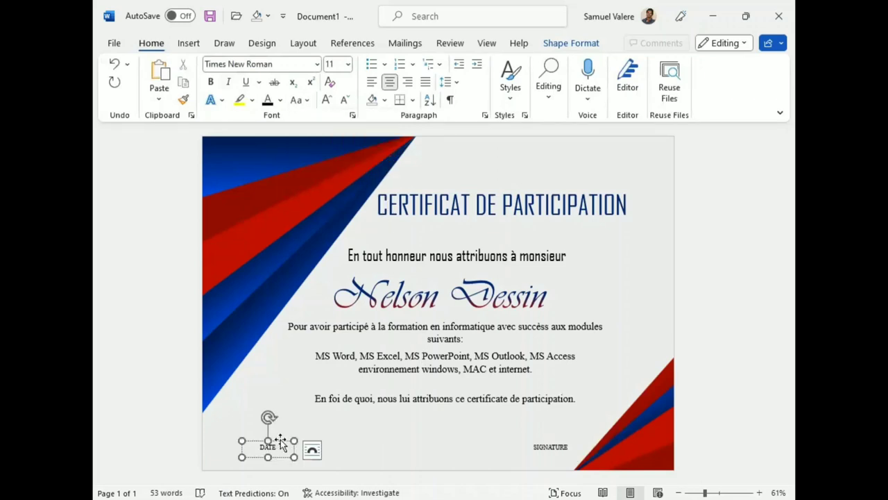
left_click(189, 44)
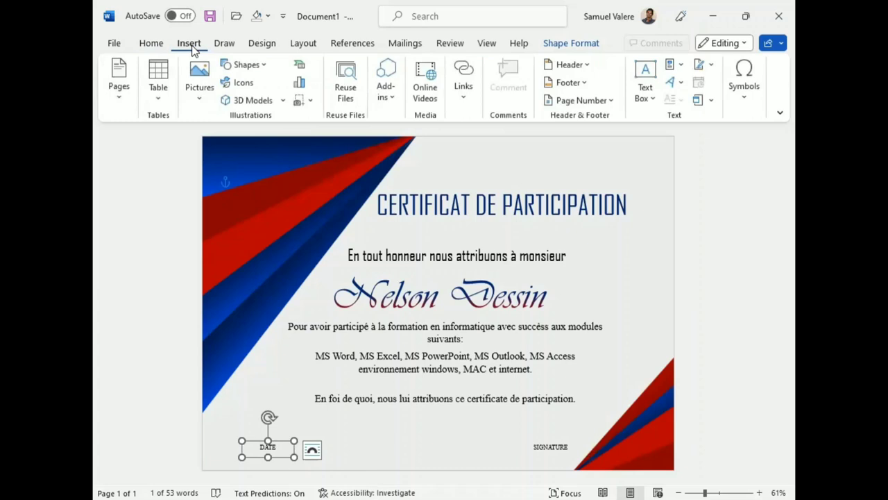
- Draw a black horizontal line above DATE and place a copy above SIGNATURE
left_click(265, 63)
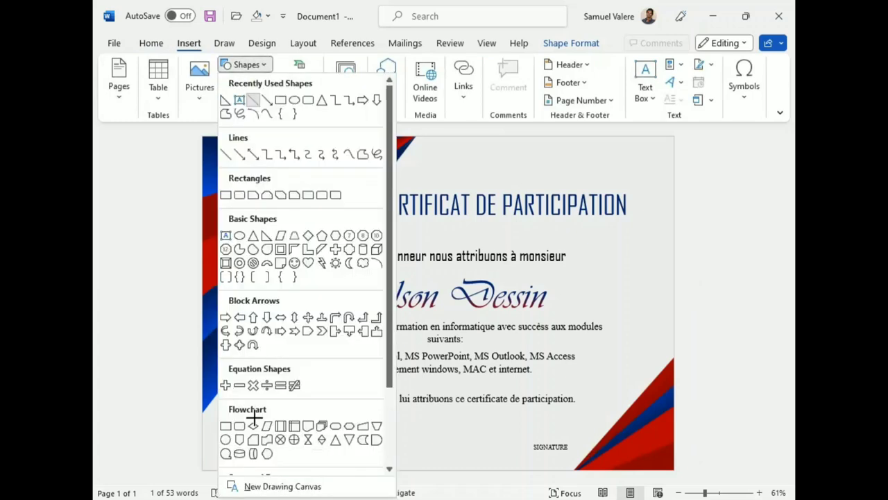
left_click(249, 439)
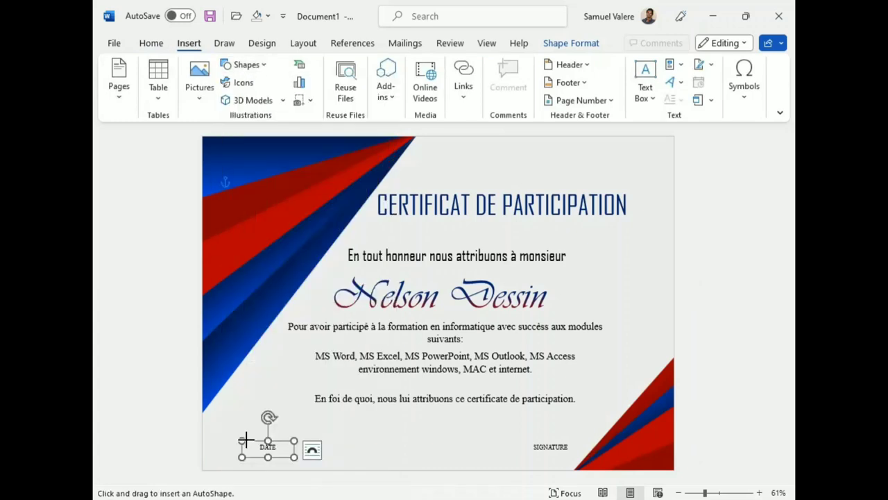
left_click_drag(246, 439, 313, 440)
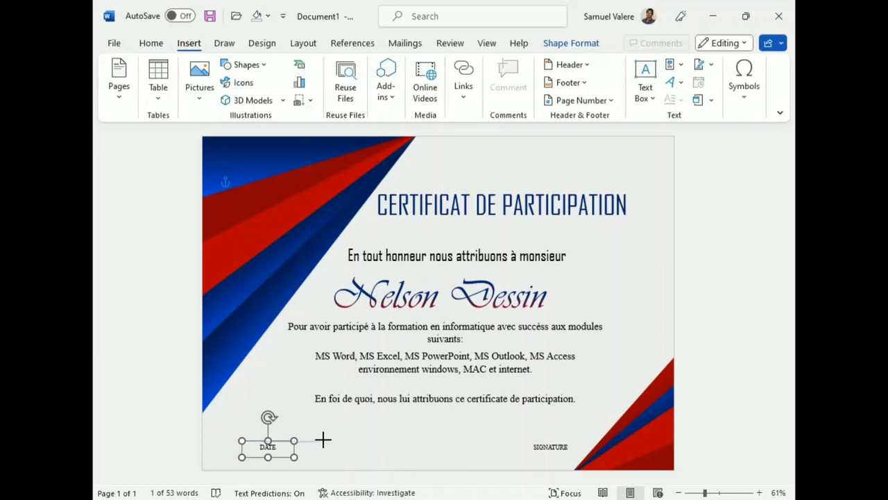
mouse_move(317, 440)
left_mouse_down()
mouse_move(246, 440)
mouse_move(301, 432)
mouse_move(256, 430)
left_mouse_up()
left_click(288, 432)
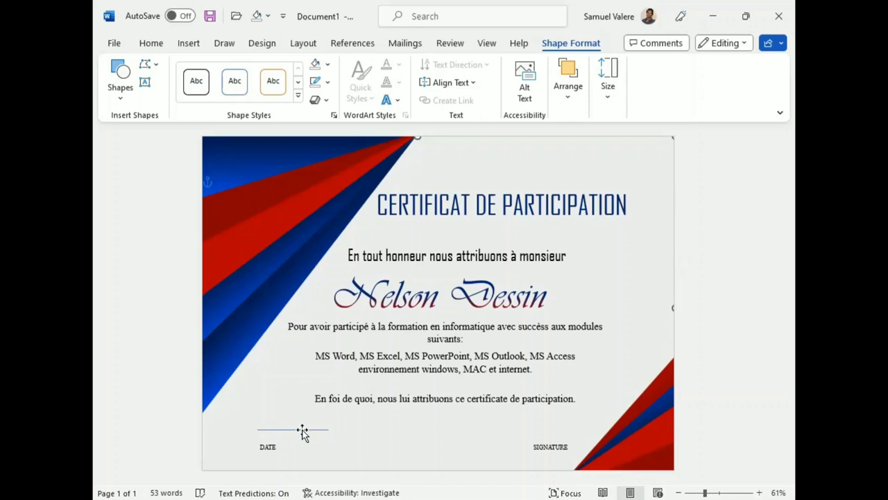
left_click_drag(301, 430, 277, 441)
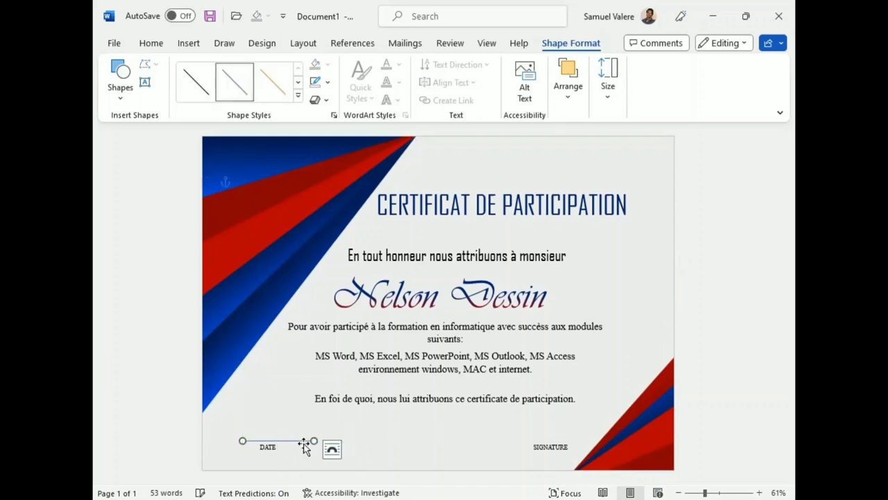
left_click(329, 83)
left_click(325, 120)
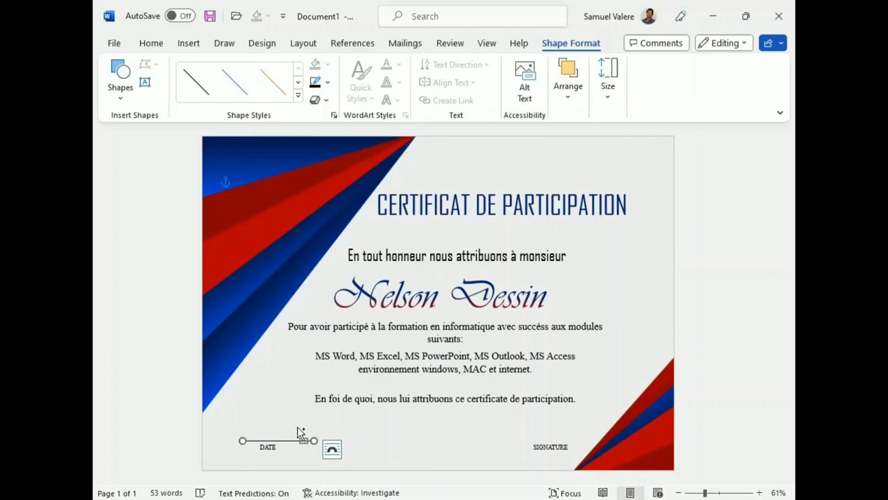
left_click_drag(300, 431, 314, 420)
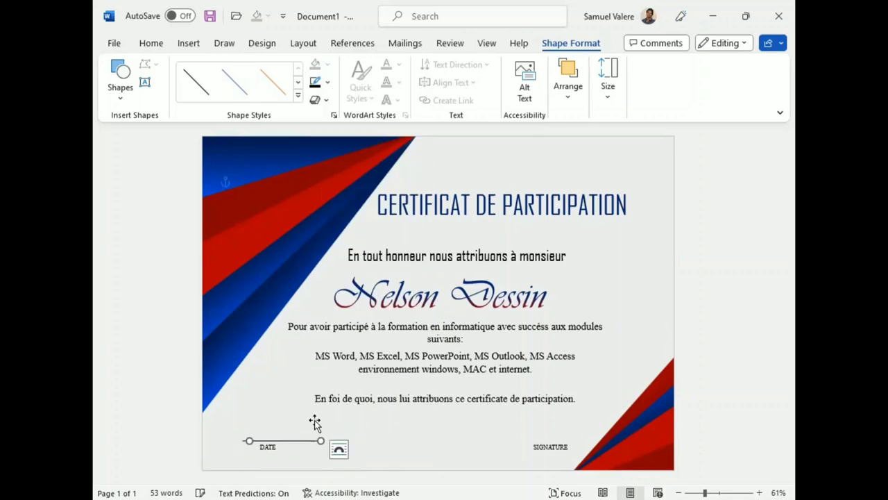
key("Right")
key("Right")
key("Right")
key("Right")
key("Right")
key("Right")
key("Right")
key("Right")
key("Right")
key("Right")
key("Right")
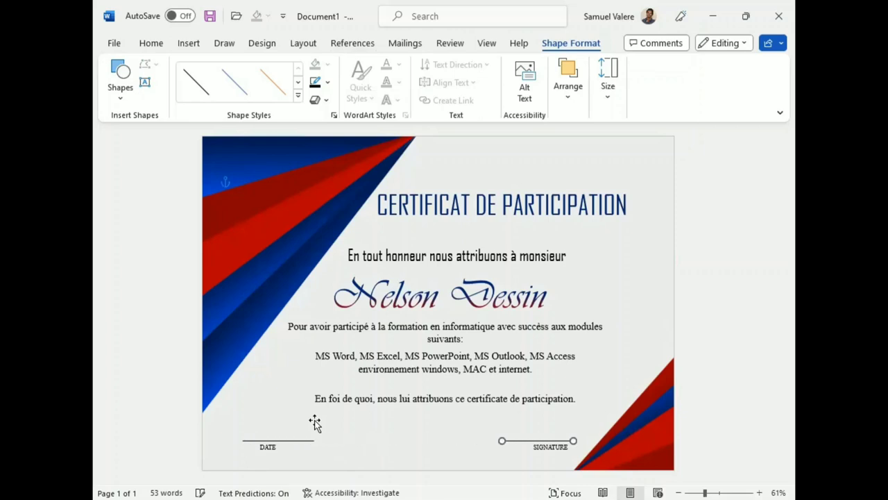
key("Right")
key("Right")
key("Right")
- Centre the DATE and SIGNATURE labels beneath their lines
left_click(268, 449)
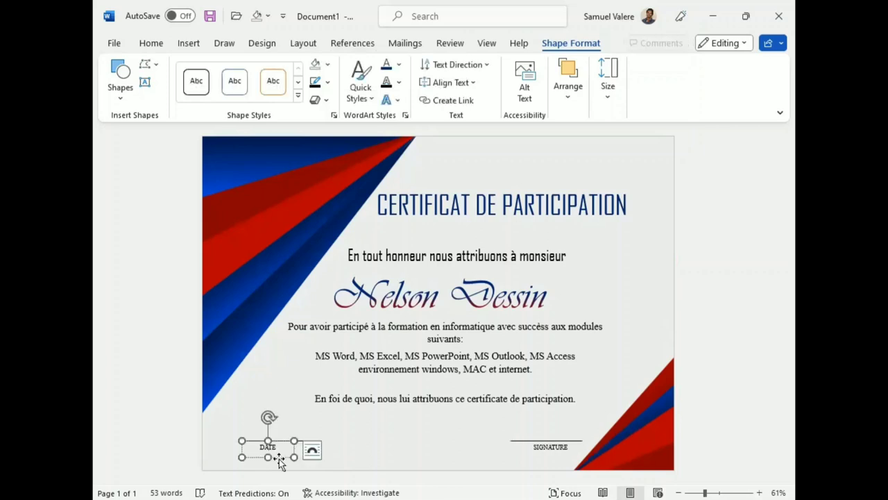
key("Right")
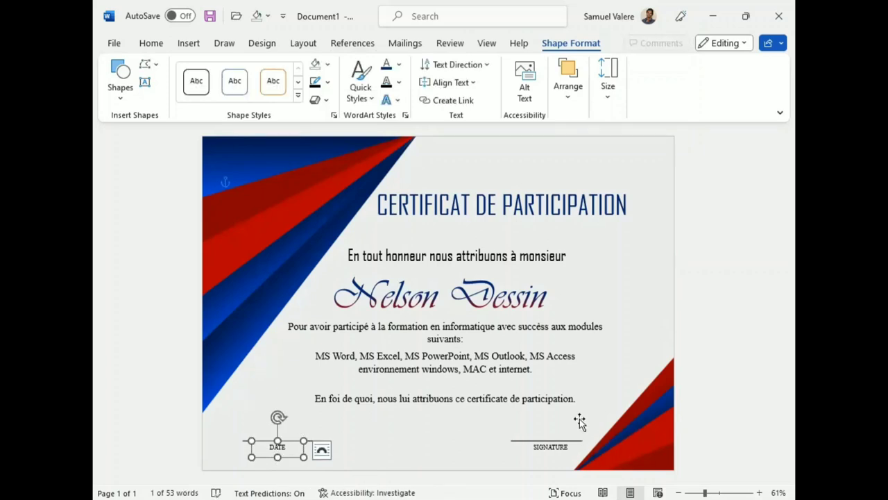
key("Tab")
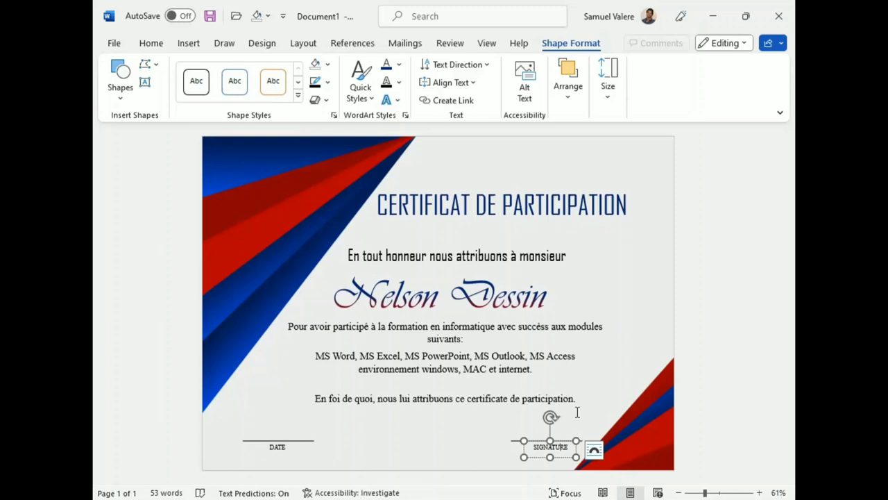
left_click(575, 448)
left_click_drag(575, 448, 572, 451)
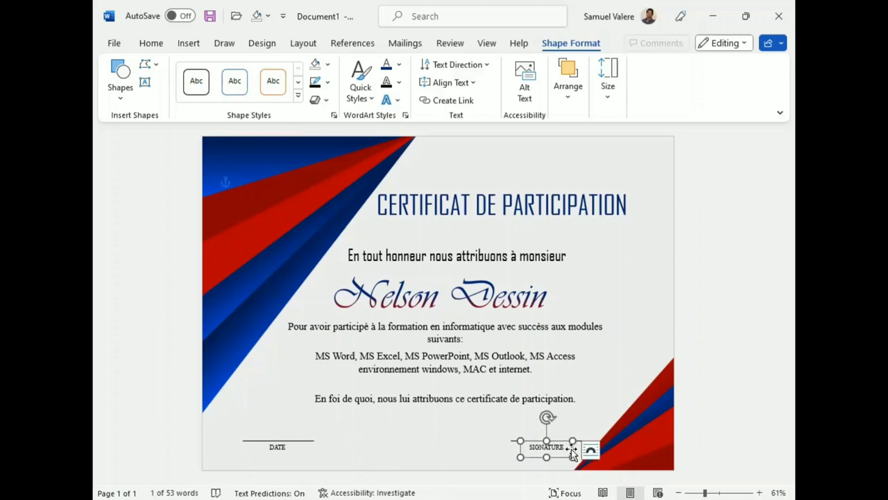
left_click(277, 448)
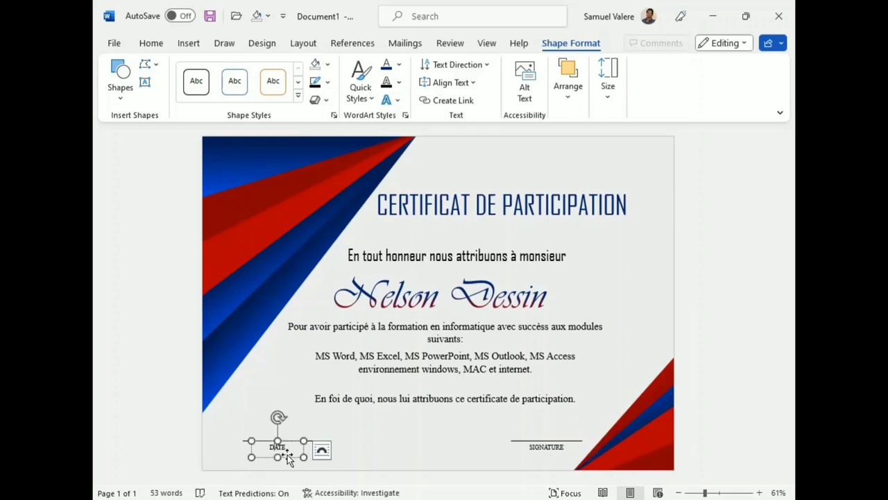
- Draw a 24-point star seal near the certificate's top-left corner
left_click(120, 95)
scroll(201, 258, "down", 3)
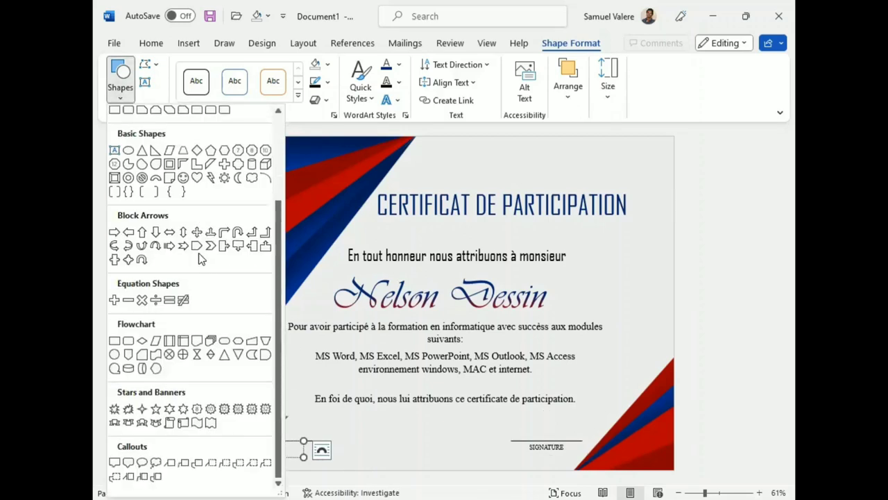
left_click(239, 409)
left_click_drag(246, 186, 319, 264)
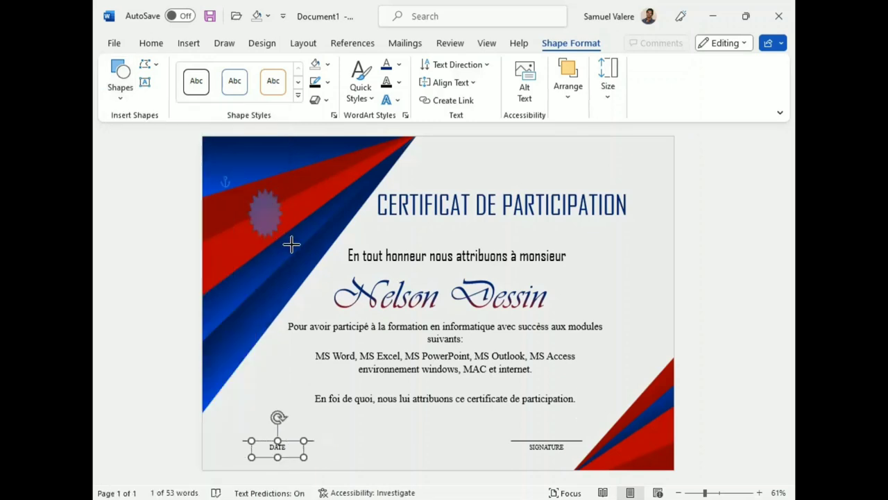
left_click_drag(286, 227, 271, 182)
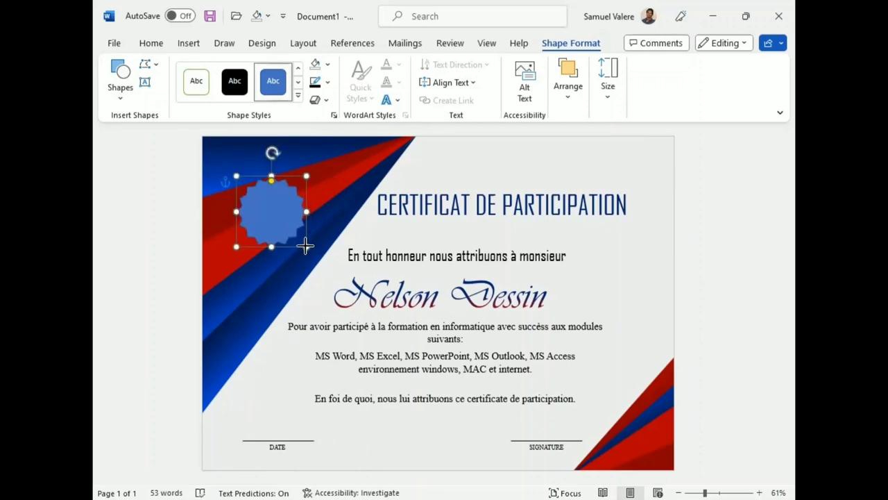
- Remove the seal's outline and fill it dark gold #E6AF00
left_click(327, 82)
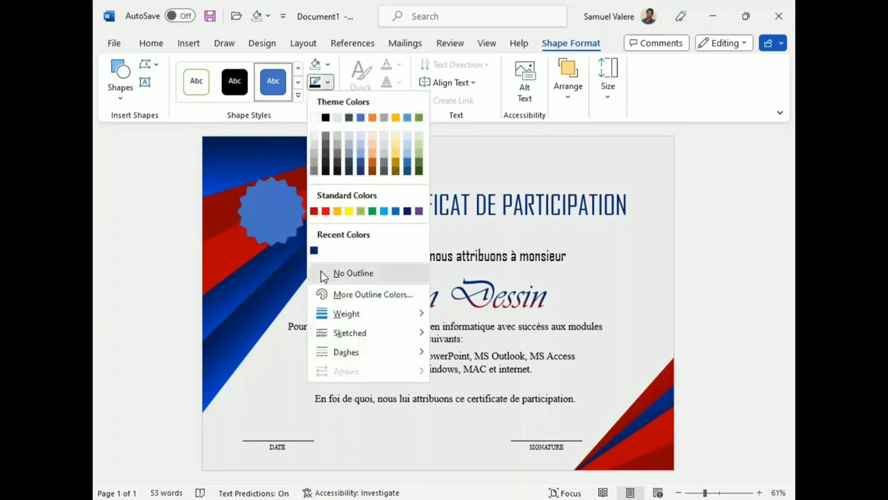
left_click(321, 271)
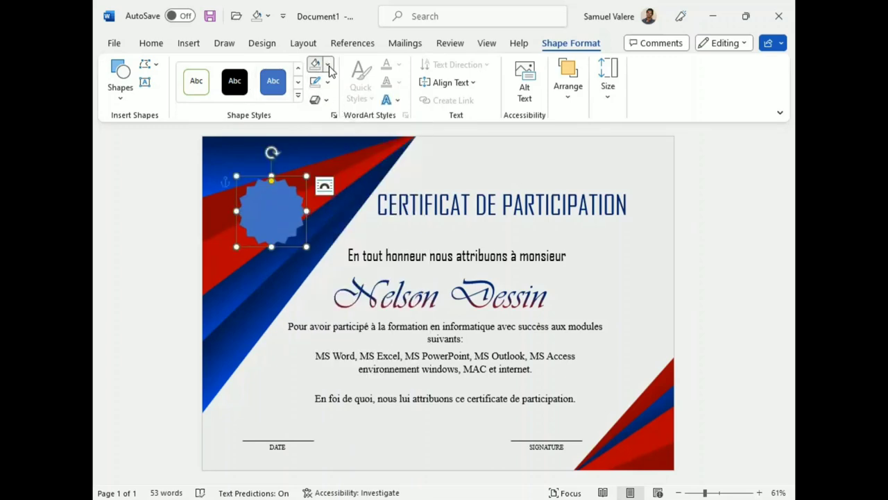
left_click(327, 64)
left_click(335, 190)
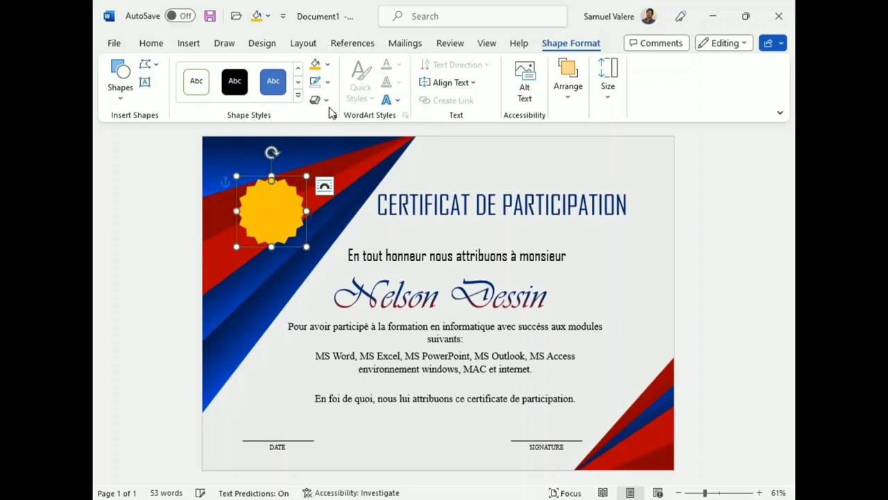
left_click(328, 64)
left_click(410, 274)
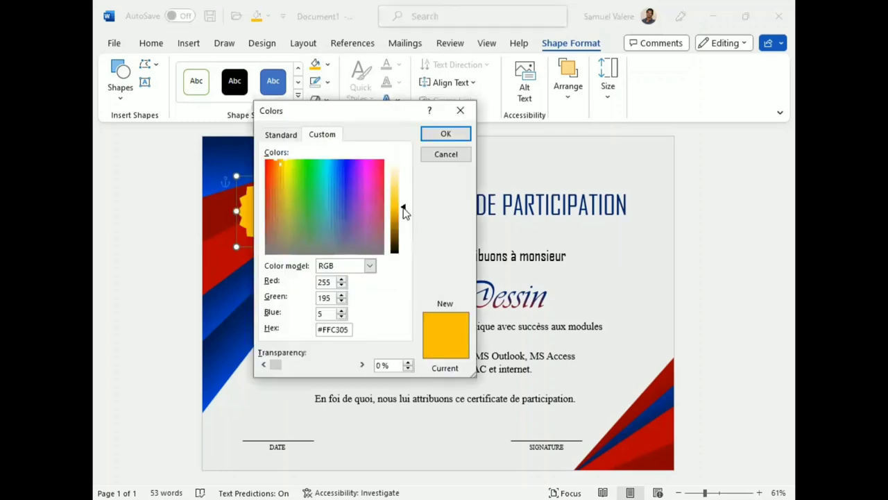
left_click_drag(406, 207, 405, 212)
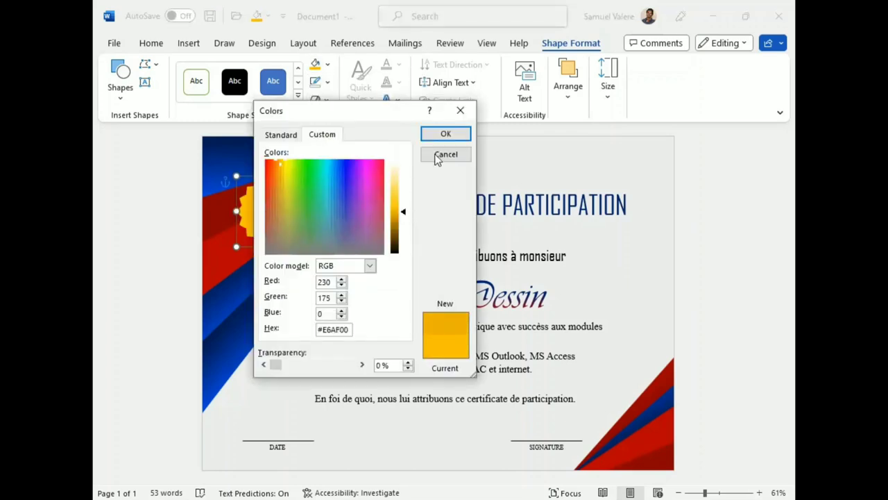
left_click(445, 134)
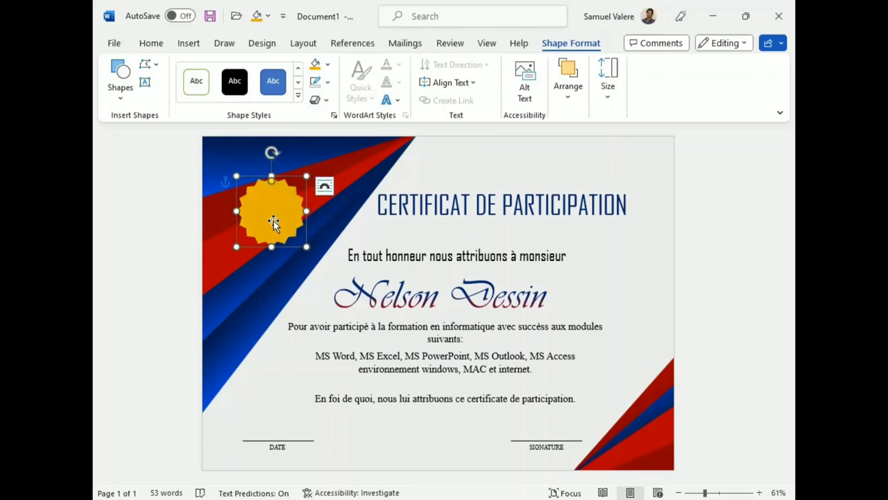
left_click(122, 97)
scroll(142, 326, "down", 3)
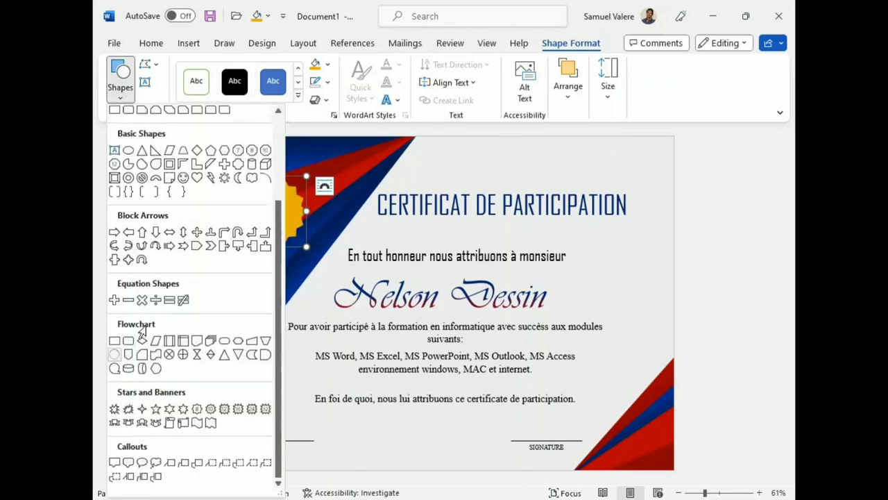
- Draw an outline-free circle centred on the gold seal
left_click(114, 354)
left_click_drag(247, 186, 297, 239)
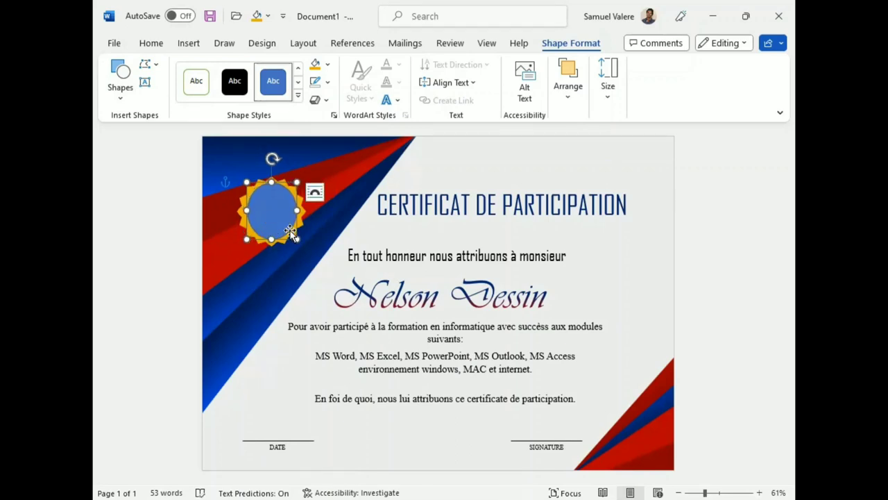
left_click_drag(298, 240, 274, 216)
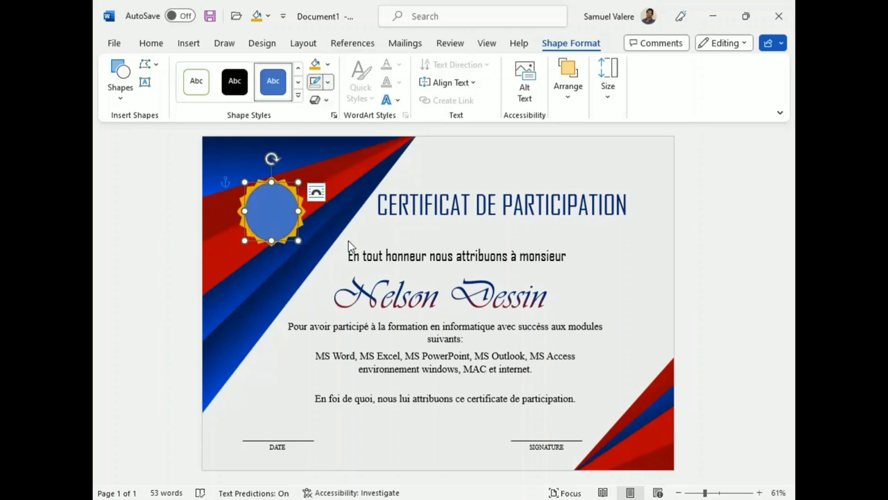
left_click(327, 82)
left_click(325, 272)
- Fill the circle with a dark navy gradient, adjusting stop brightness and position to about 56%
left_click(327, 64)
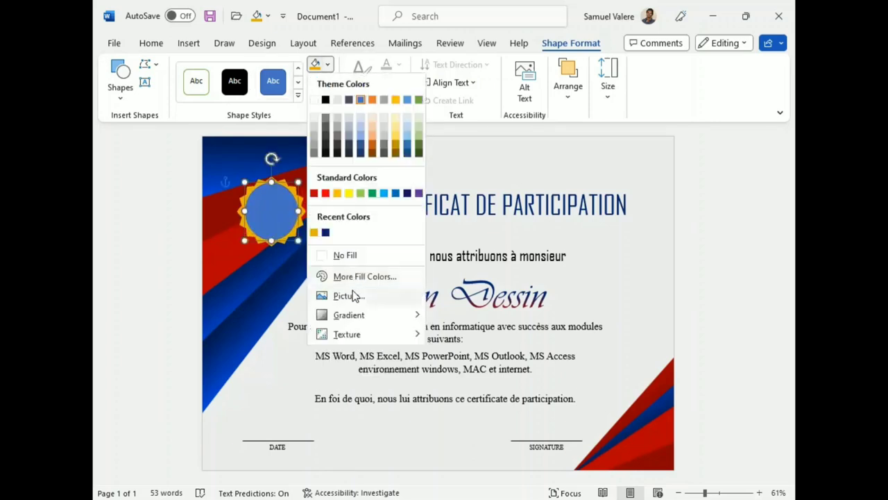
mouse_move(360, 317)
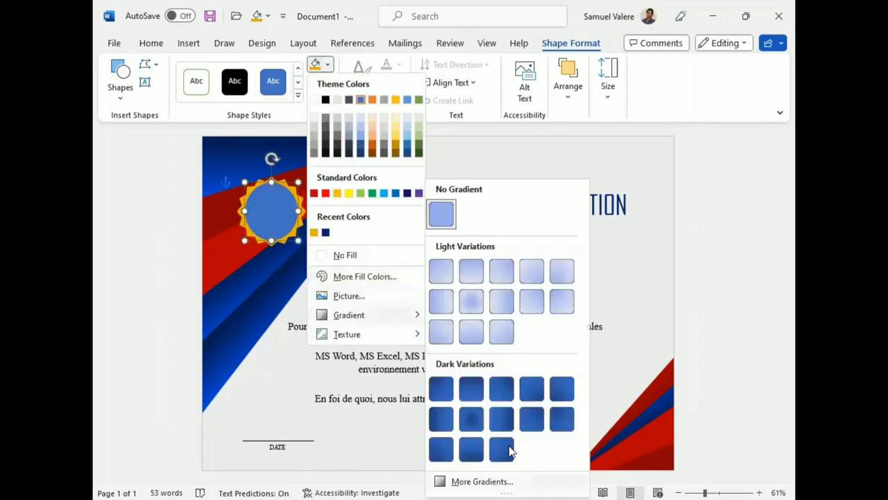
left_click(482, 481)
left_click(629, 249)
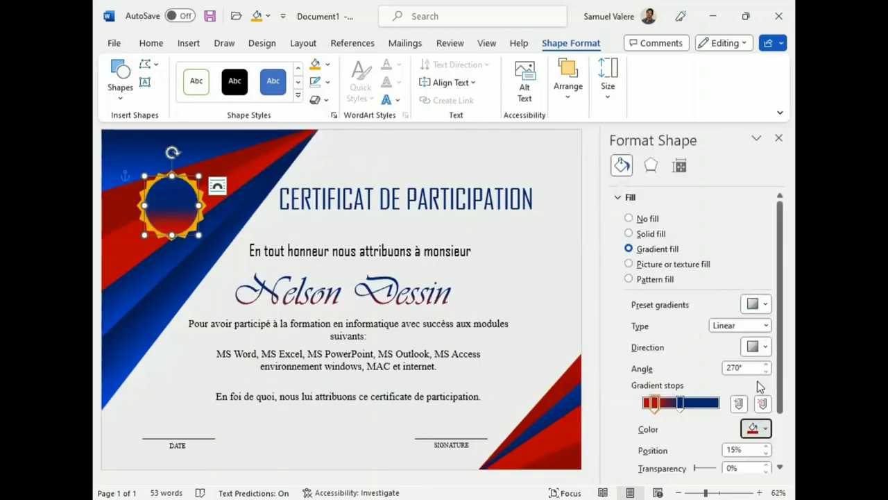
left_click(753, 428)
left_click(694, 391)
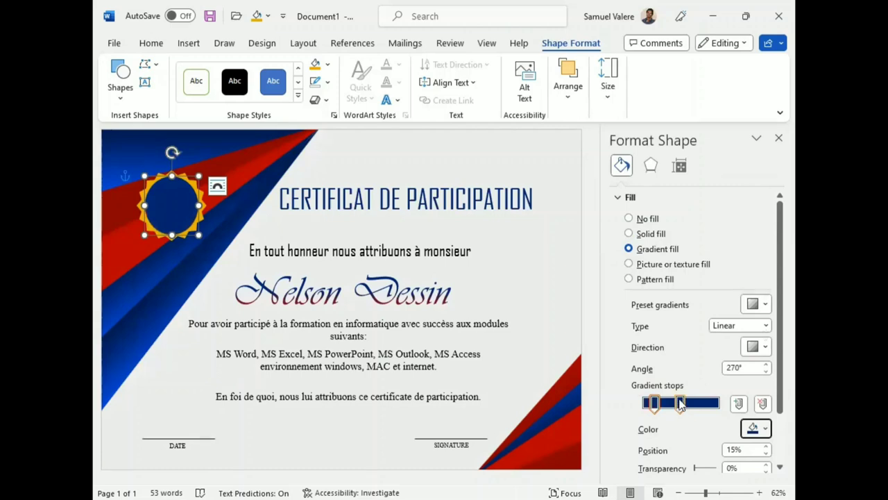
left_click(690, 403)
left_click(651, 402)
scroll(679, 357, "down", 2)
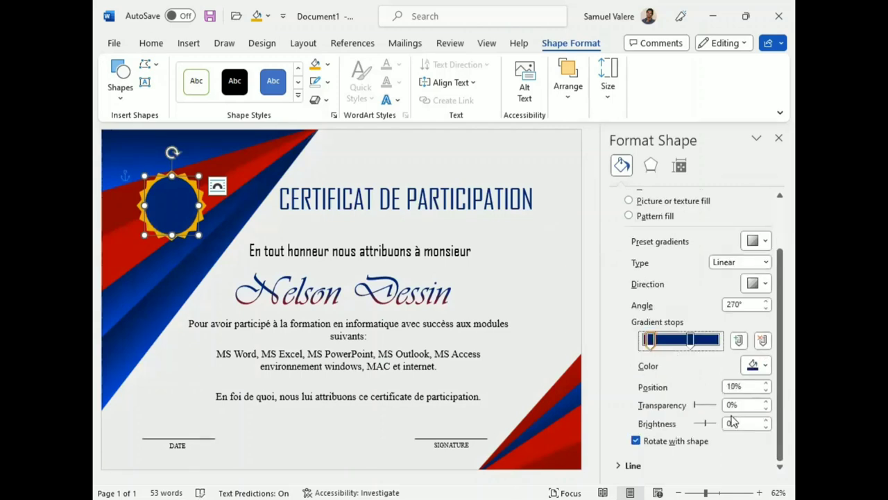
left_click(767, 428)
type("15")
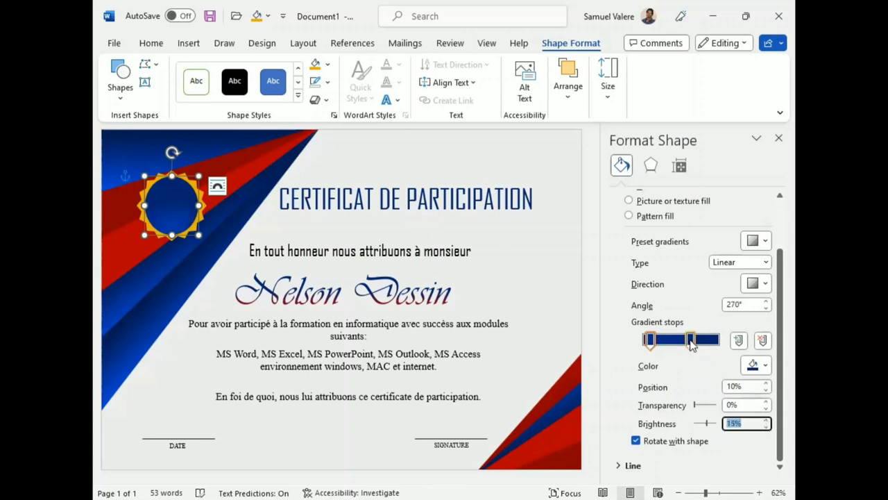
left_click_drag(692, 345, 686, 340)
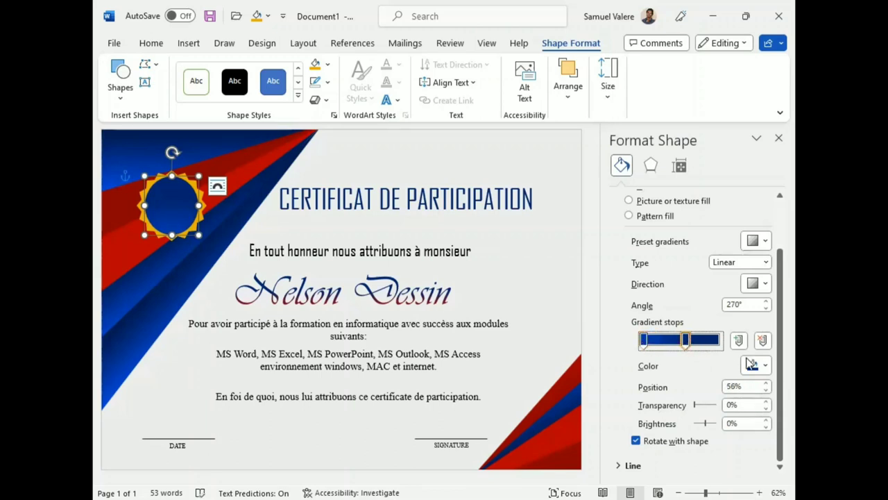
left_click(779, 138)
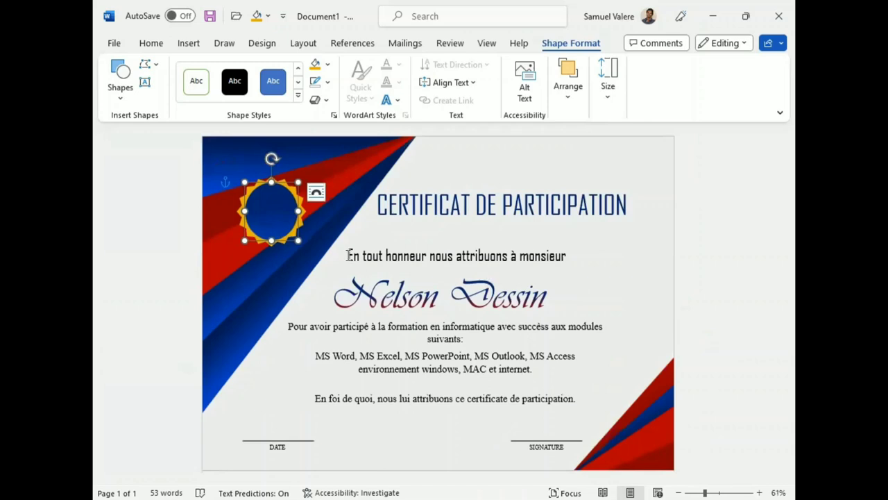
- Add a text box with 2023 over the seal centre, with no outline and no fill
left_click(119, 80)
key("Escape")
left_click(266, 161)
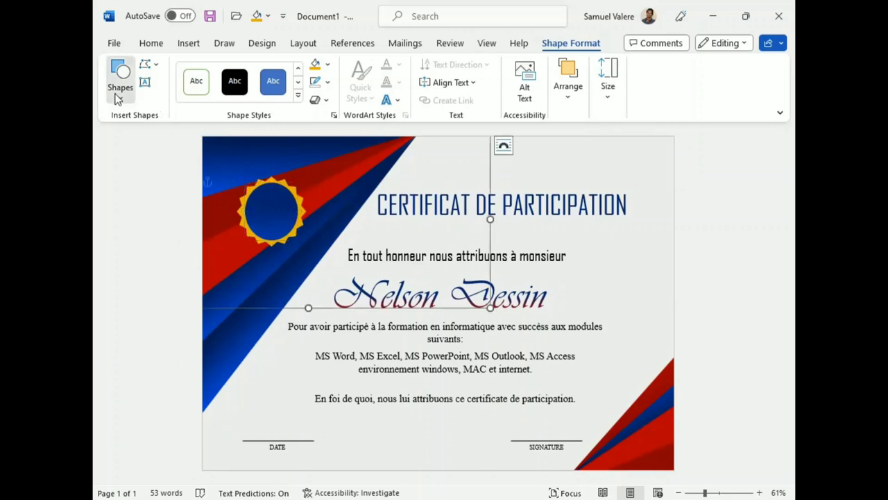
left_click(119, 80)
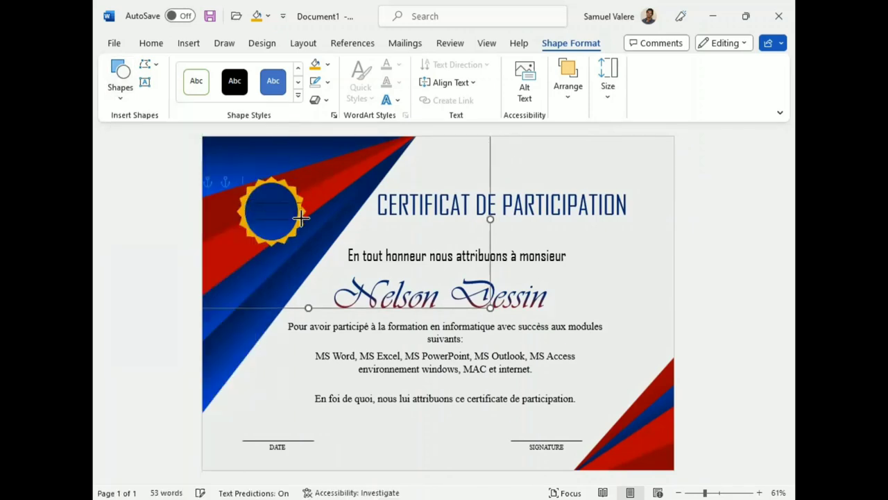
left_click_drag(247, 202, 303, 220)
type("2023")
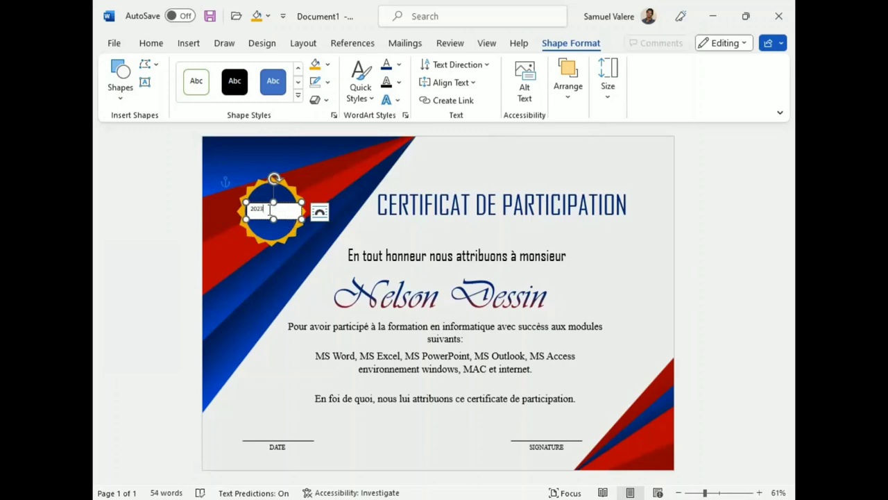
double_click(257, 209)
left_click(327, 81)
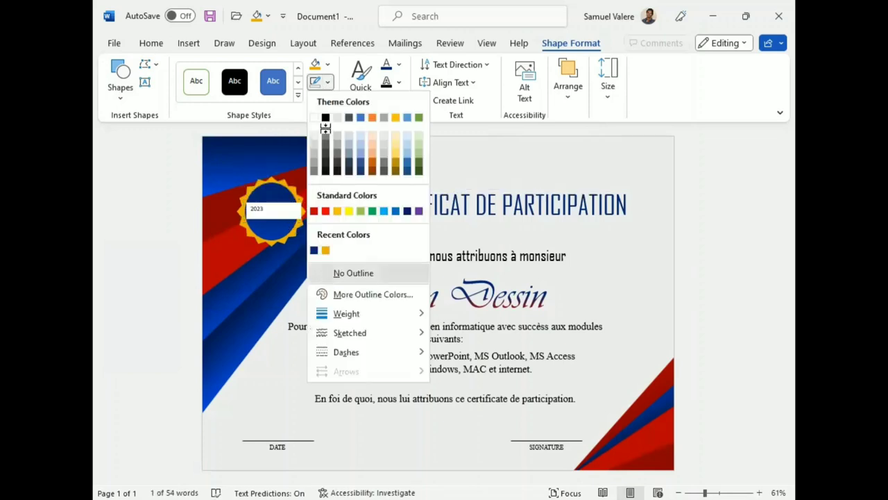
left_click(325, 272)
left_click(327, 64)
left_click(326, 256)
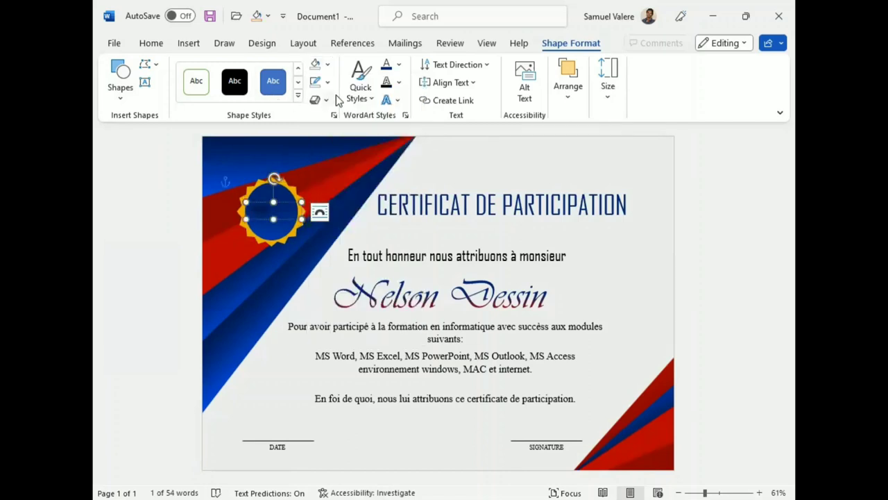
- Format 2023 as larger, bold, gold Agency FB text
left_click(151, 43)
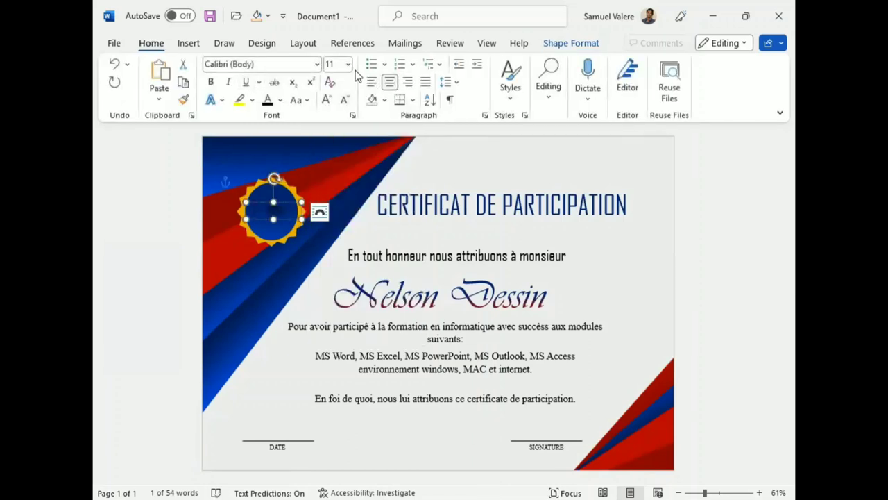
left_click(283, 64)
left_click(317, 63)
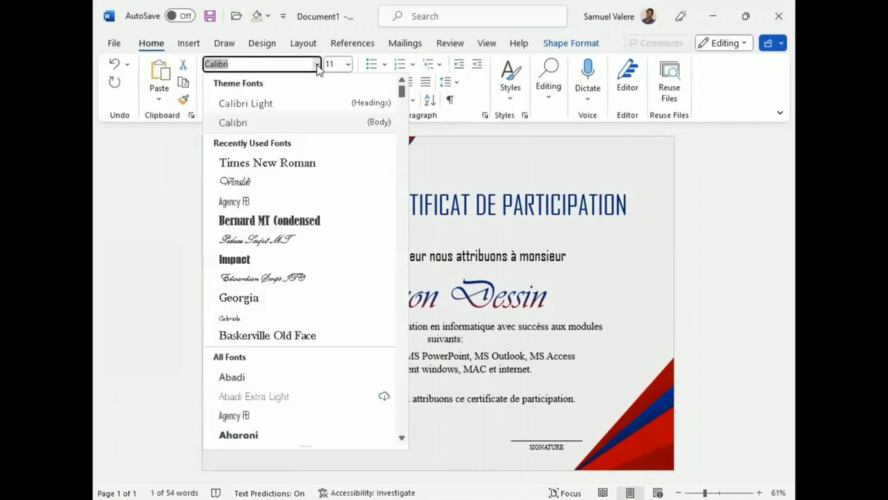
left_click(236, 201)
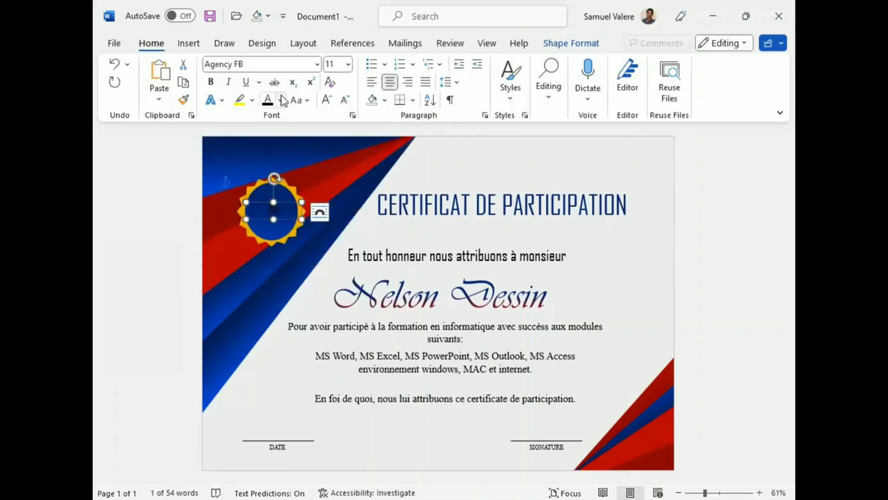
left_click(327, 100)
left_click(327, 100)
left_click(327, 100)
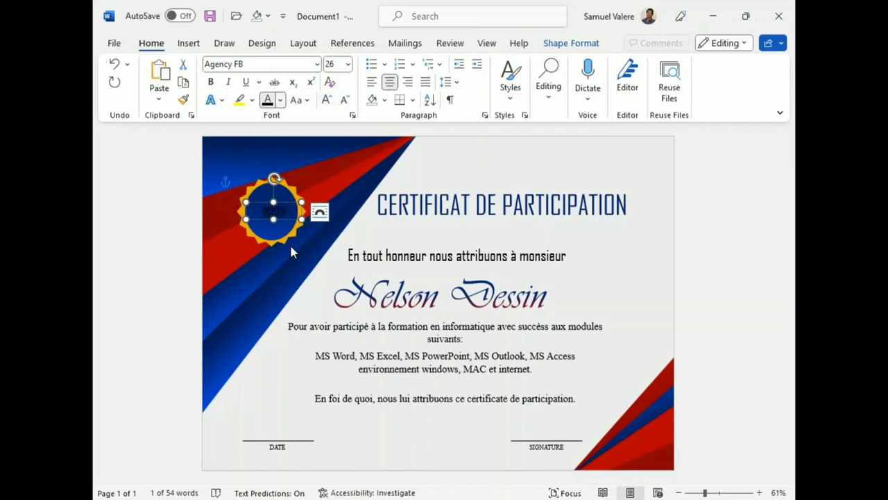
left_click(280, 100)
left_click(277, 290)
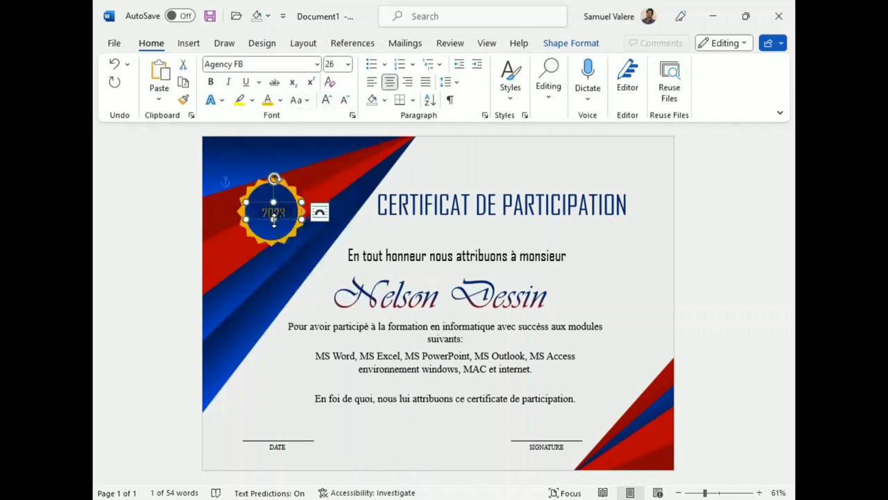
left_click(285, 222)
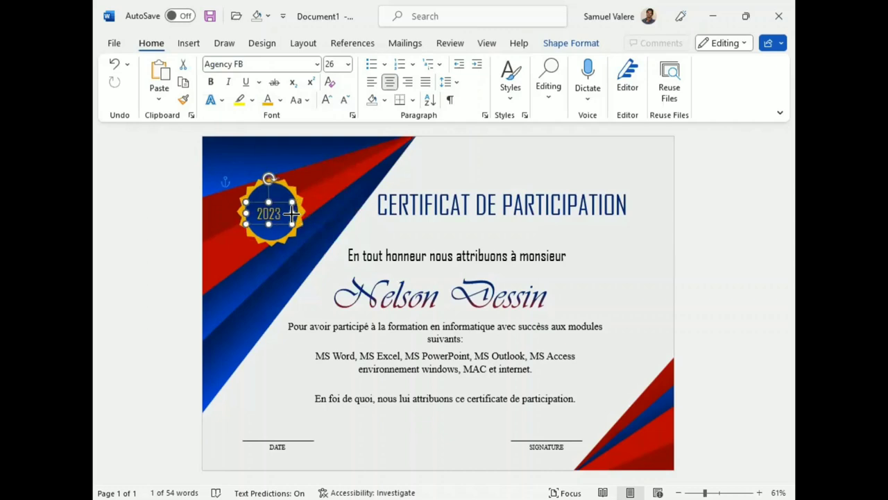
left_click(276, 221)
left_click_drag(276, 221, 280, 216)
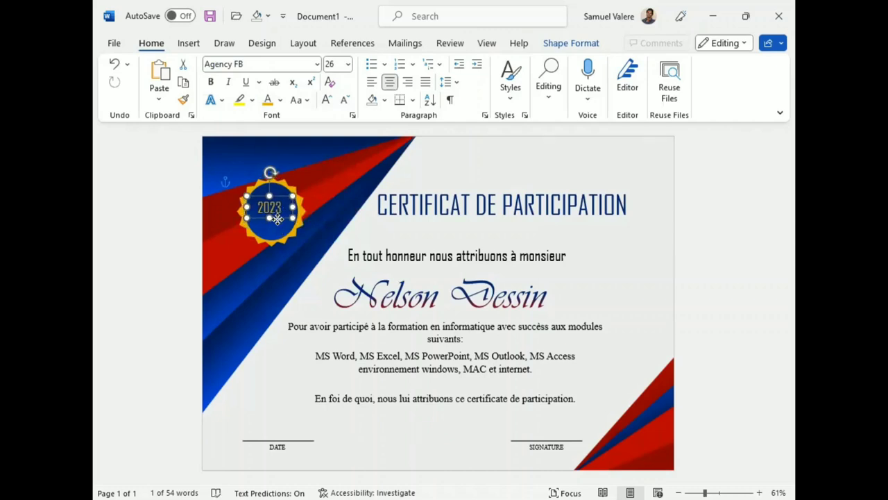
key("ctrl+z")
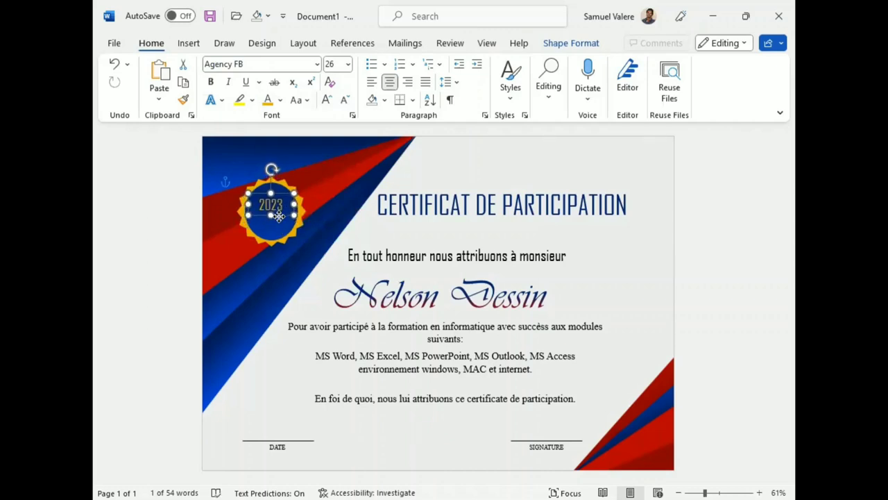
left_click(211, 82)
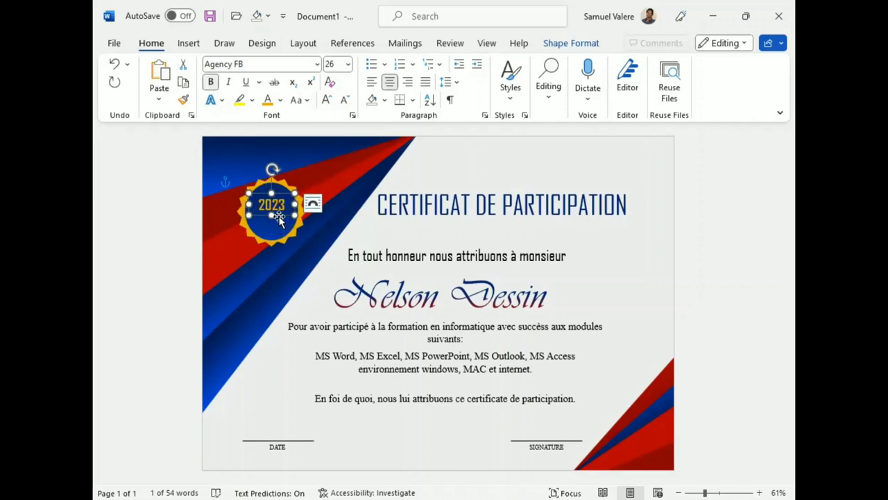
- Duplicate the 2023 box below it and change its text to uppercase AWARD
left_click_drag(281, 216, 271, 234, "ctrl")
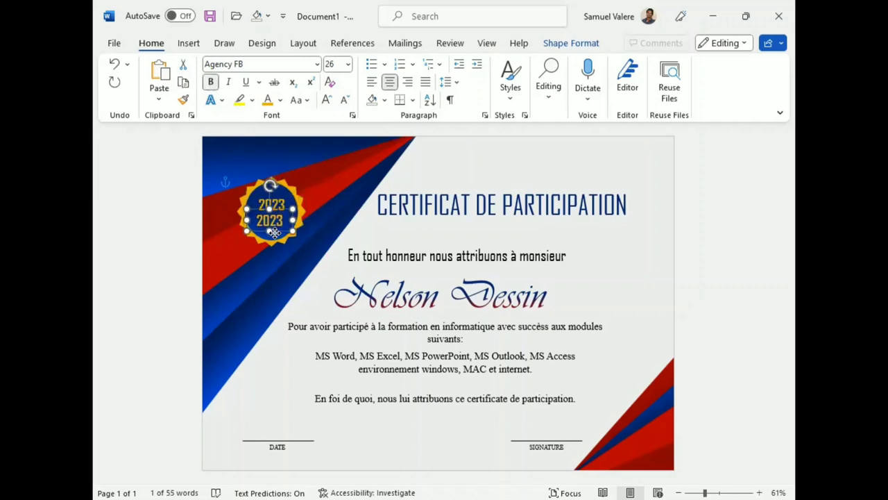
key("ctrl+z")
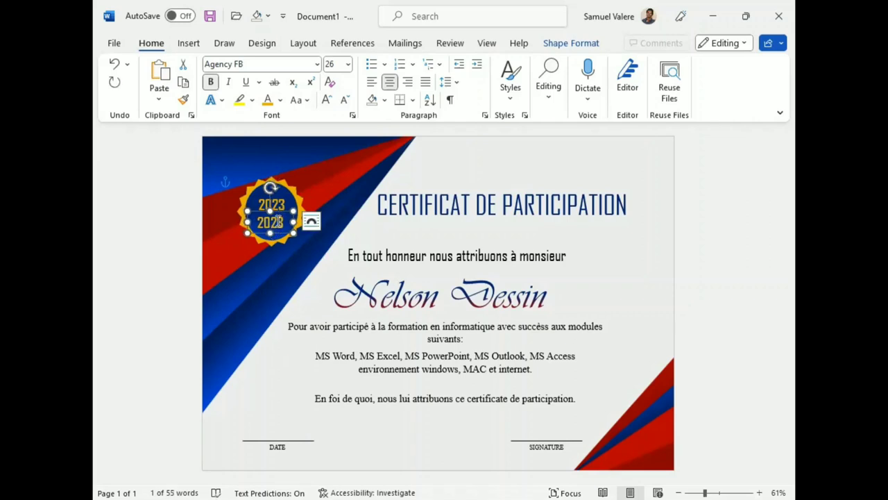
double_click(278, 222)
type("award")
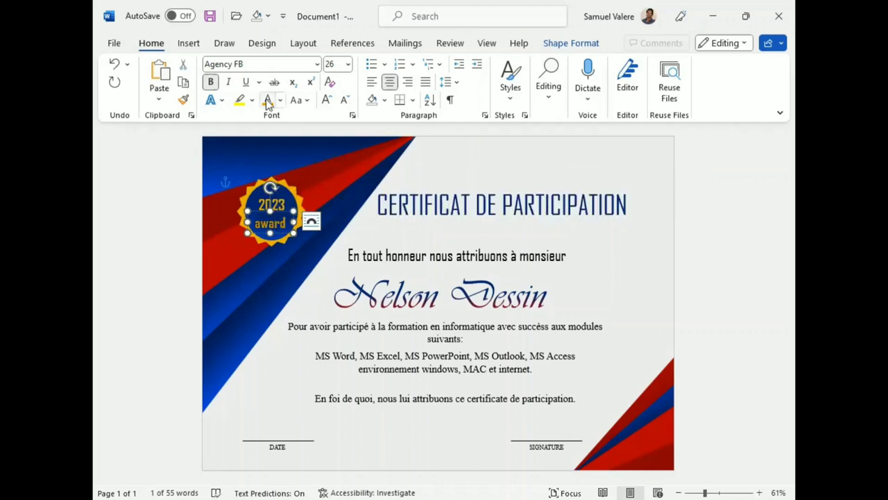
left_click(299, 100)
left_click(335, 157)
key("Up")
key("Up")
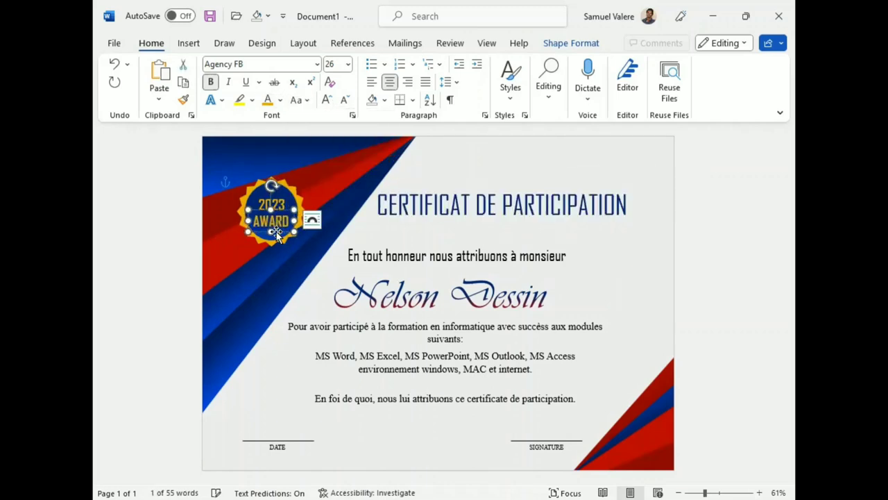